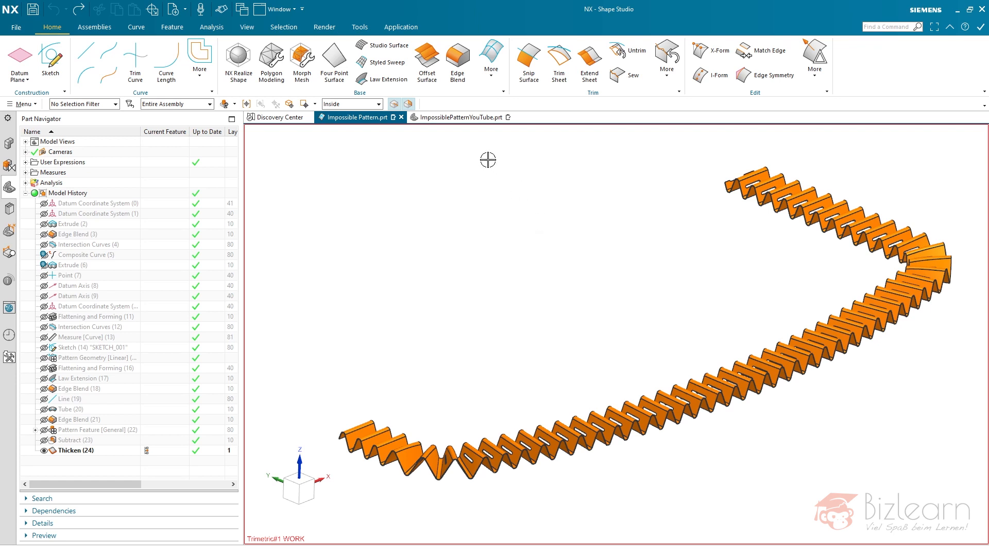
- Review the finished Impossible Pattern part against the ImpossiblePatternYouTube part, then roll its history back to Datum Coordinate System (1)
click(456, 121)
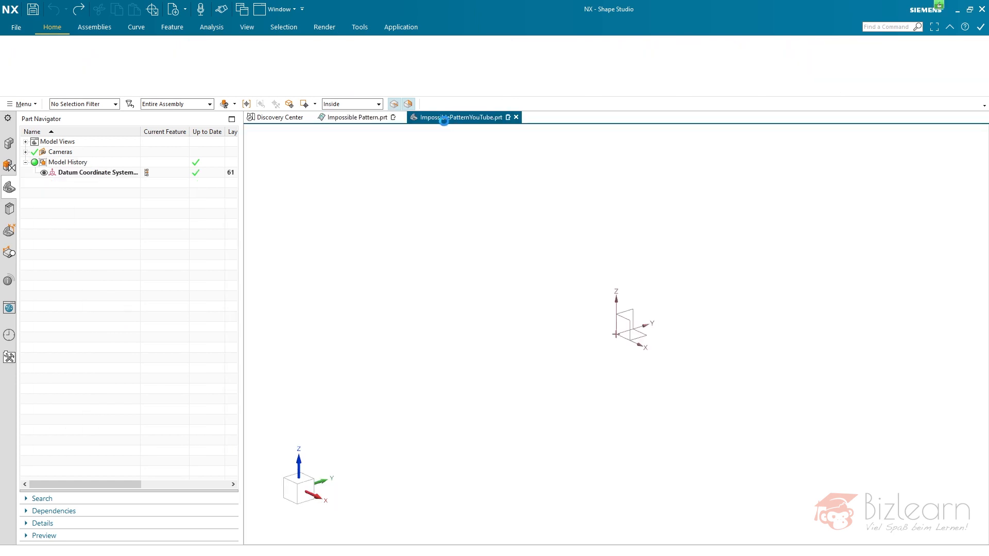
click(379, 120)
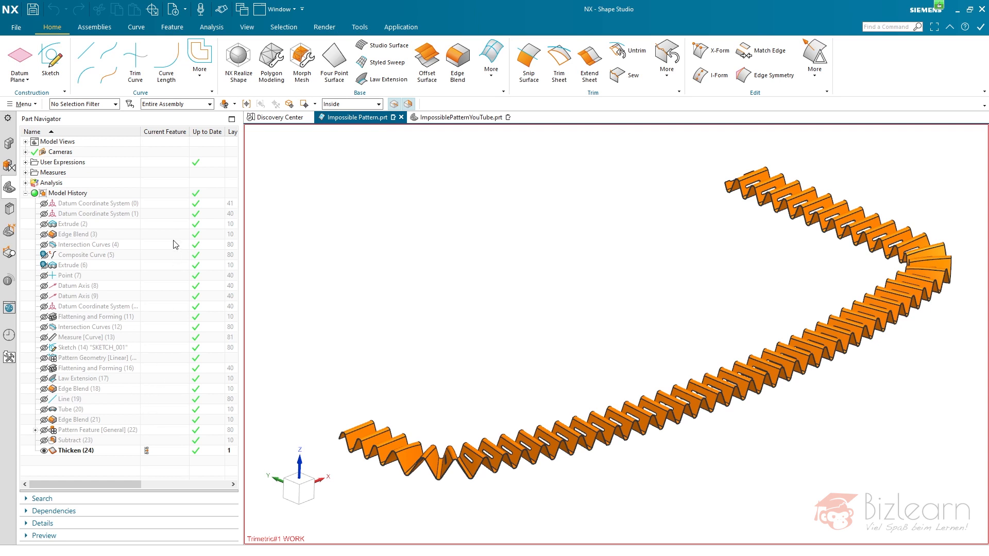
click(156, 369)
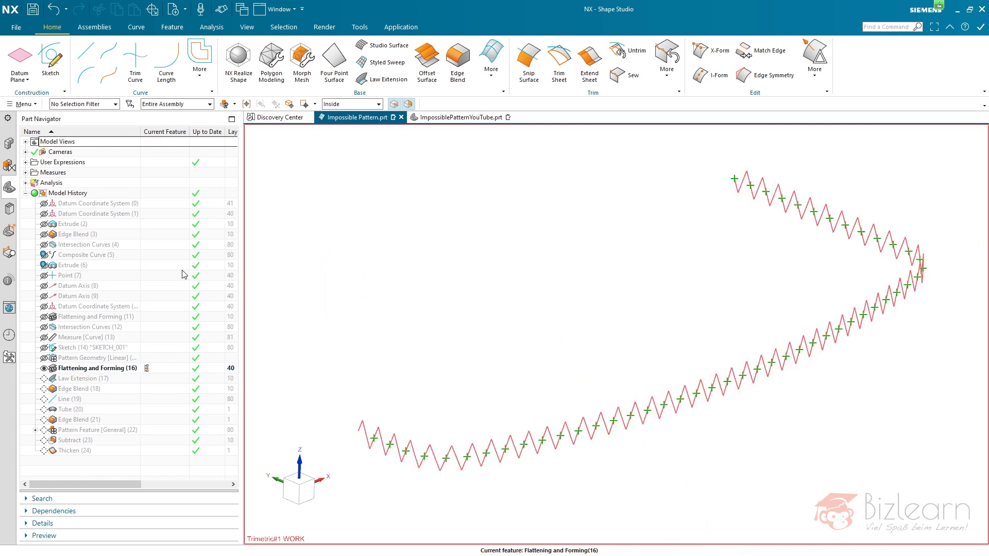
click(148, 215)
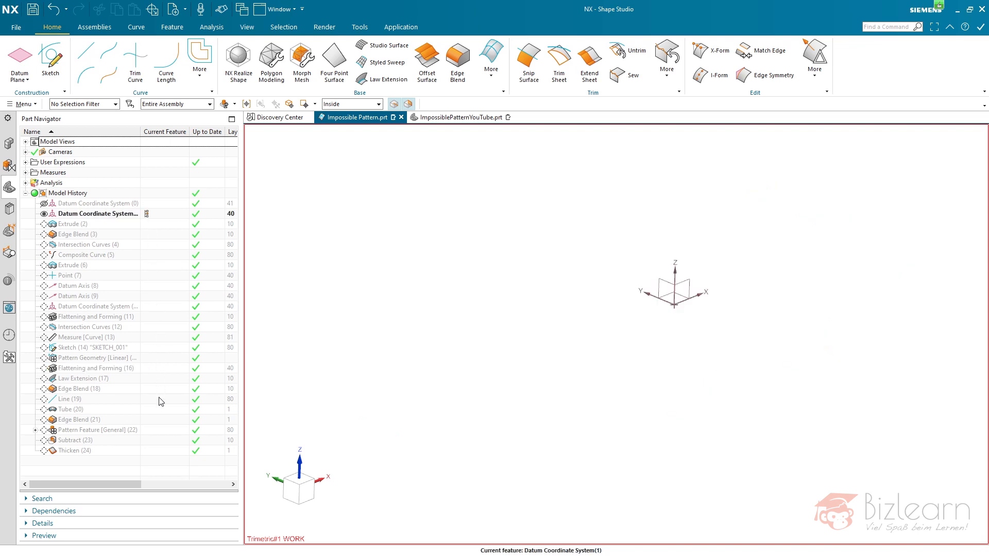
- Show Datum Coordinate System (0) and highlight both starting coordinate systems to check their dependencies in the model history
click(44, 204)
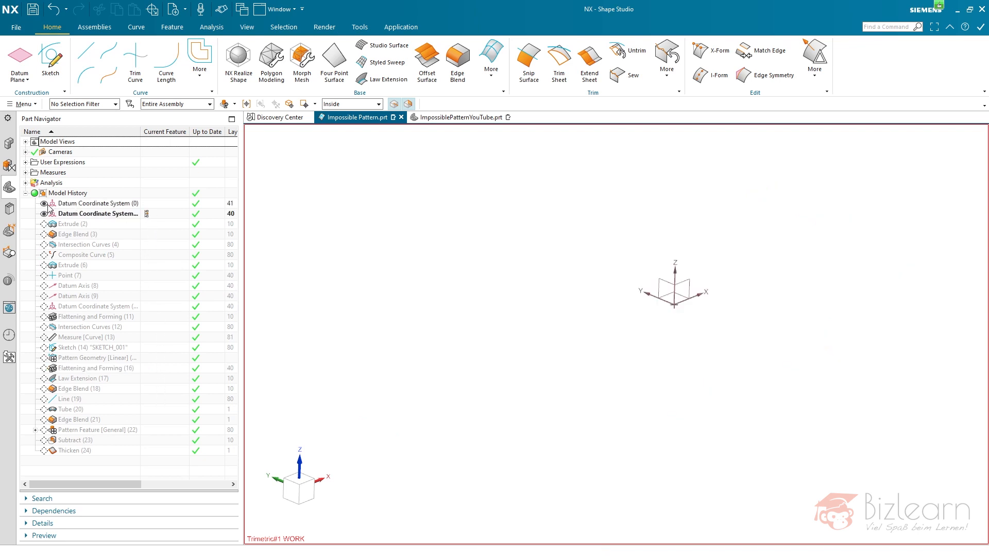
click(72, 214)
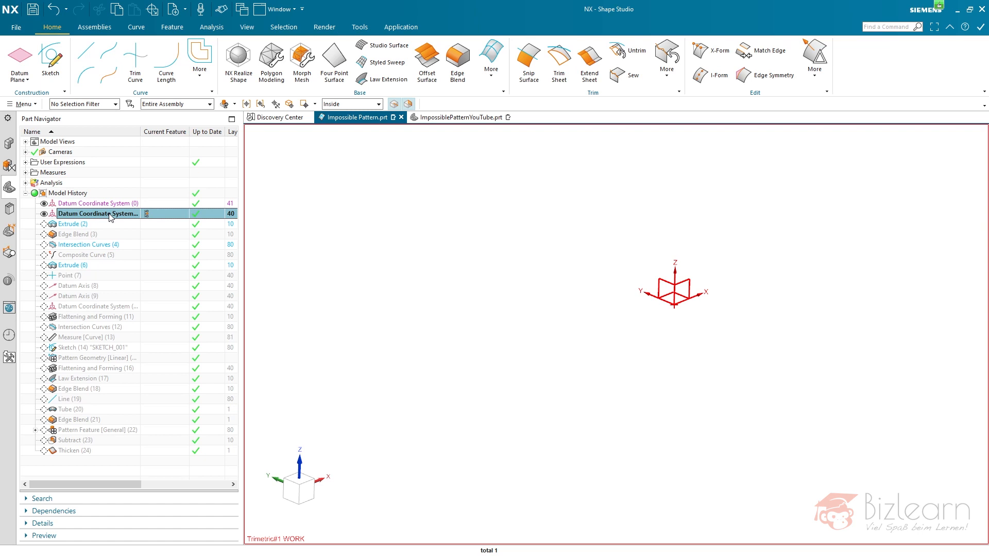
click(97, 203)
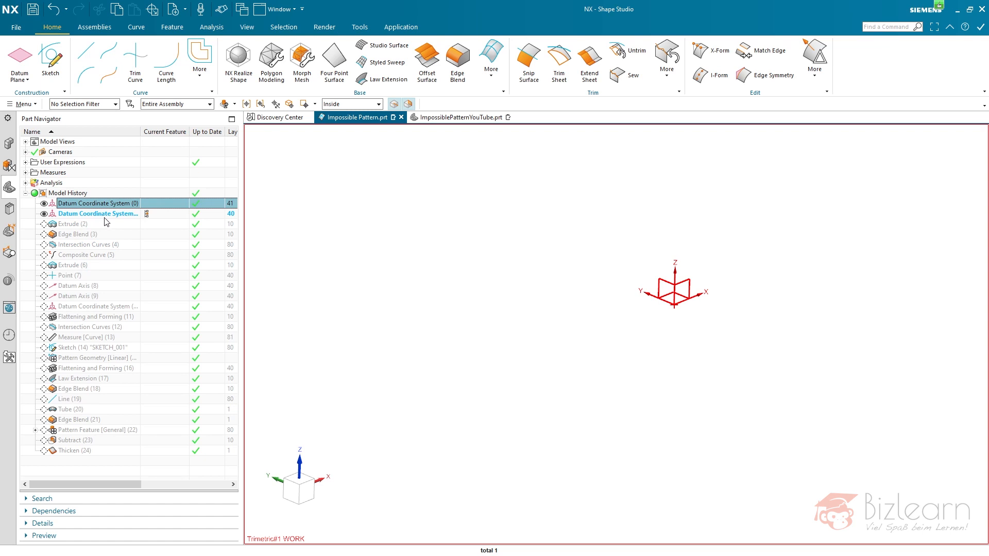
- Advance the model history through Extrude (2) to Edge Blend (3), inspecting the whole extruded sheet
click(145, 224)
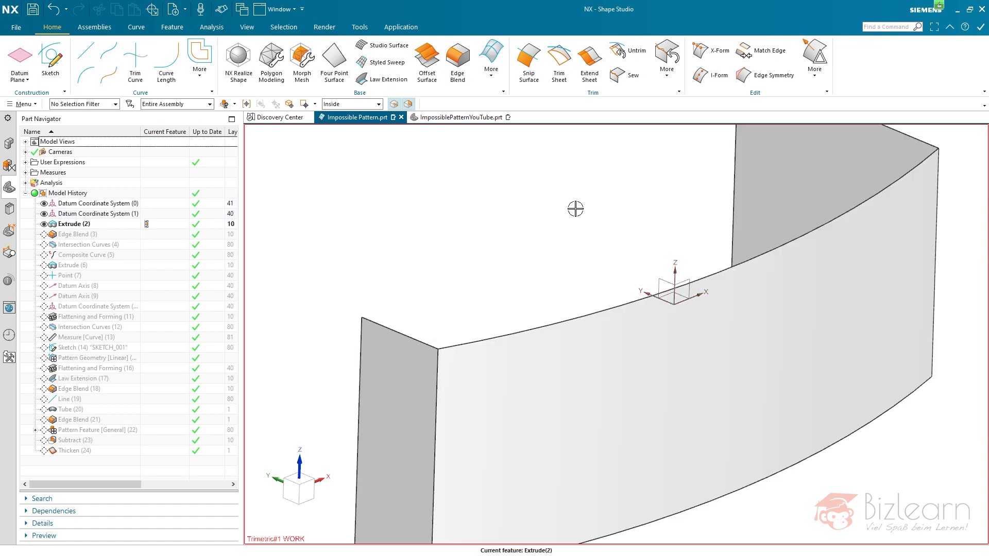
key(ctrl+f)
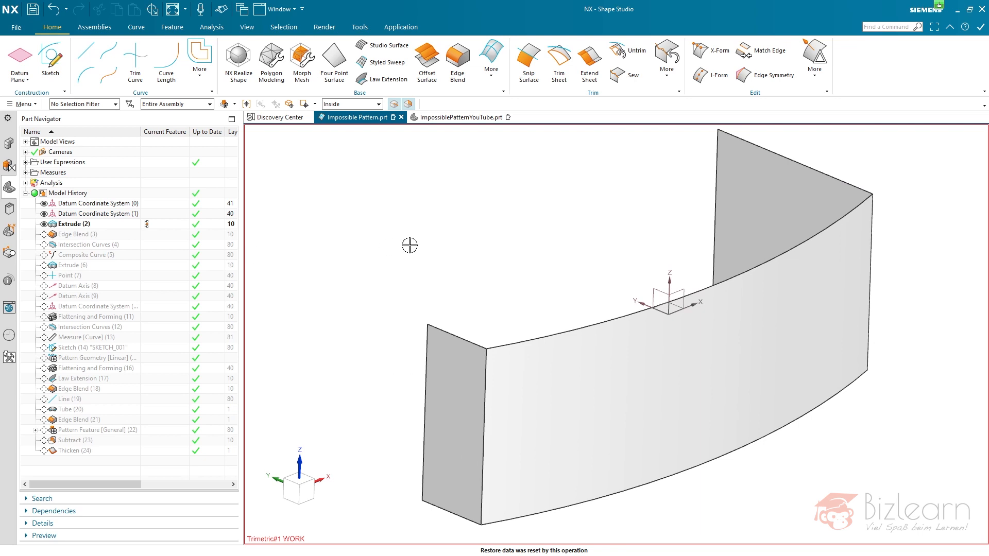
middle_drag(496, 246, 344, 220)
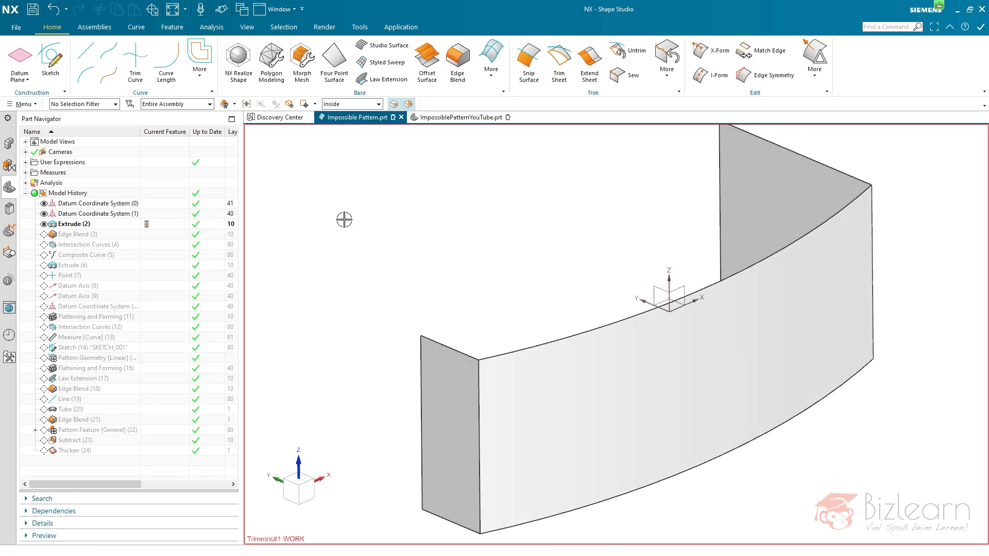
click(154, 234)
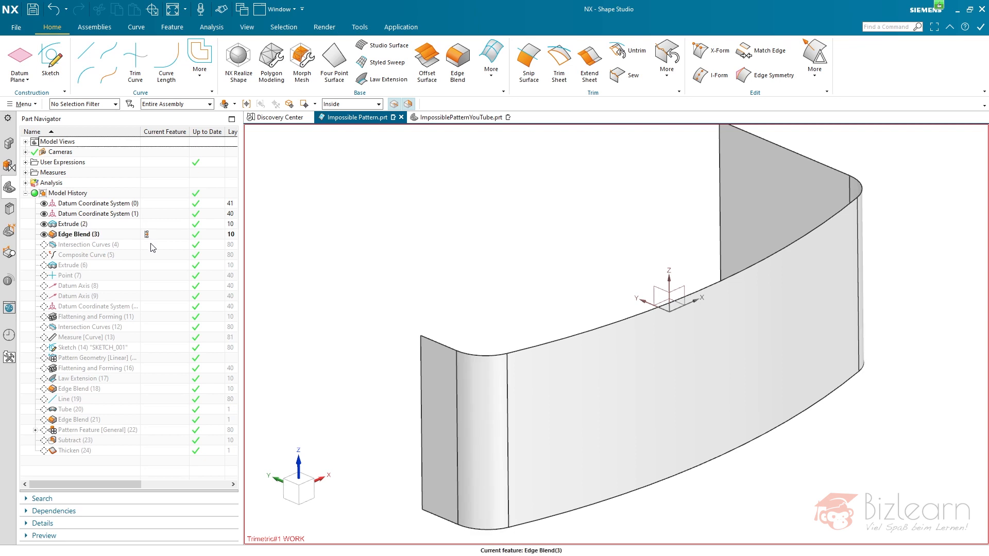
- Advance the history through Intersection Curves (4) to Composite Curve (5), highlighting each curve feature on the blended sheet
click(149, 245)
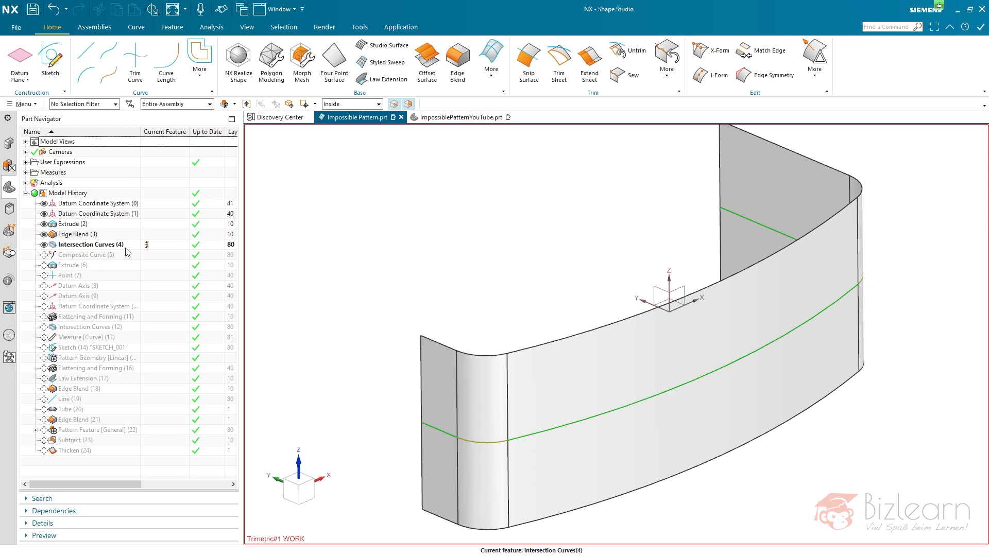
click(128, 245)
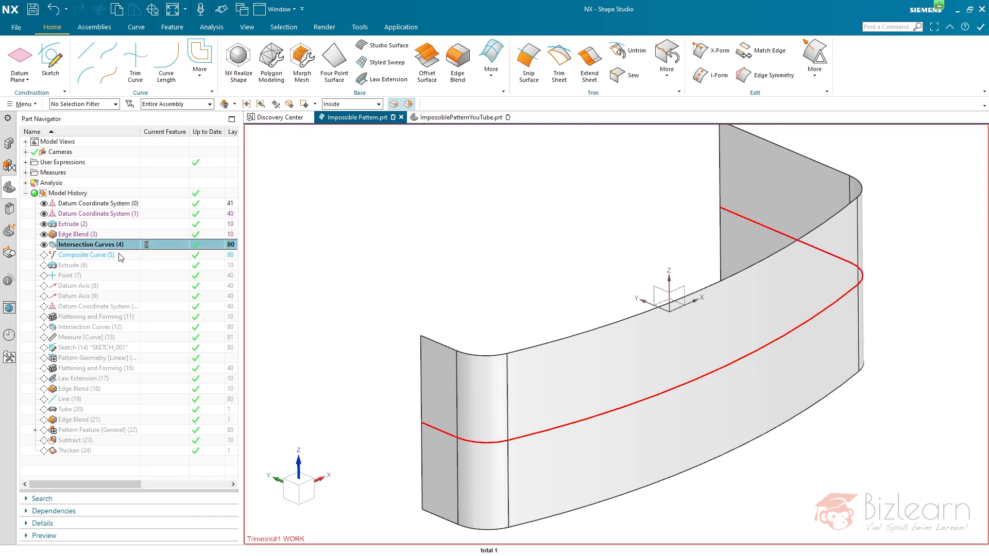
click(147, 255)
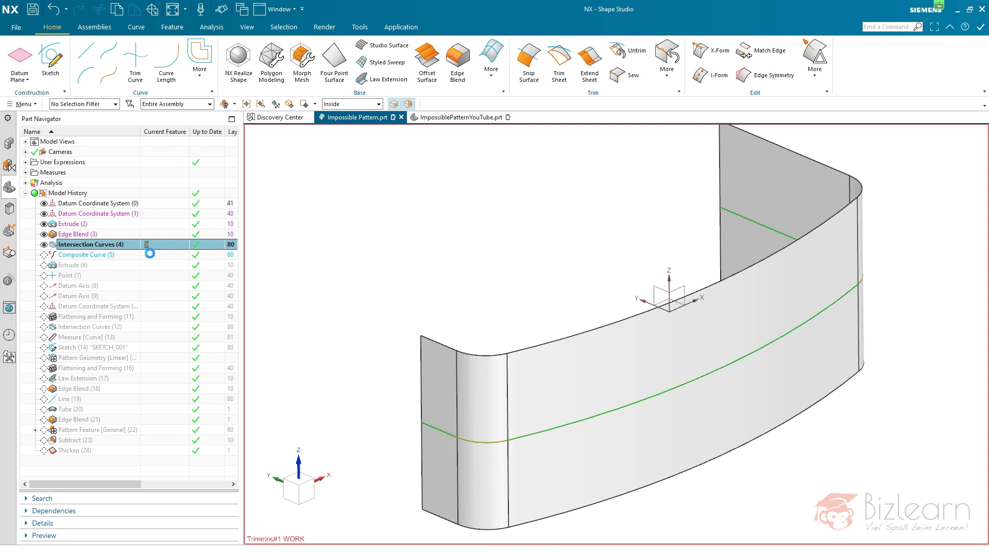
click(114, 256)
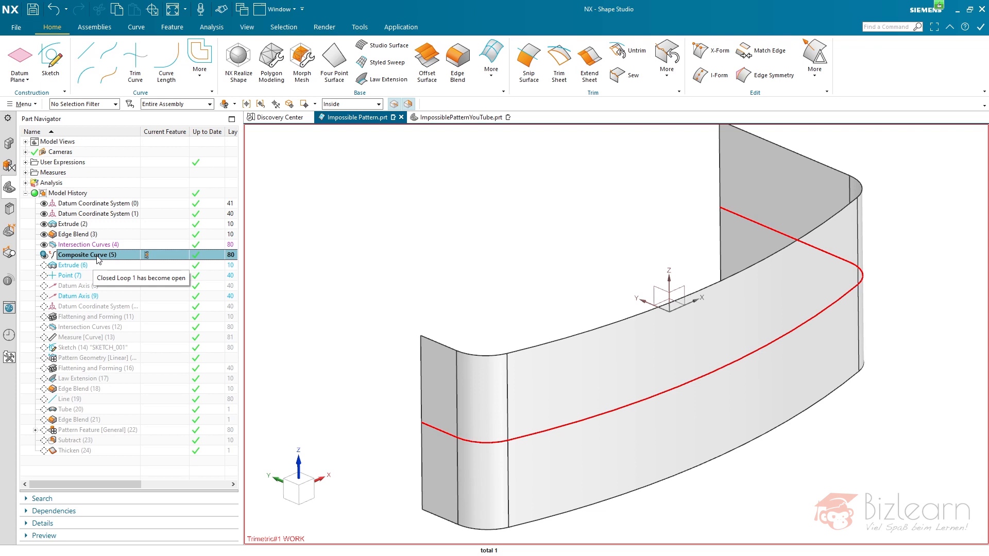
- Make Extrude (6) the current feature and hide the original sheet body from Extrude (2)
click(146, 264)
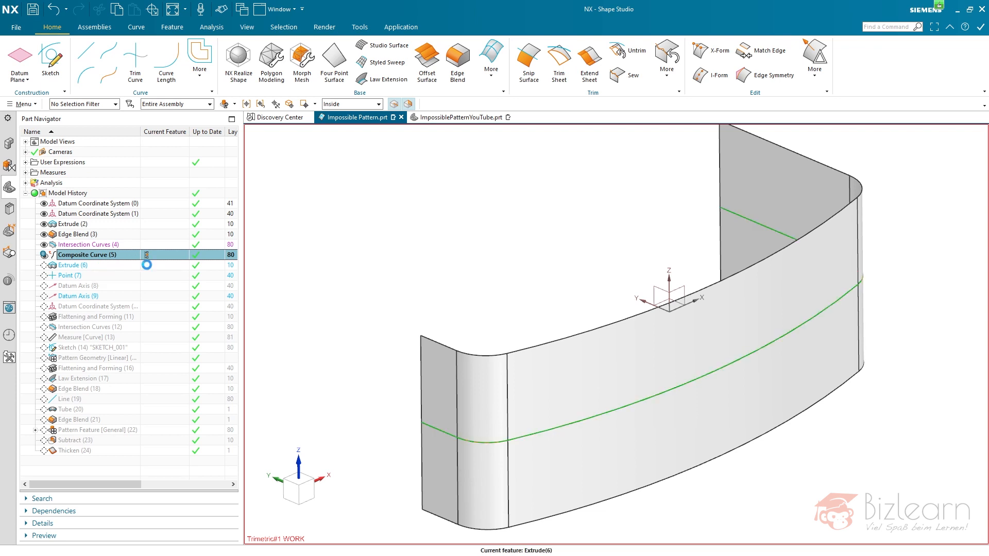
click(43, 224)
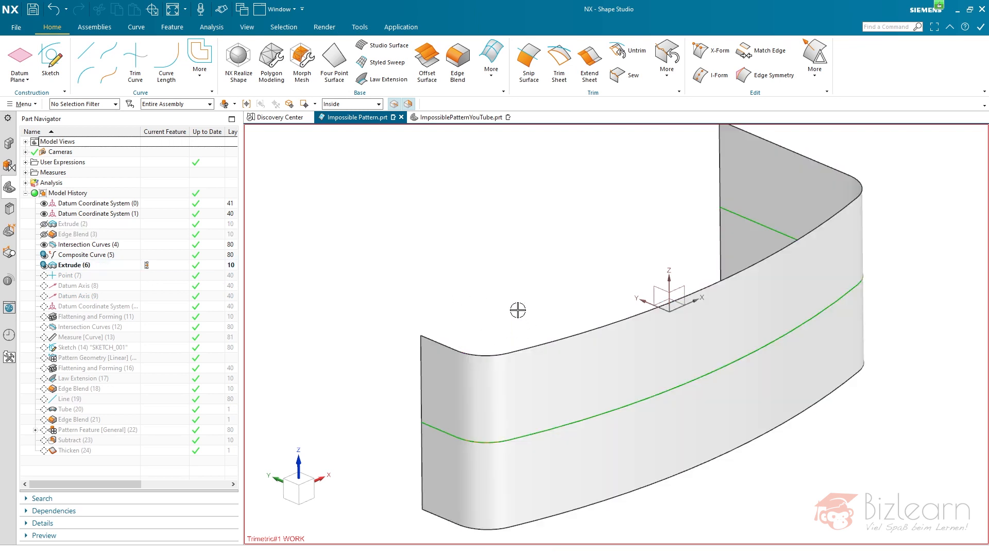
- Advance the history past the point and the two datum axes to Datum Coordinate System (10) at the sheet's end
click(153, 278)
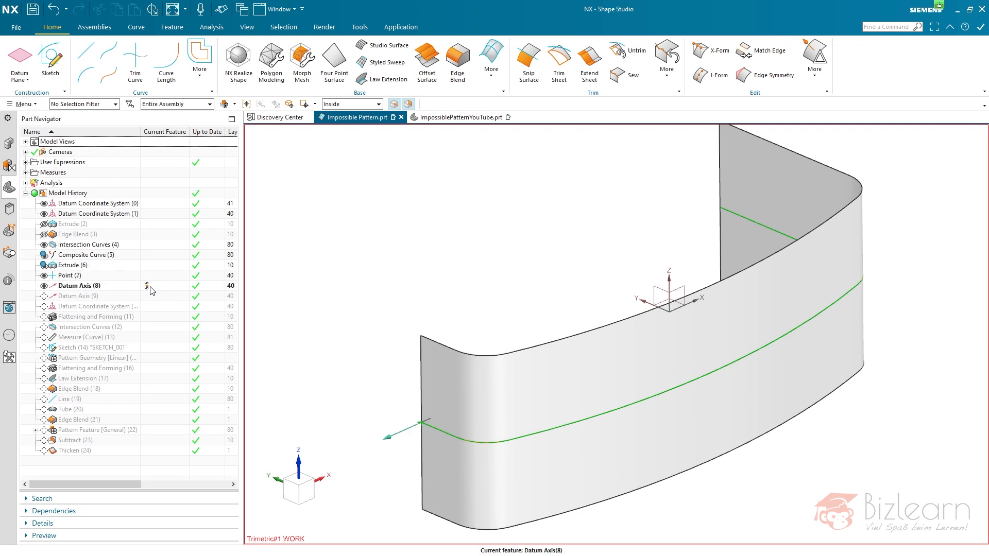
click(148, 298)
click(149, 307)
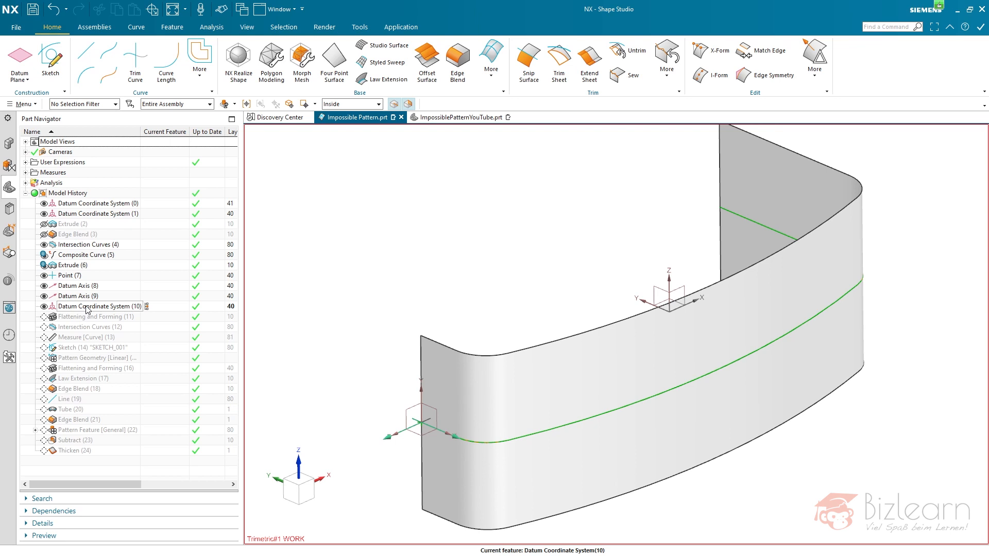
- Make Flattening and Forming (11) the current feature and examine the flattened sheet beside the curved one
double_click(147, 316)
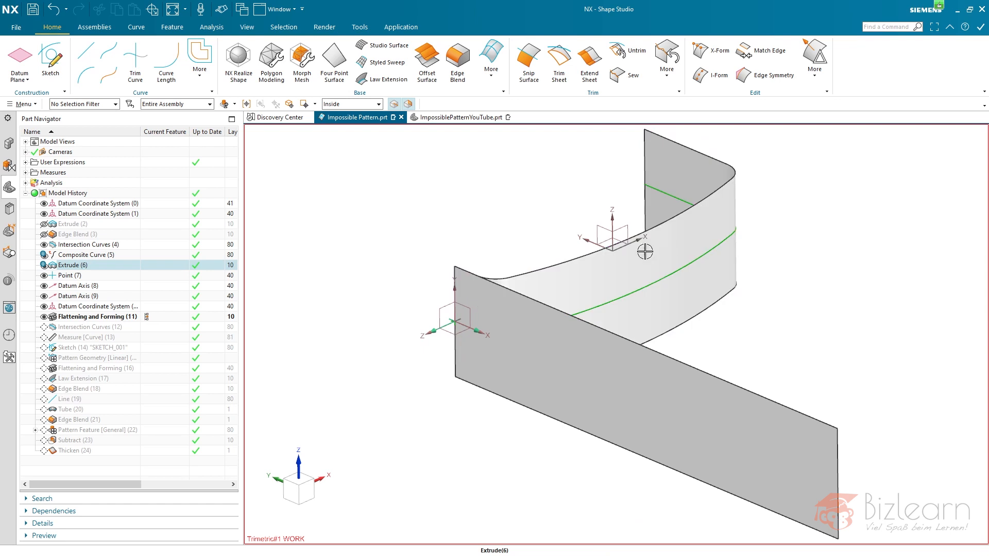
middle_drag(731, 338, 824, 375)
key(ctrl+f)
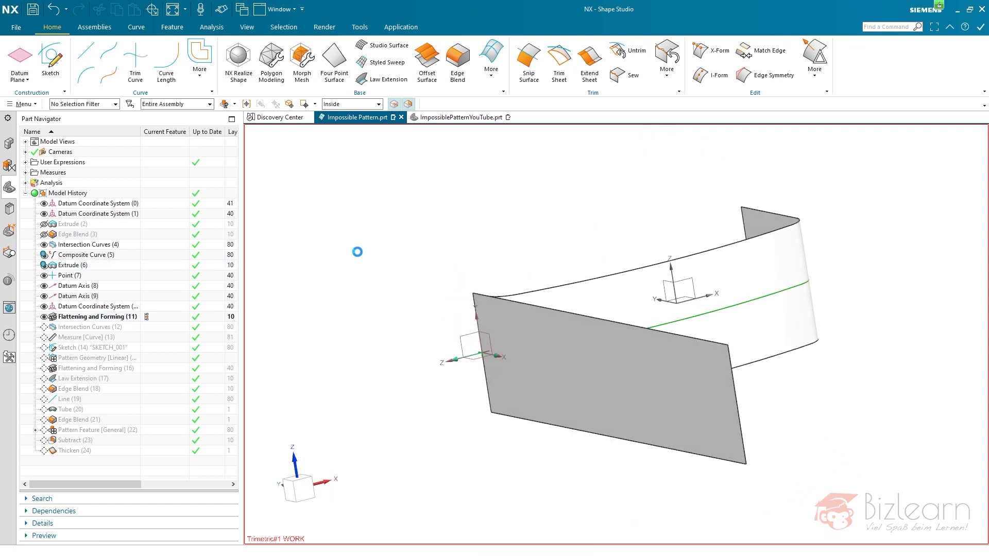
mouse_move(421, 214)
middle_down()
mouse_move(444, 214)
mouse_move(445, 205)
mouse_move(437, 209)
middle_up()
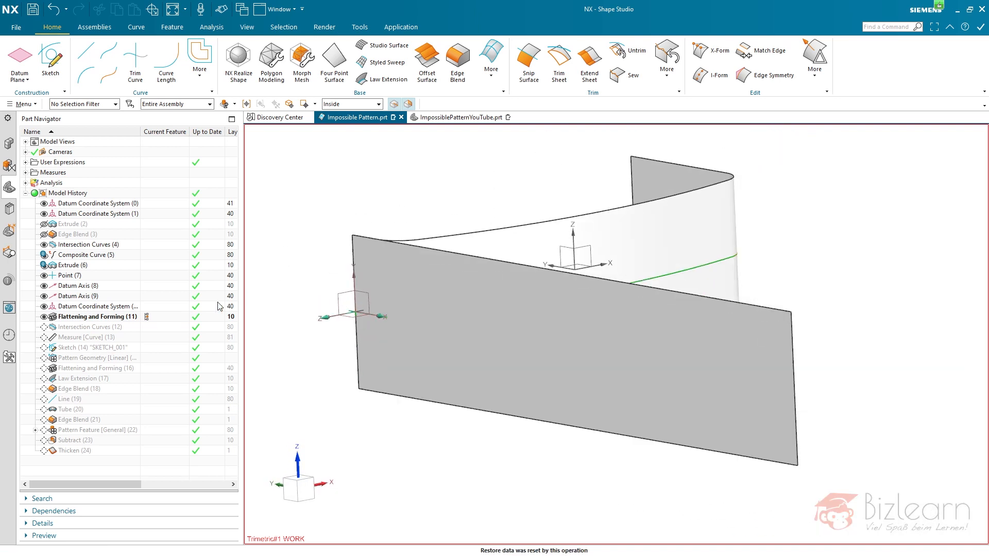
- Advance the history through Intersection Curves (12) to the curve length measurement and expand the user expressions
click(148, 327)
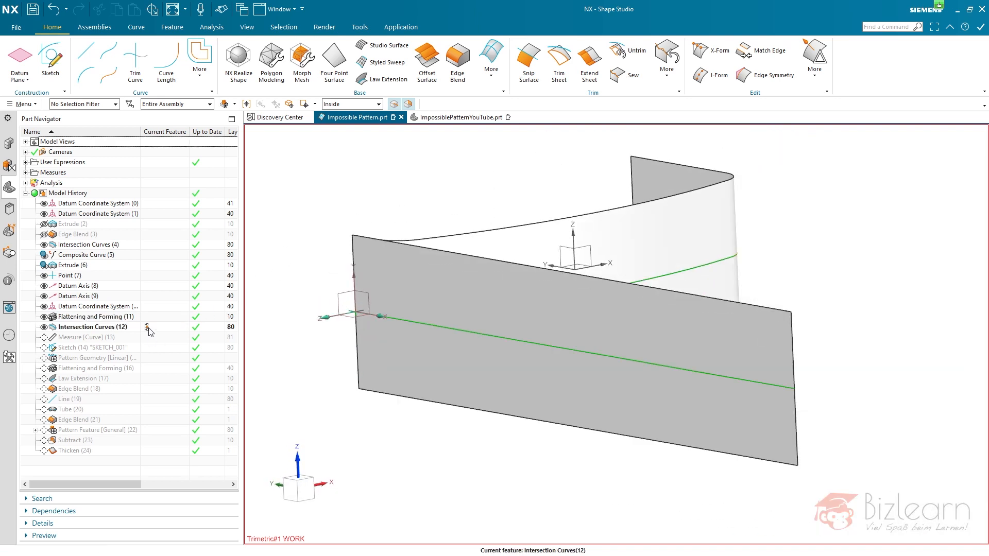
click(147, 337)
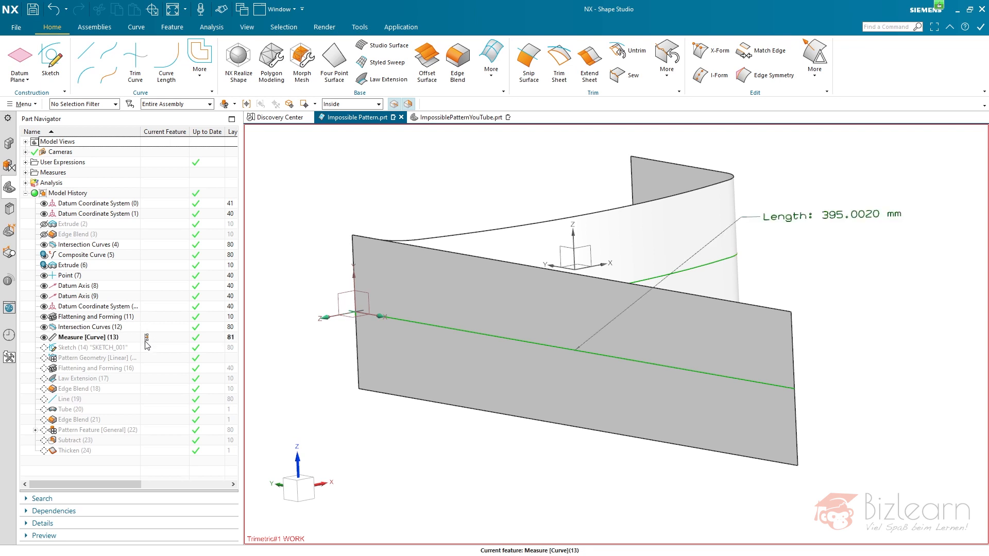
click(25, 163)
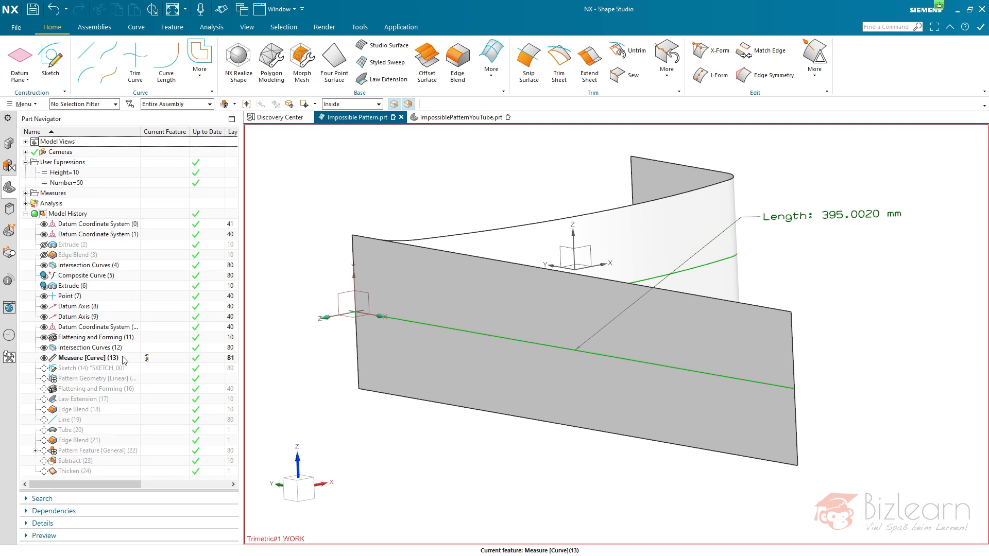
- Make Sketch (14) the current feature and examine its zigzag profile at the start of the flattened sheet
click(147, 369)
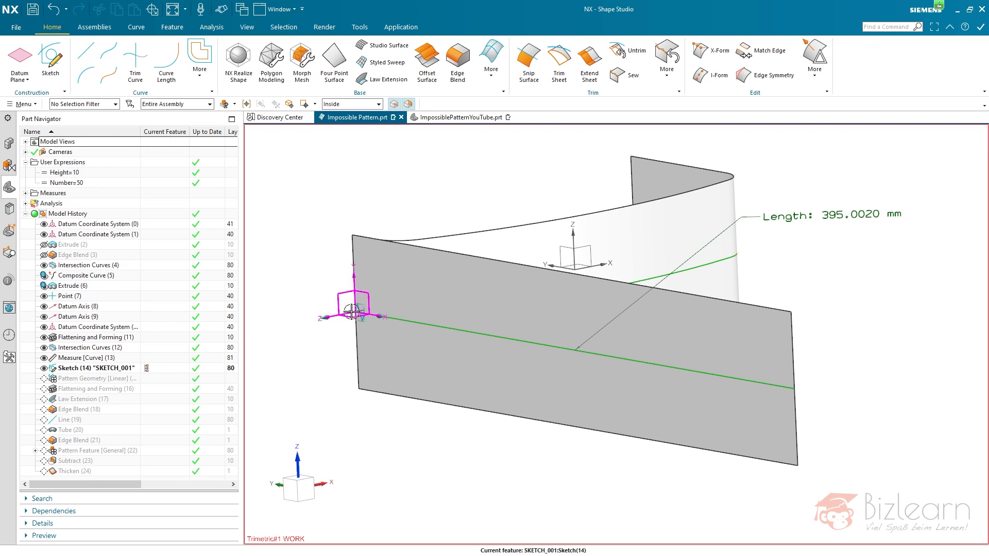
scroll(355, 312, up, 5)
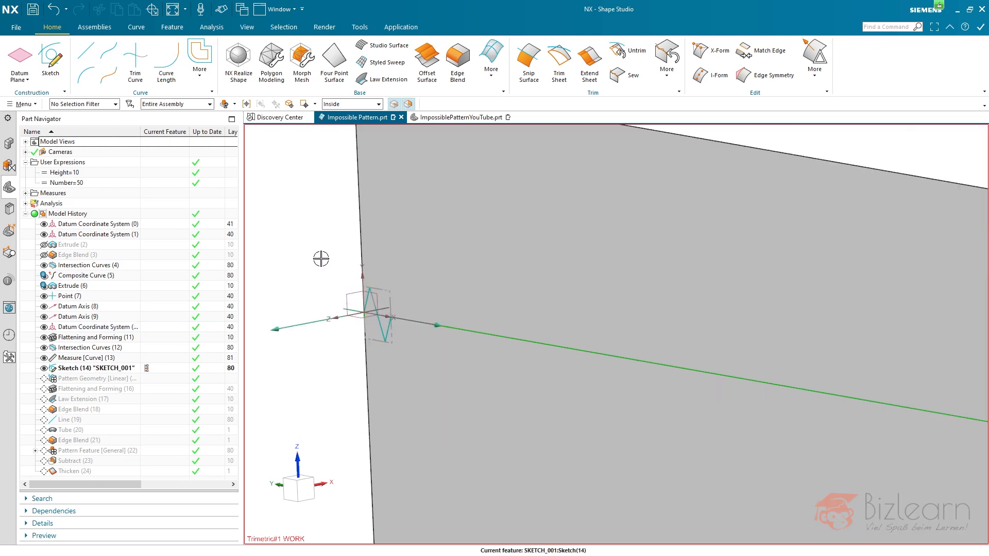
scroll(287, 263, down, 5)
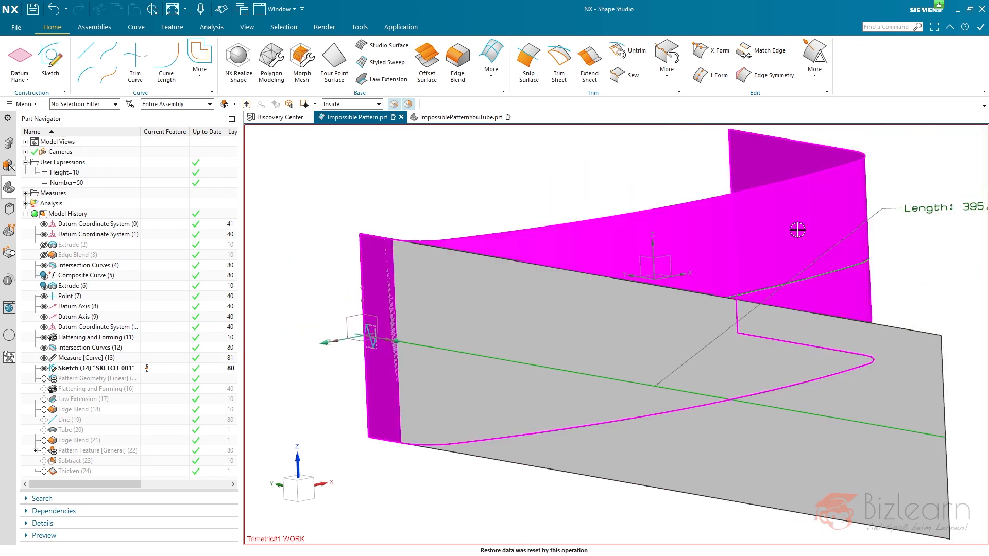
- Make Pattern Geometry (15) the current feature and check its zigzag copies against the Number expression
click(151, 380)
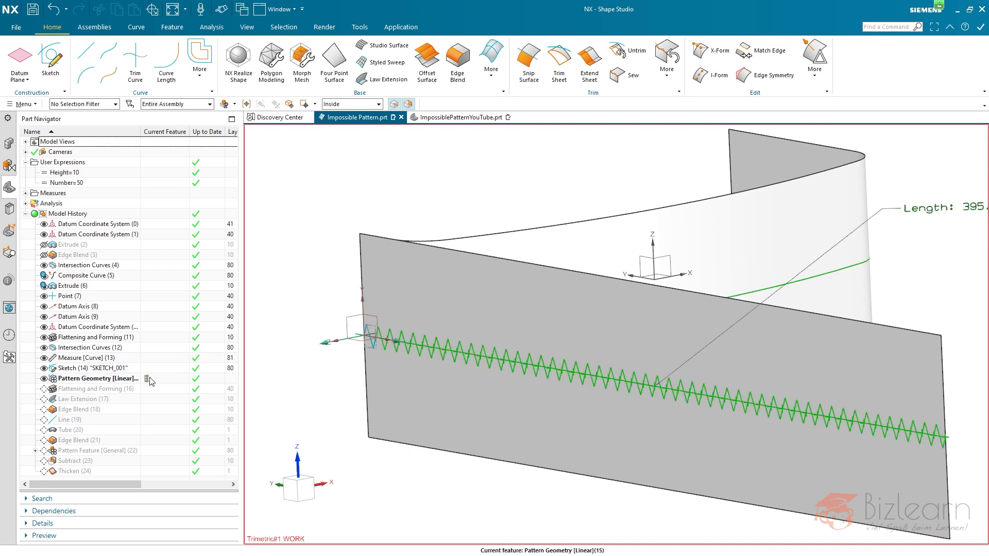
click(100, 379)
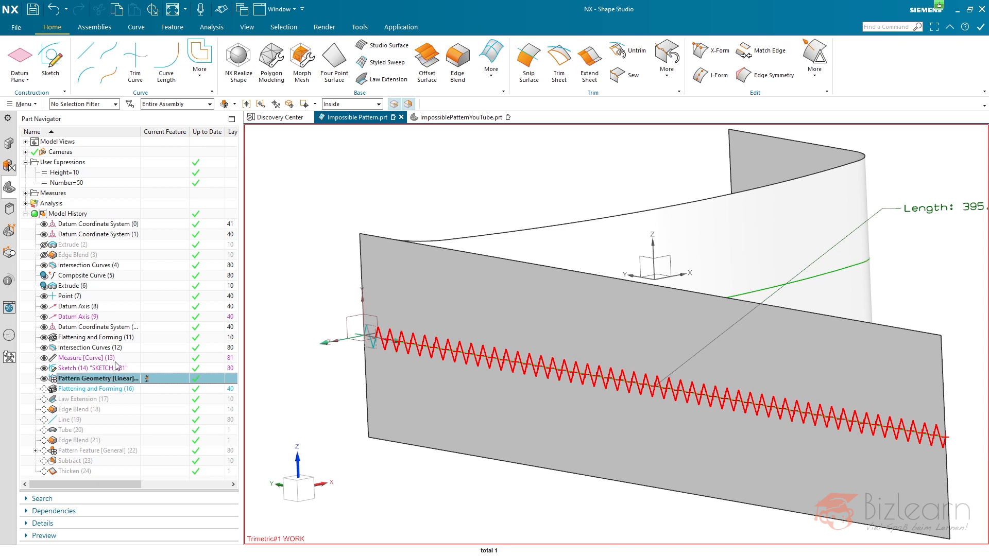
click(77, 185)
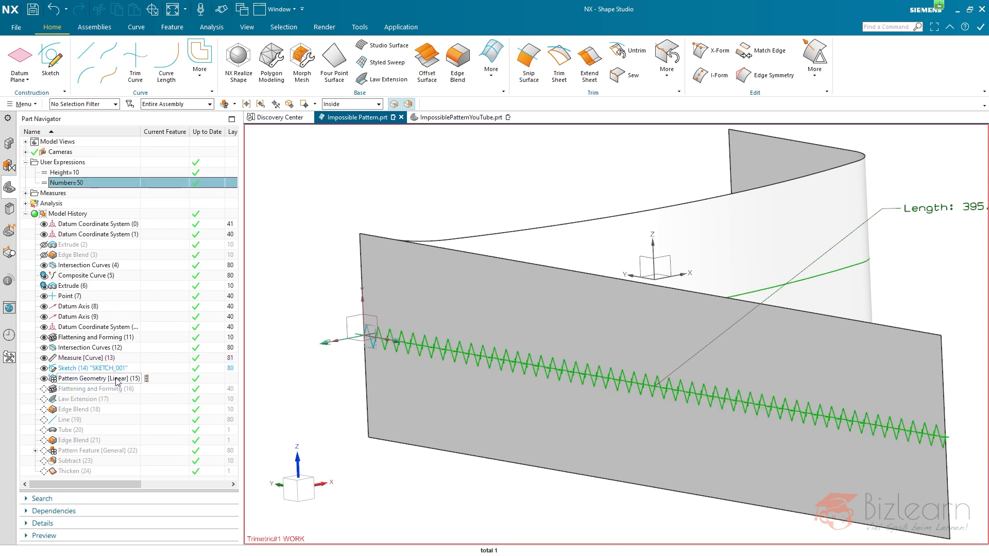
- Make Flattening and Forming (16) the current feature and examine the zigzag curves wrapped onto the curved sheet
click(147, 391)
scroll(331, 270, down, 2)
mouse_move(440, 232)
middle_down()
mouse_move(422, 221)
mouse_move(436, 237)
middle_up()
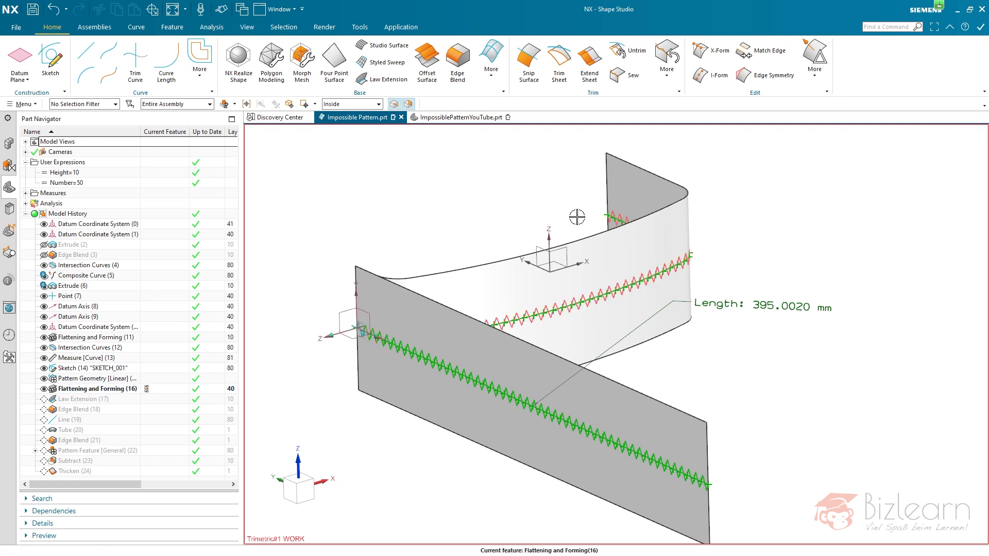
scroll(611, 215, up, 5)
scroll(613, 216, up, 3)
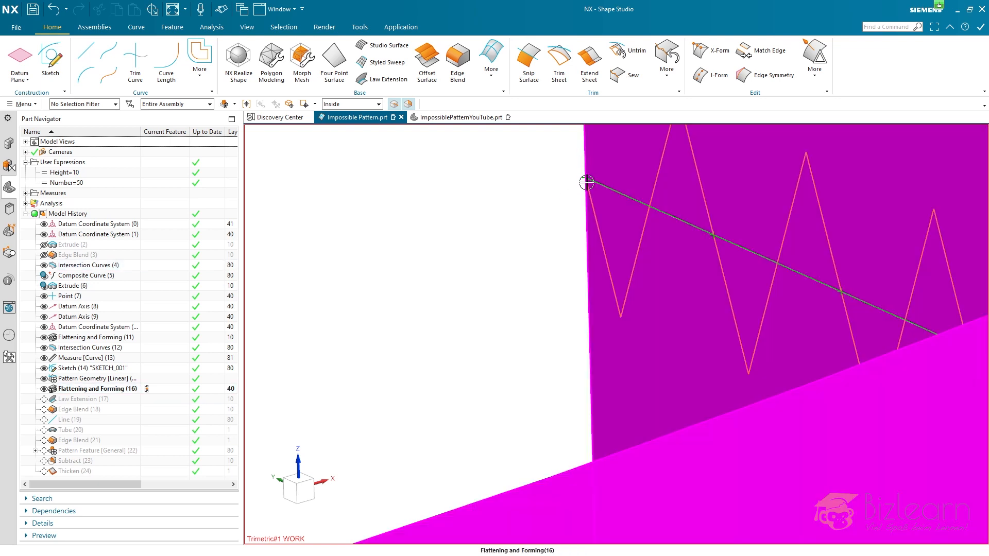
scroll(371, 320, down, 5)
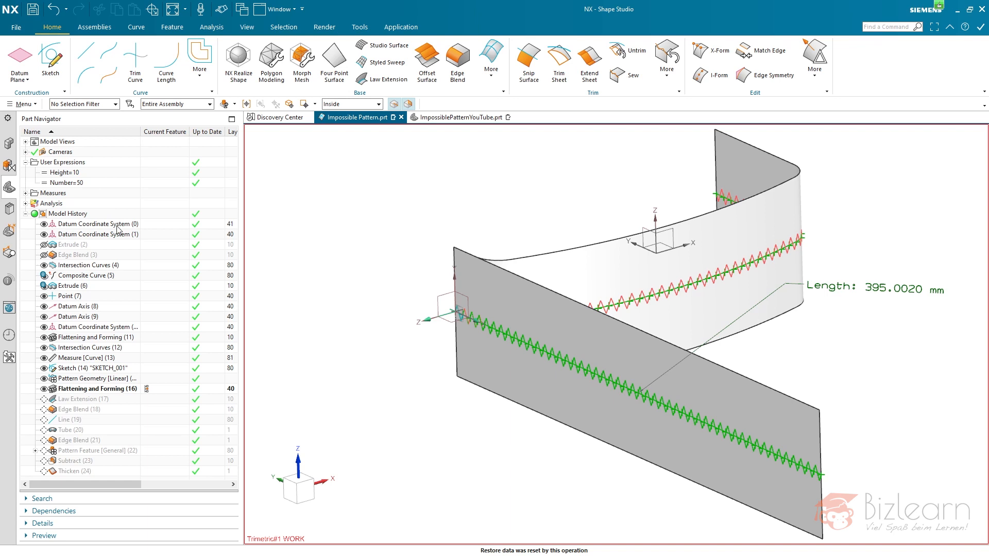
- Advance the model history to Law Extension (17) to review the surface built on the zigzag curves
click(147, 399)
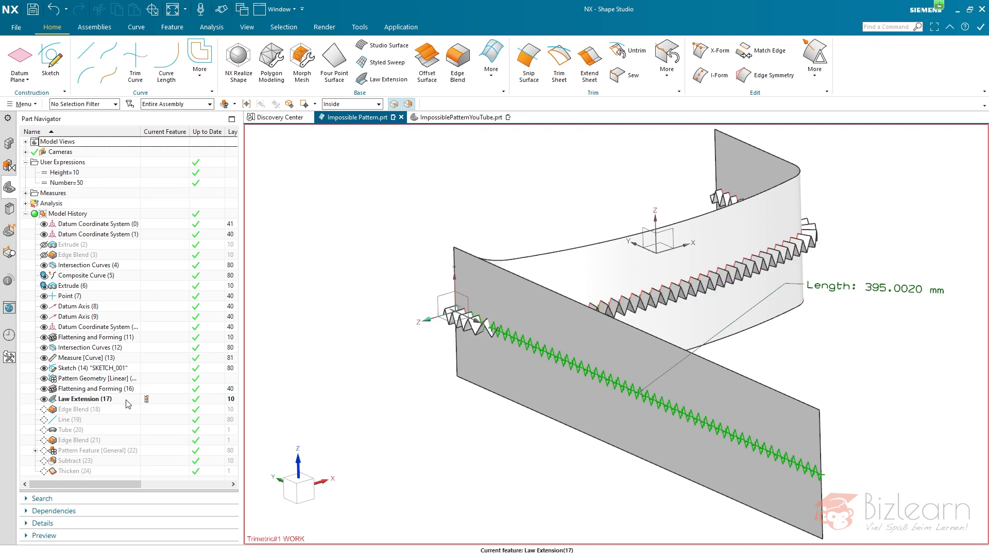
- Highlight the Law Extension (17) surface and make Edge Blend (18) the current feature to examine its blends along the zigzag edges
click(126, 400)
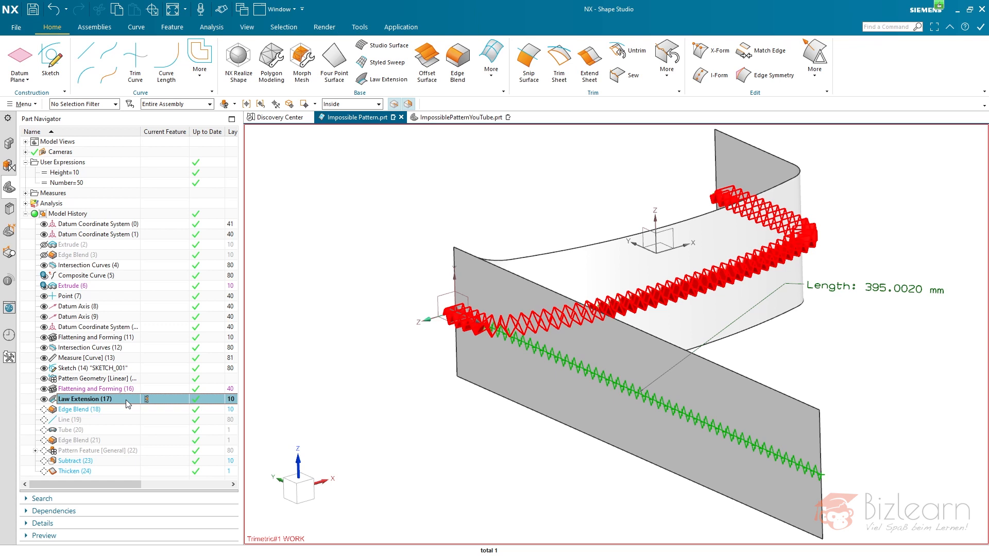
click(147, 410)
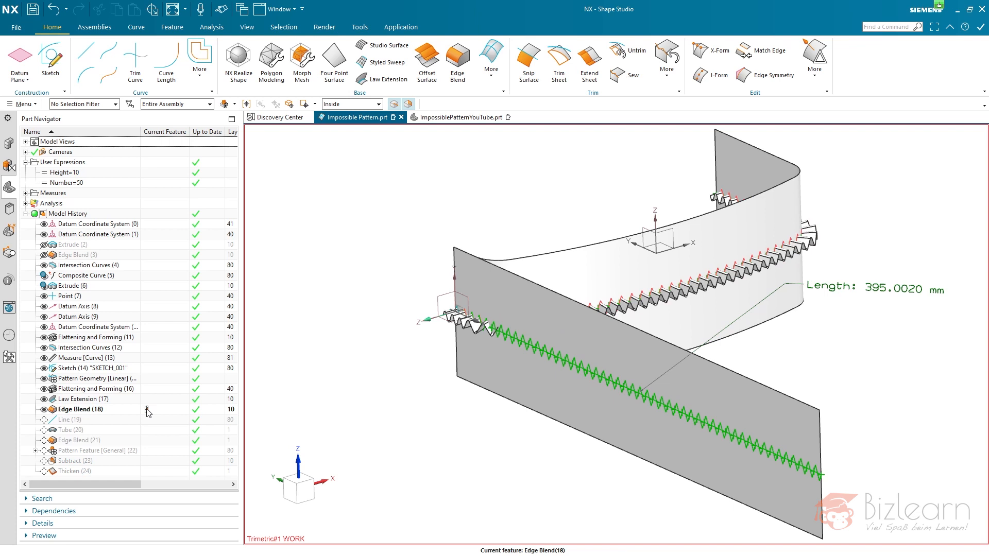
scroll(824, 287, up, 3)
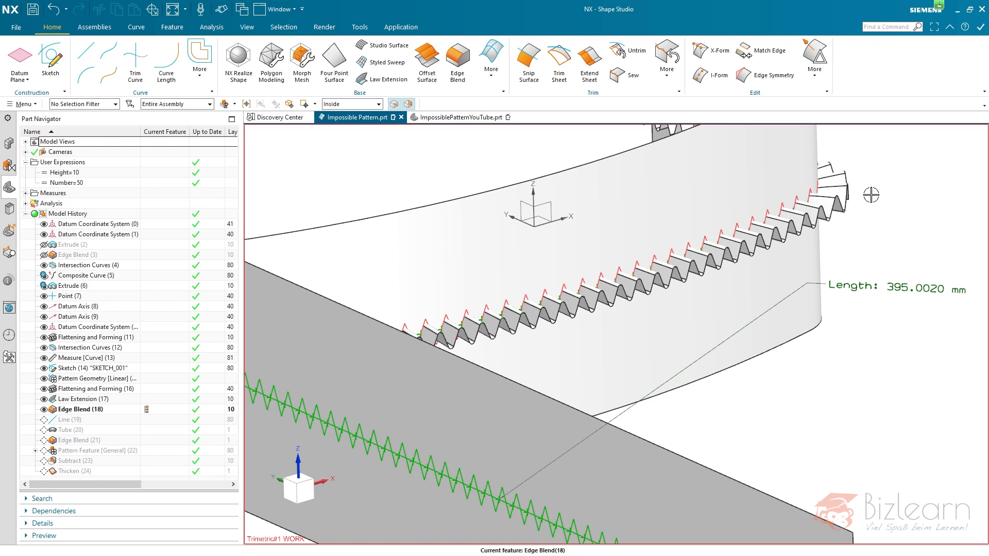
click(122, 411)
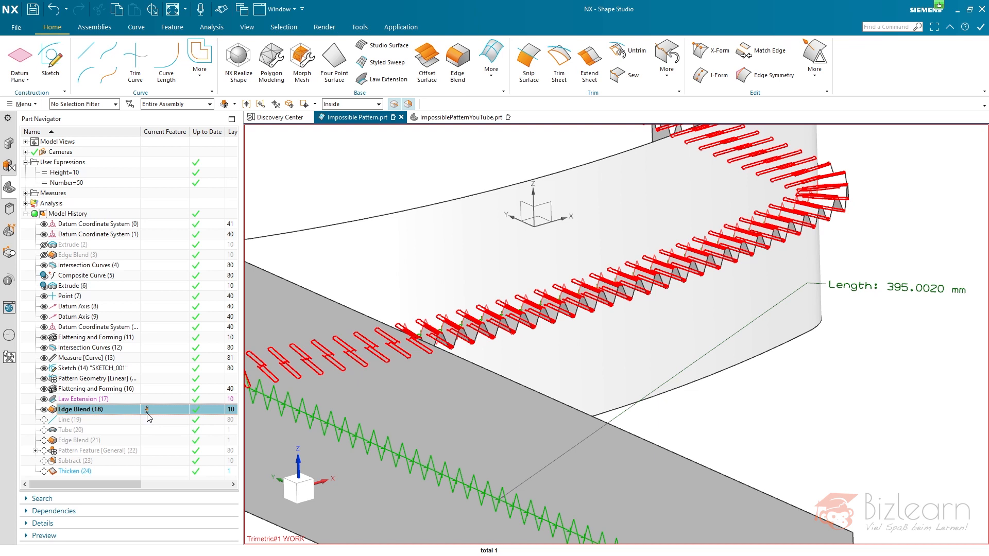
- Make Line (19) the current feature and hide the flattened sheet to expose the start of the zigzag strip
click(146, 421)
scroll(877, 338, down, 4)
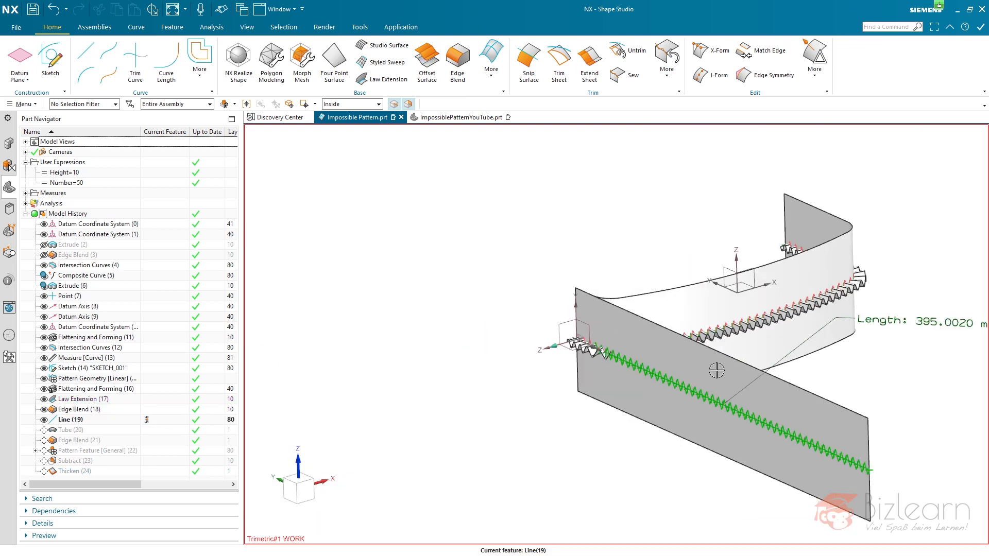
scroll(695, 358, up, 1)
click(696, 359)
key(ctrl+b)
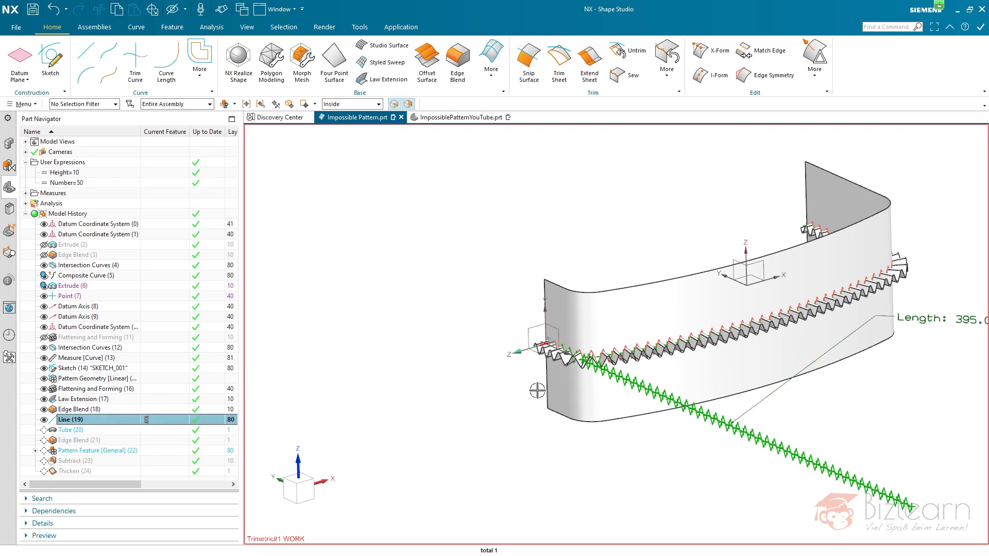
scroll(562, 339, up, 8)
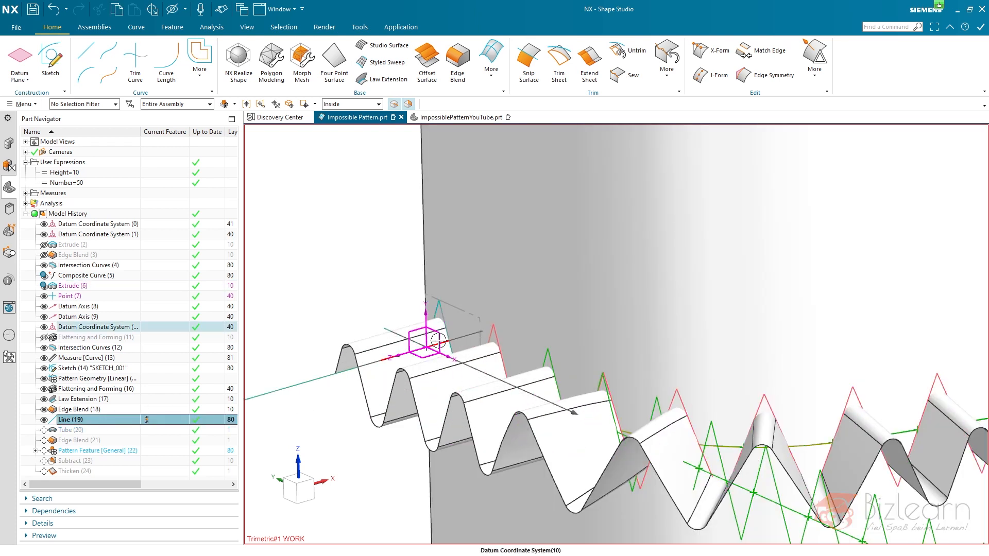
- Advance the model history through Tube (20) and Edge Blend (21) to Pattern Feature (22) and examine the copied tubes along the strip
click(147, 430)
click(127, 431)
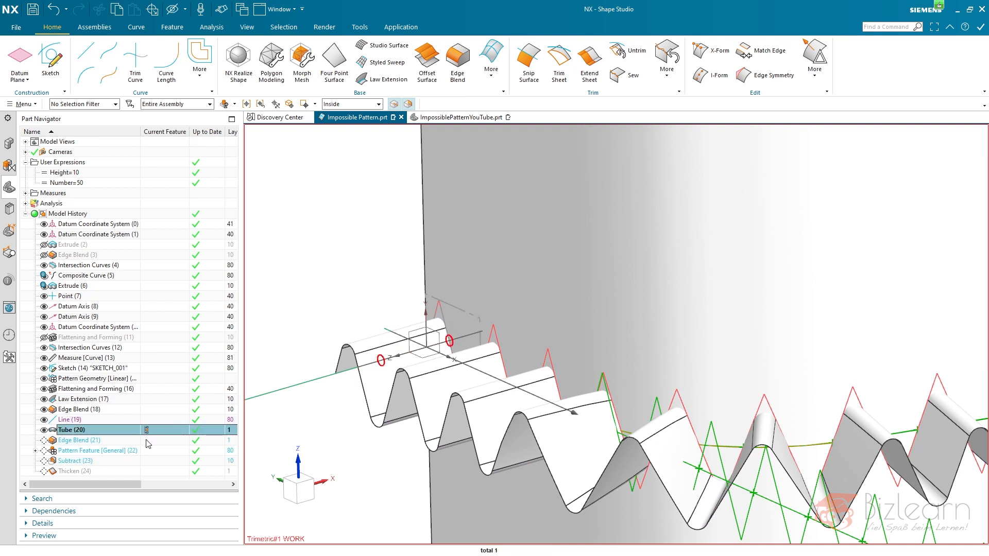
click(147, 440)
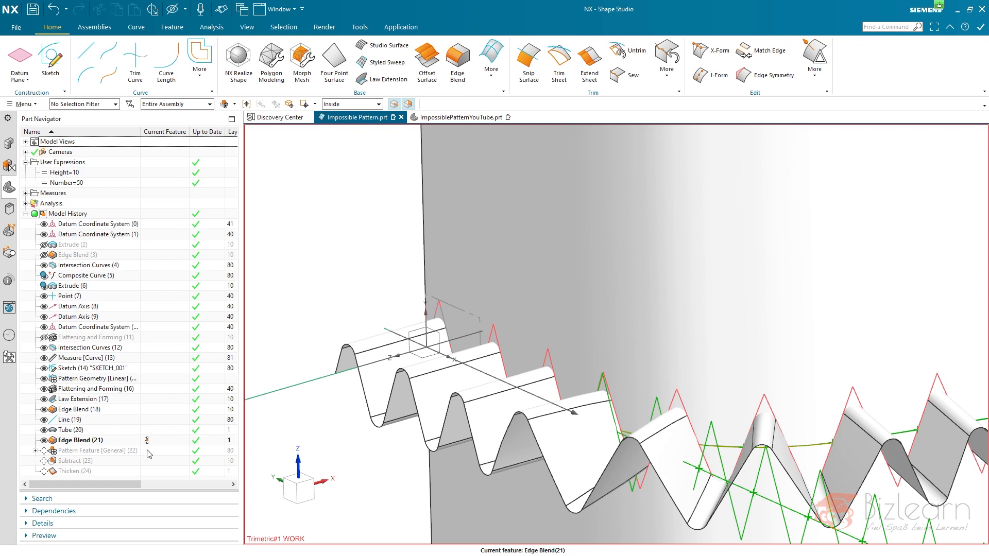
click(148, 453)
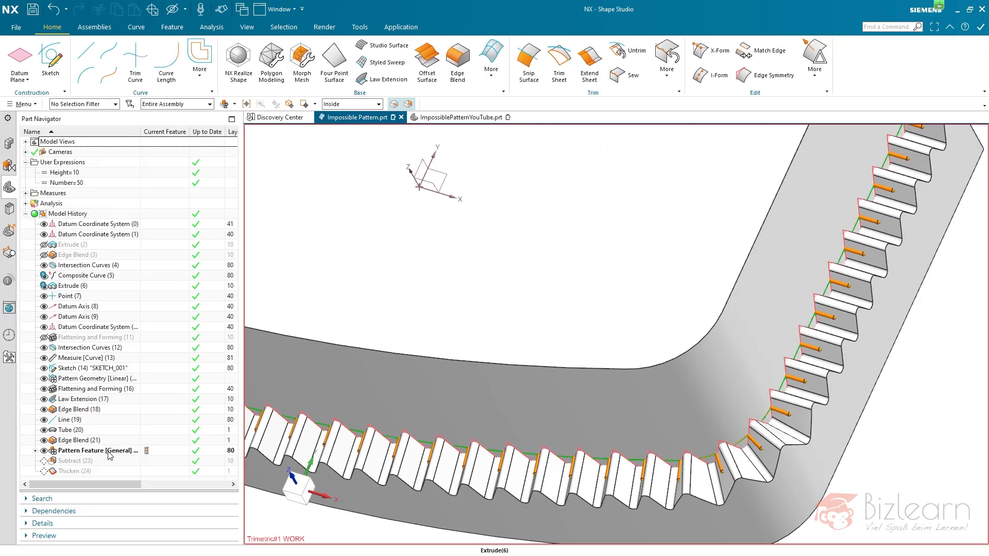
- Advance the model history through Subtract (23) to Thicken (24) and review the whole finished strip
click(145, 461)
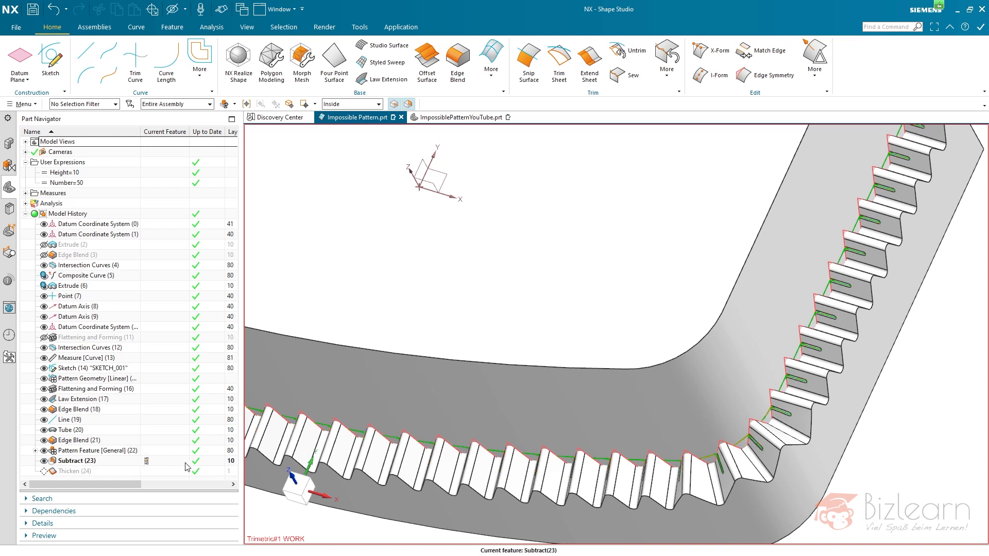
click(150, 472)
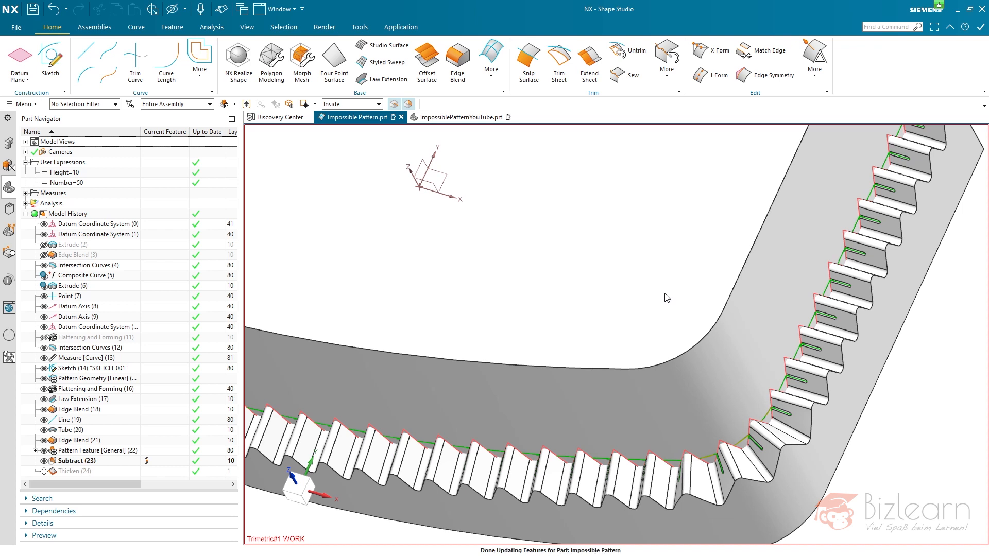
mouse_move(746, 353)
middle_down()
mouse_move(770, 367)
mouse_move(753, 338)
middle_up()
key(ctrl+f)
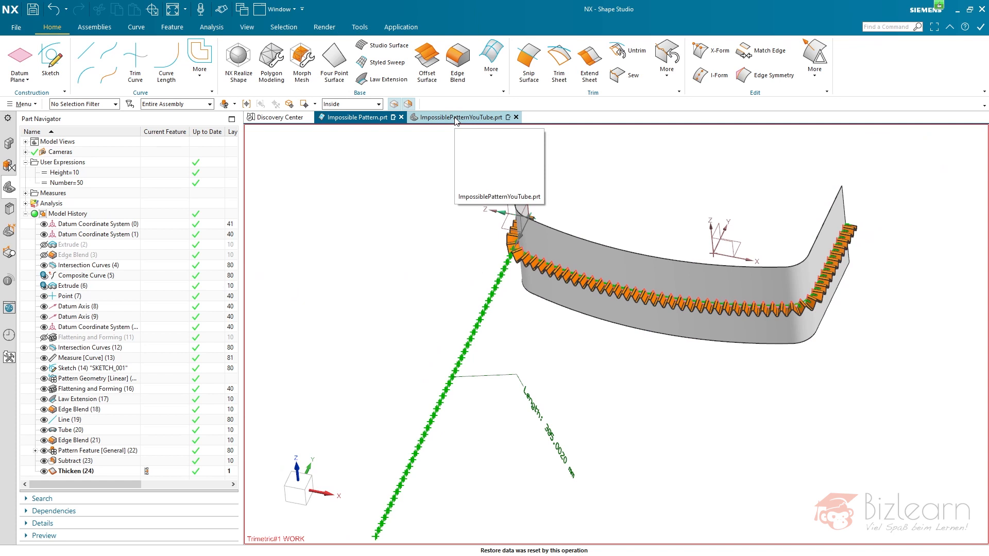
- In the ImpossiblePatternYouTube.prt part, add an expression named Number with the formula 25
click(455, 119)
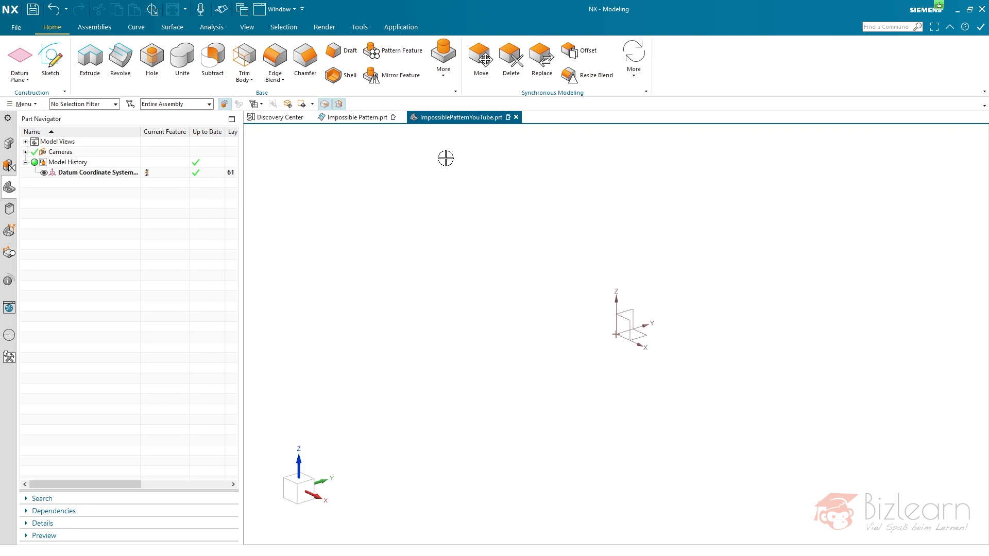
key(ctrl+e)
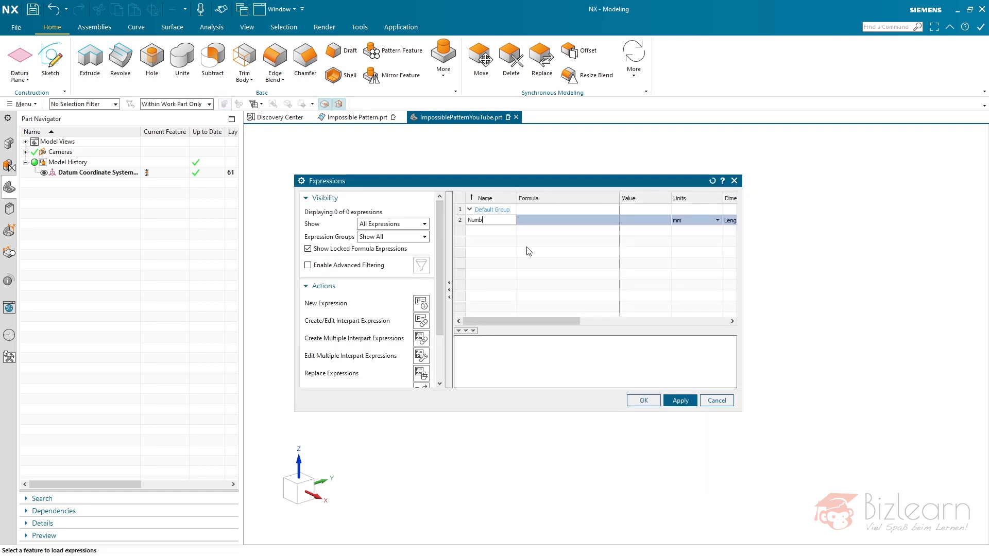
key(Tab)
text(2)
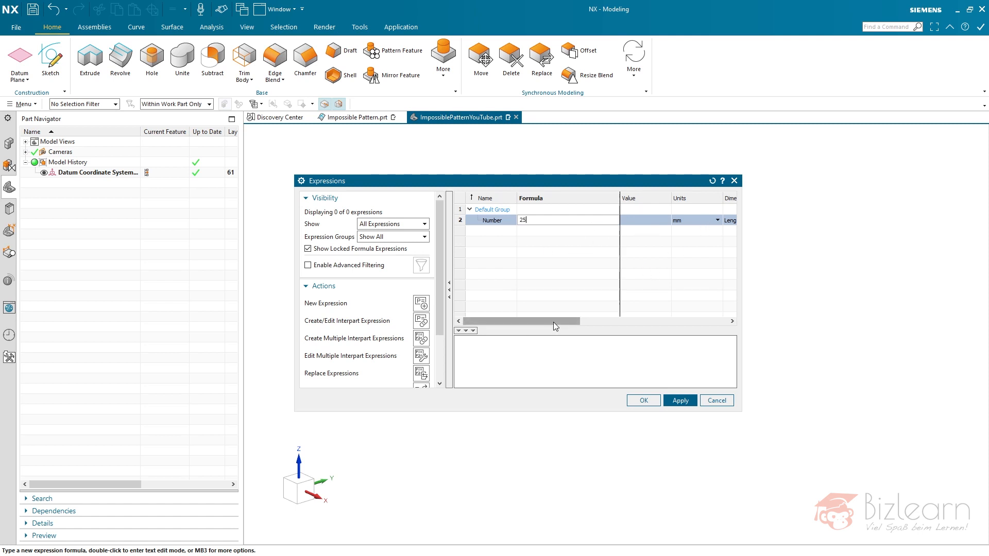
- Set the Number expression's type to Integer and apply it
drag(553, 323, 566, 323)
click(718, 223)
click(727, 222)
click(727, 221)
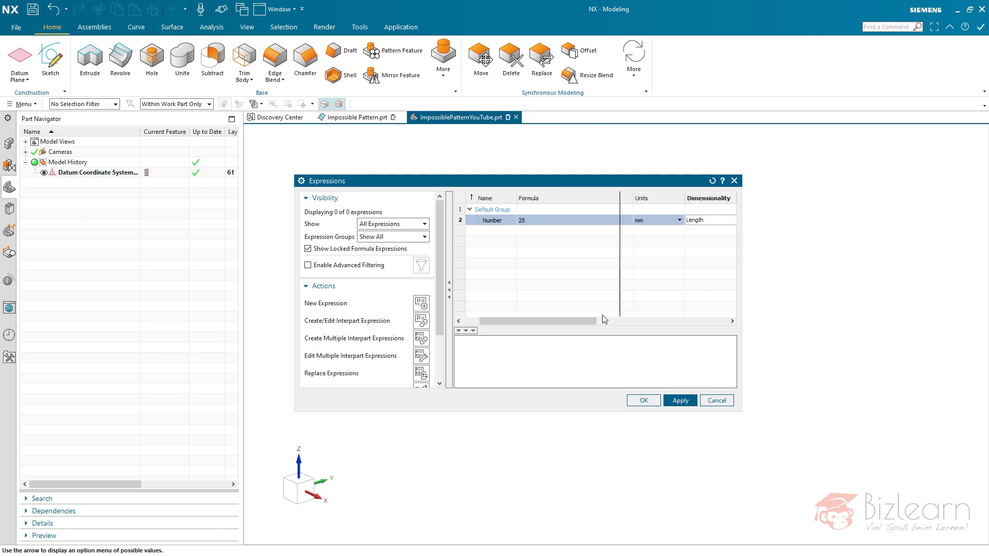
drag(579, 322, 604, 325)
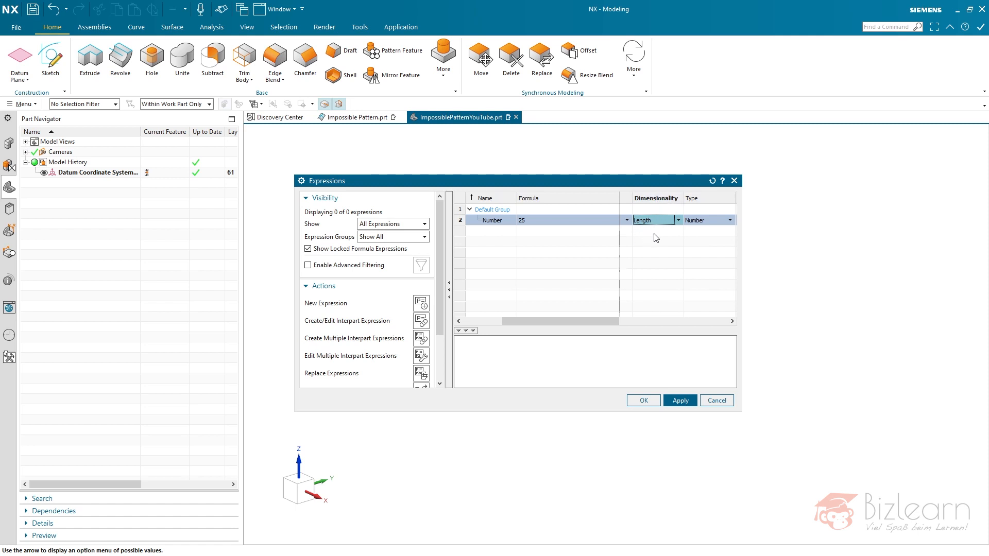
click(679, 221)
click(678, 221)
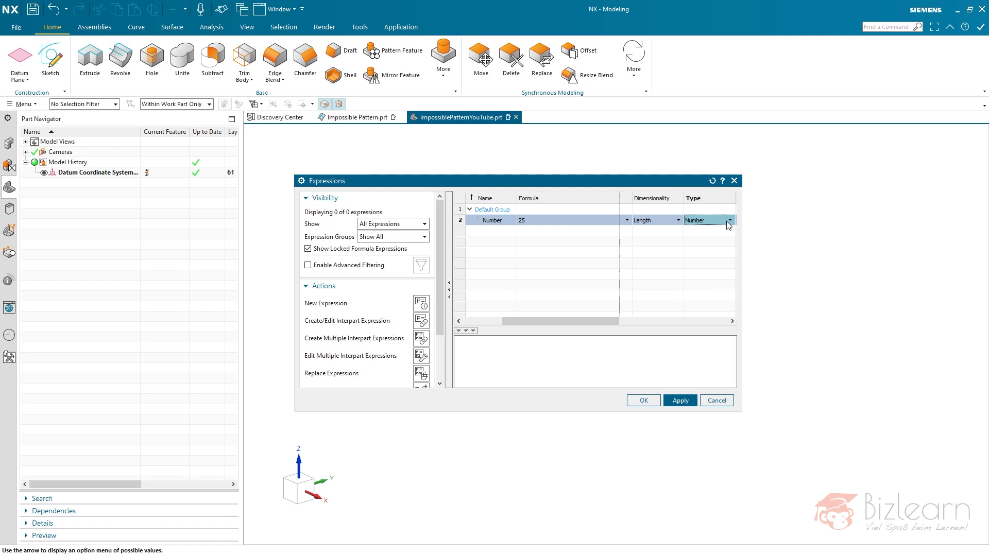
click(730, 220)
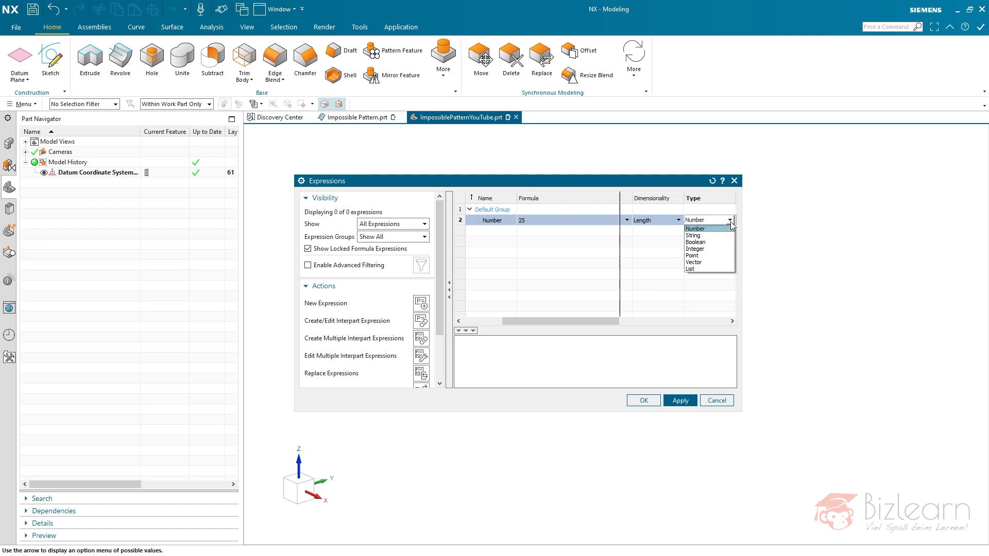
click(708, 250)
click(680, 401)
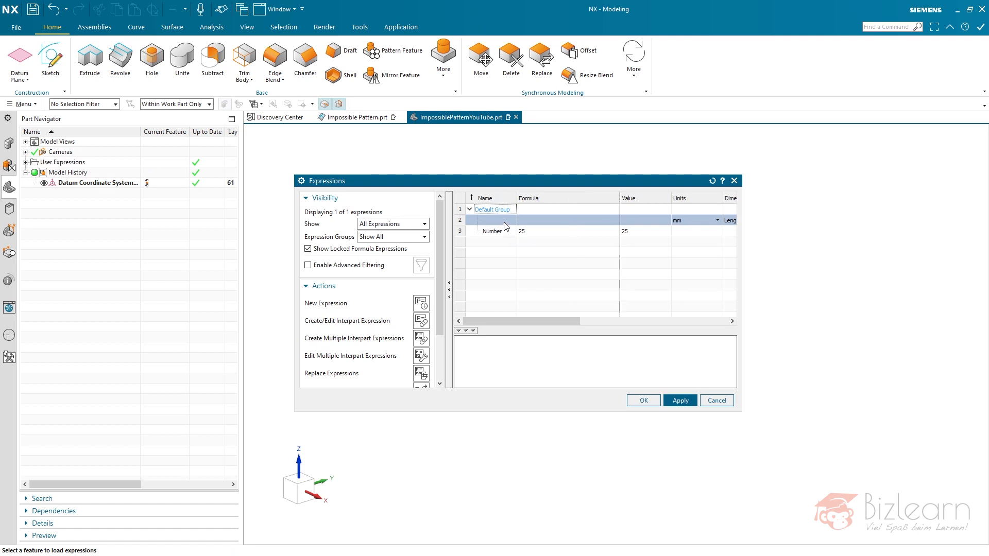
- Add a length expression named height with the value 50 mm and expand the user expressions in the model tree
click(502, 221)
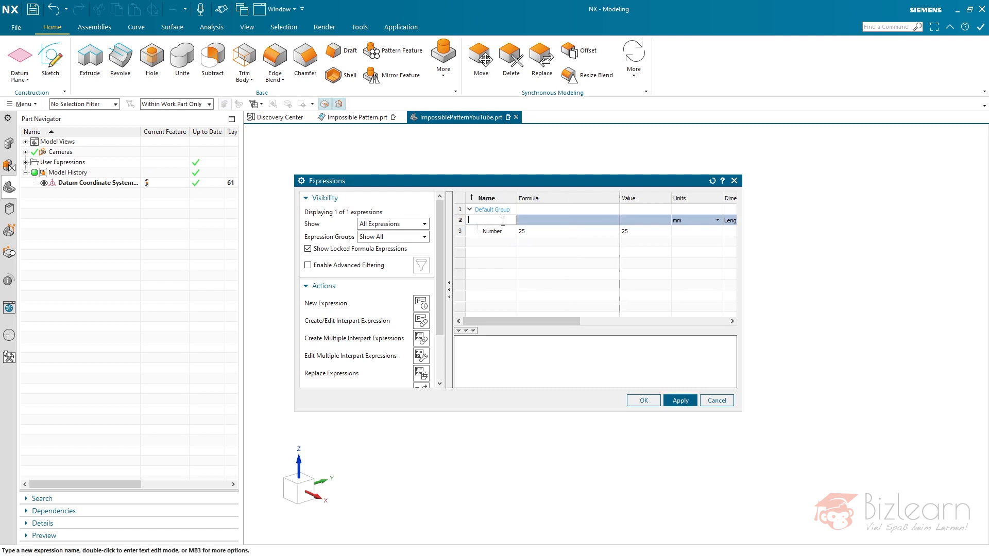
text(height)
key(Return)
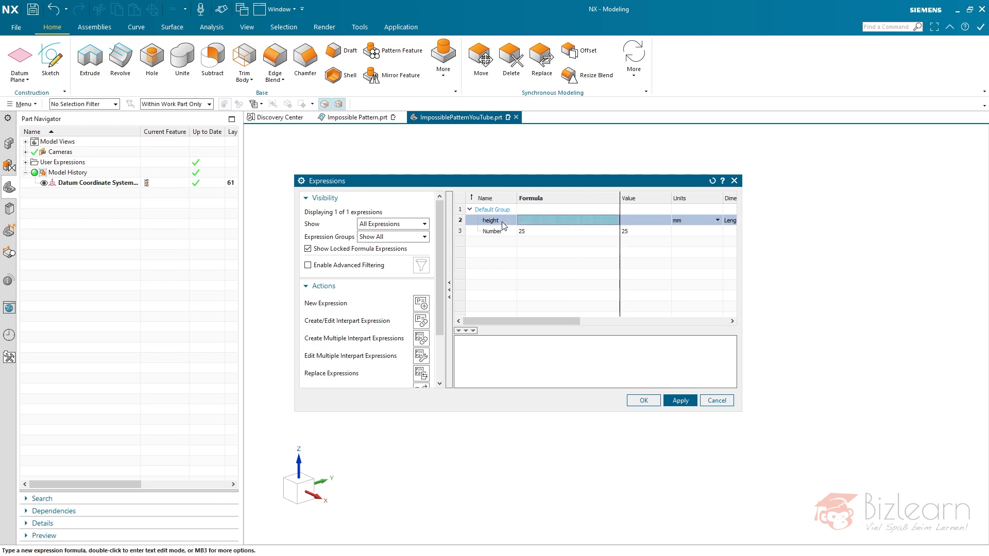
text(50)
key(Return)
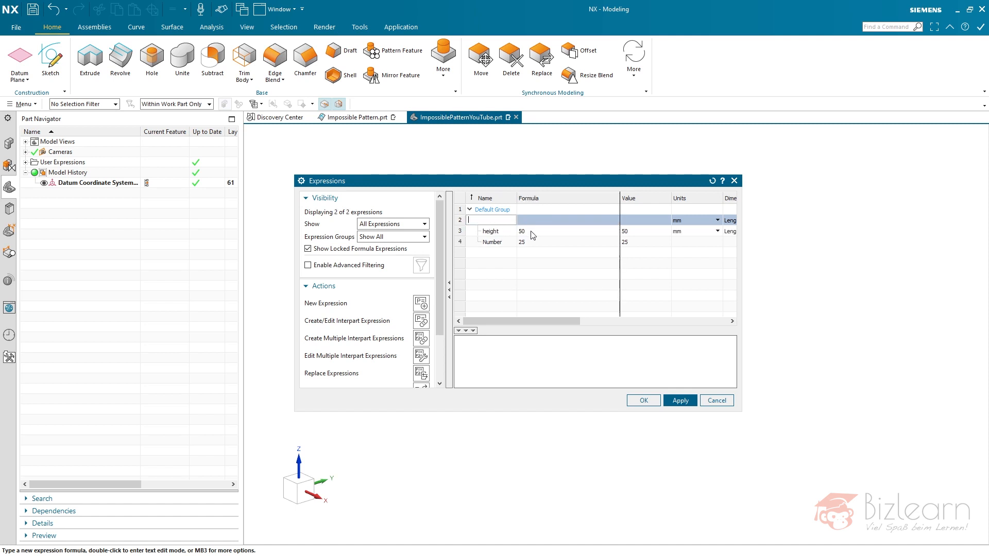
click(651, 401)
click(26, 162)
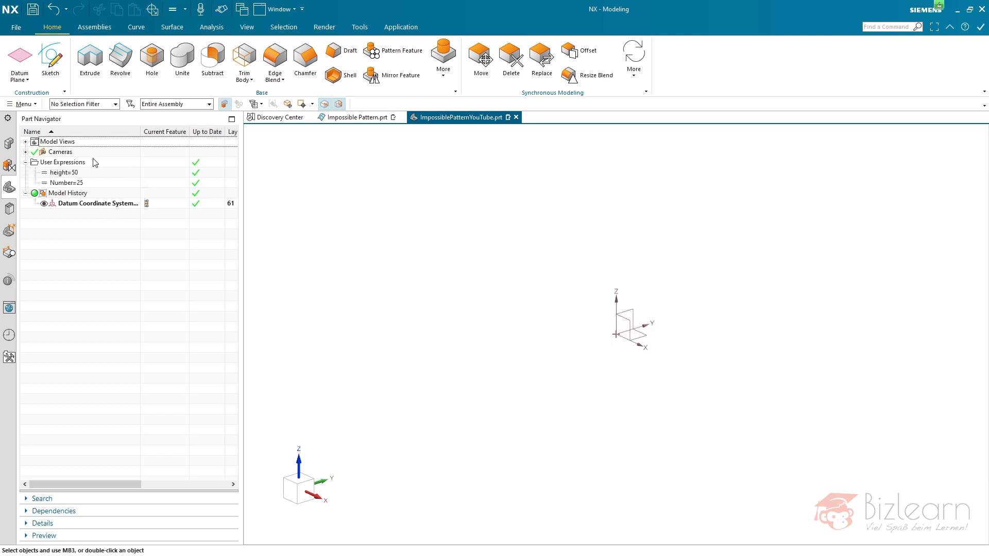
- Create an associative dynamic datum coordinate system that references the existing one as its selected CSYS
click(22, 81)
click(36, 119)
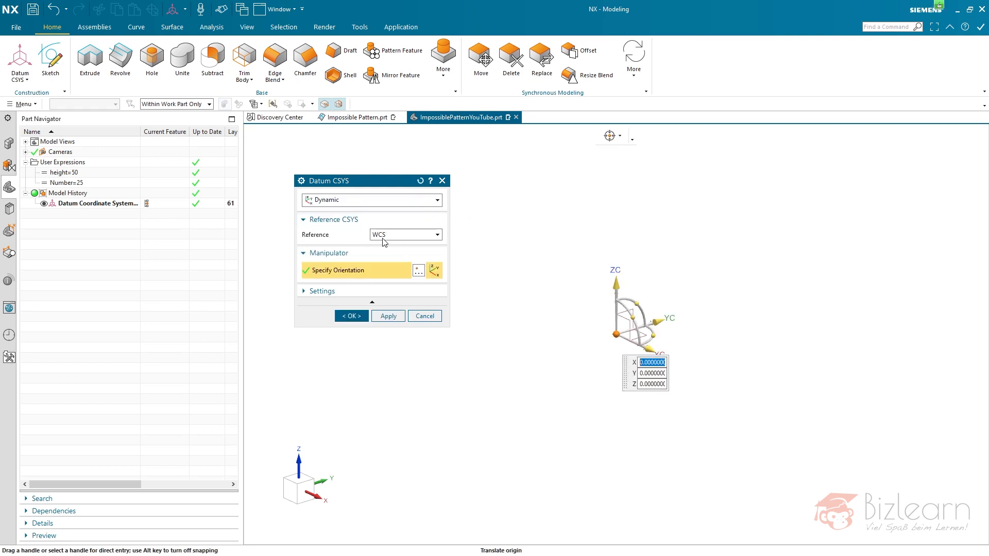
click(365, 292)
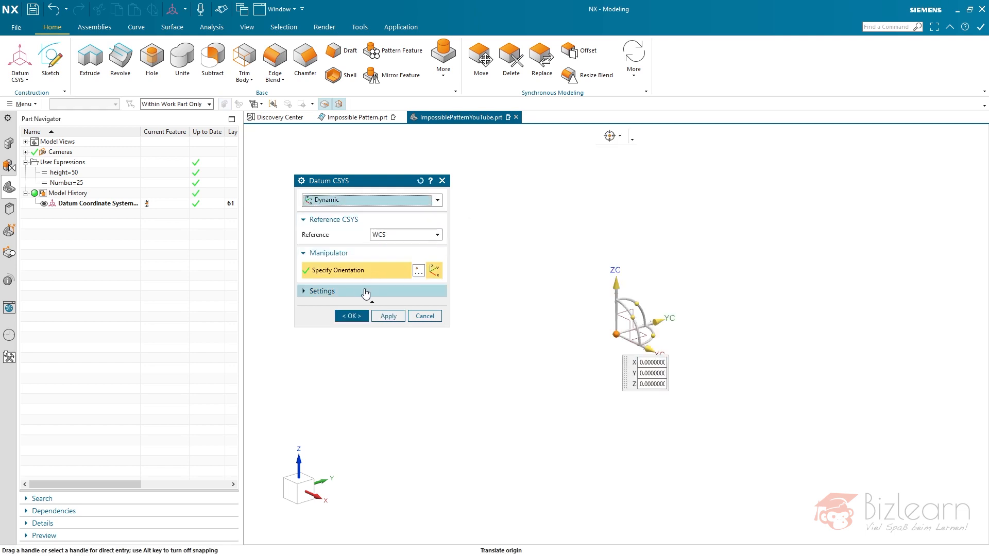
click(387, 240)
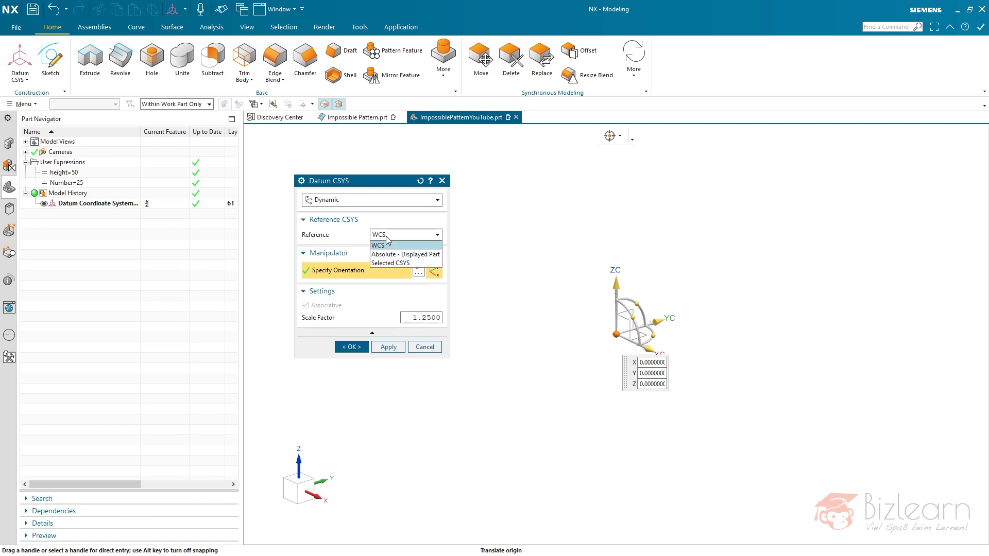
click(400, 263)
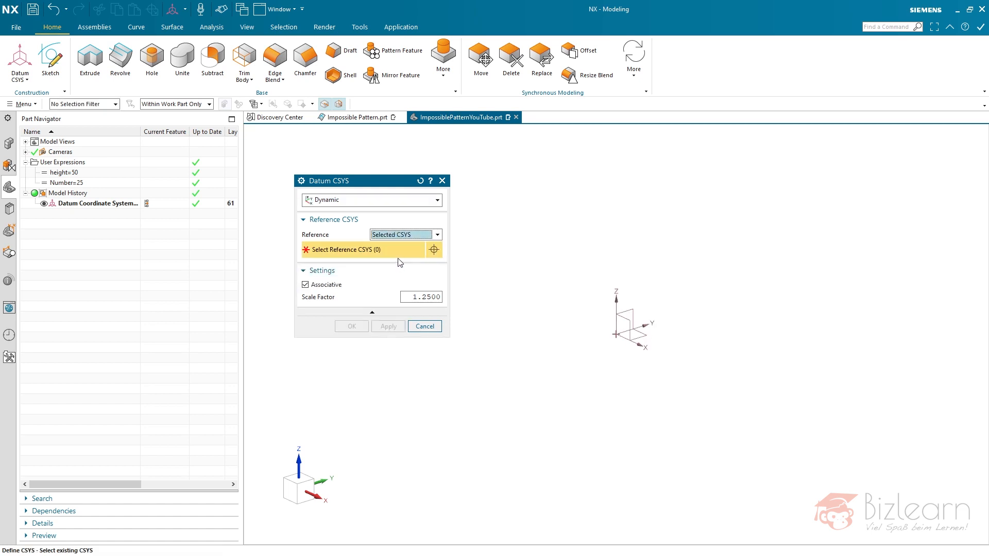
click(617, 329)
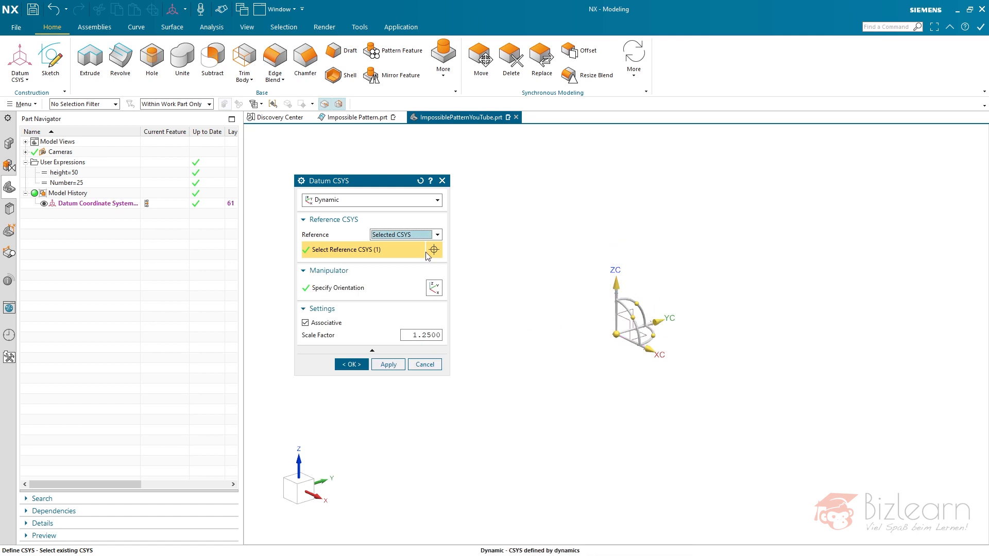
middle_click(511, 249)
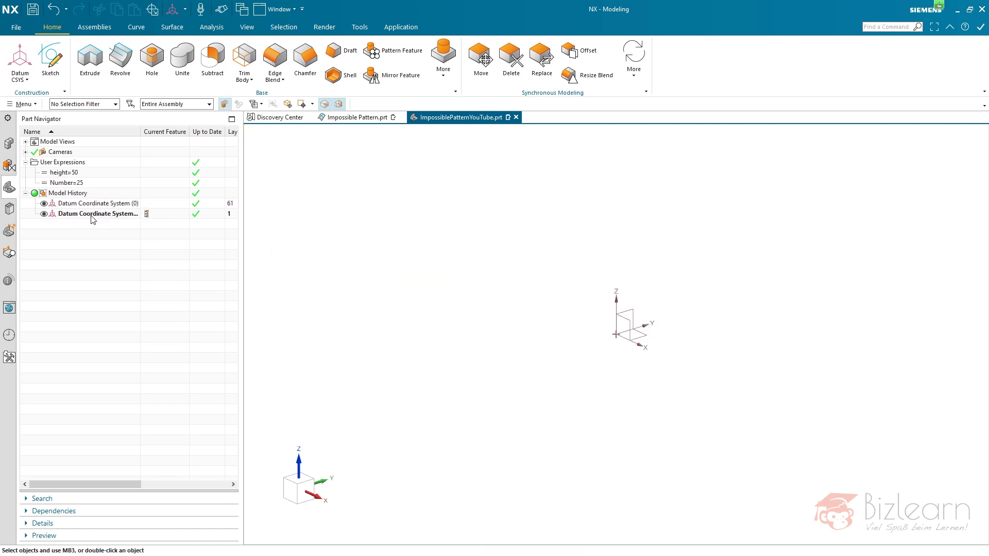
click(110, 203)
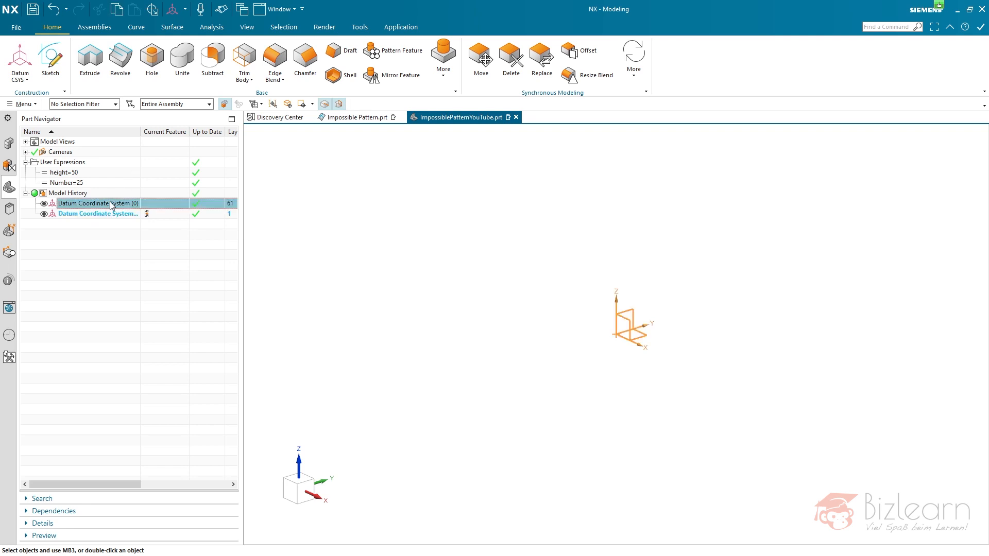
click(116, 229)
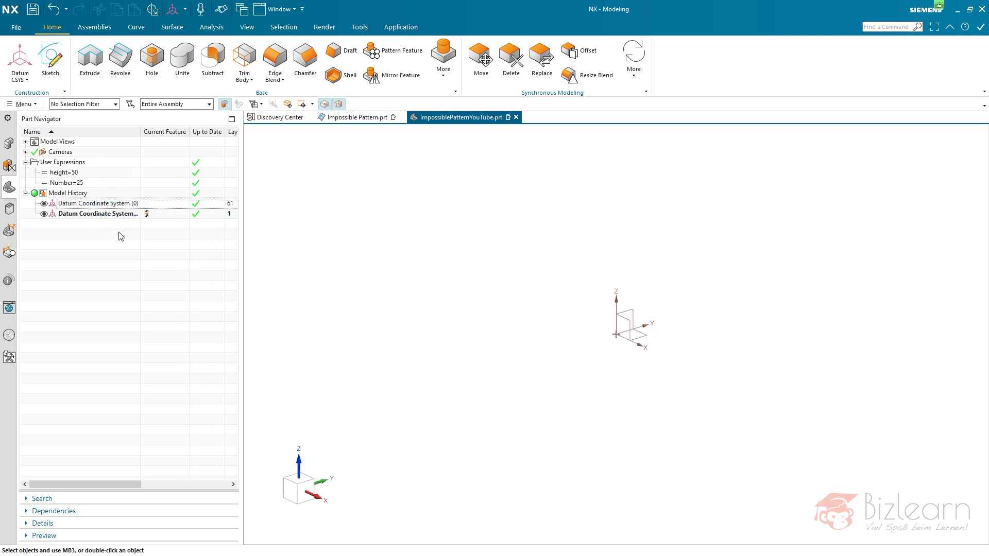
- Start an Extrude with an internal section sketch on the Top principal plane
click(89, 59)
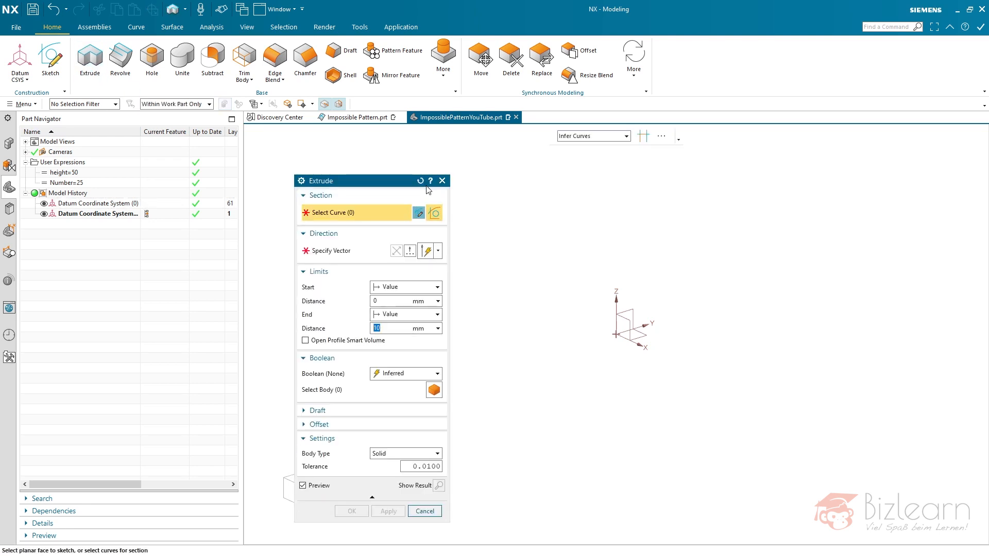
middle_click(678, 265)
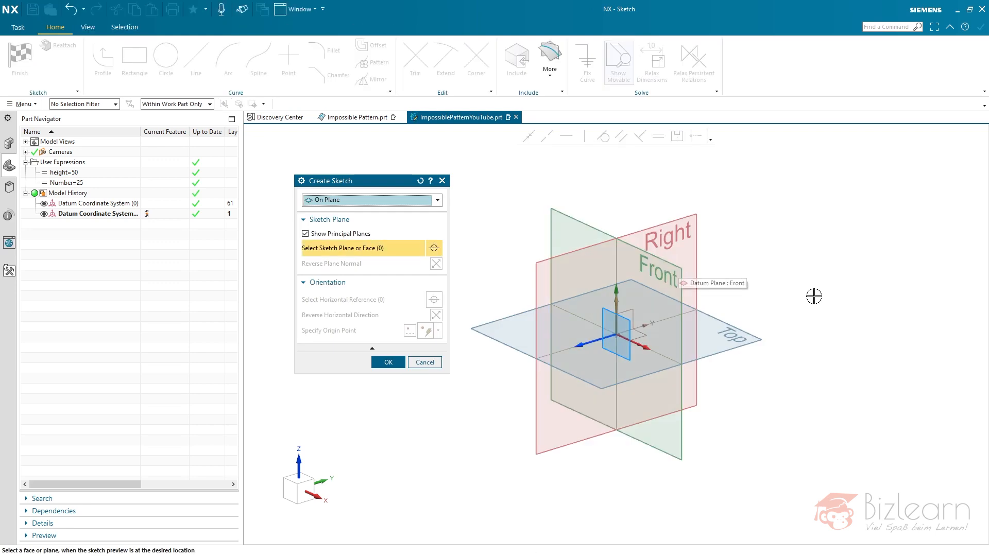
click(757, 338)
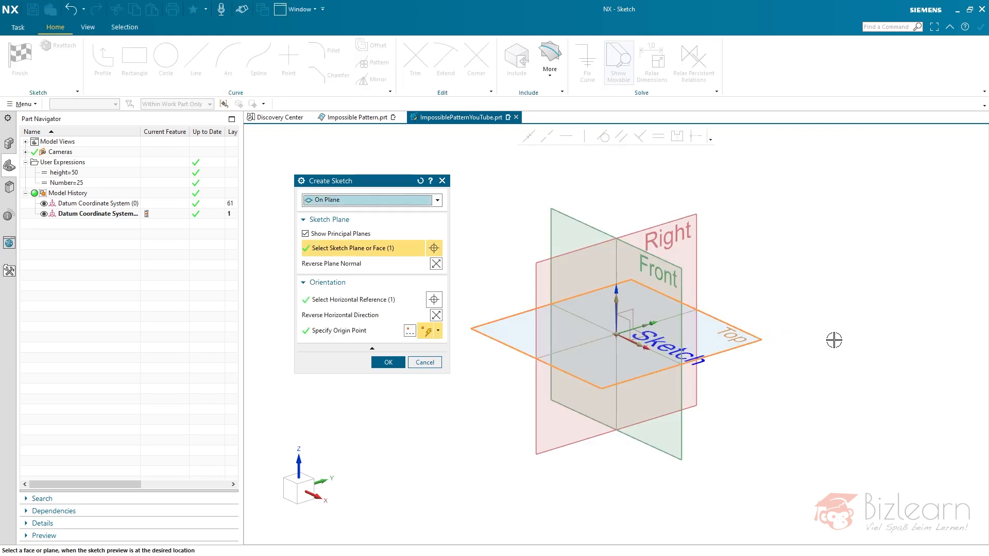
middle_click(821, 267)
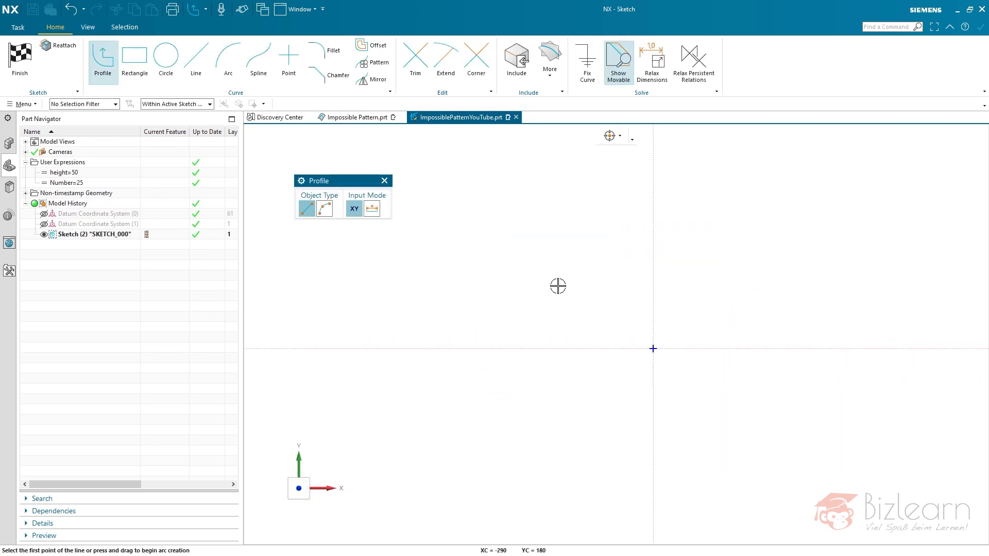
- Sketch an open U-shaped profile of three lines around the origin, with the first vertical leg taller than the last, and finish the sketch
click(496, 227)
click(497, 410)
click(811, 409)
click(809, 301)
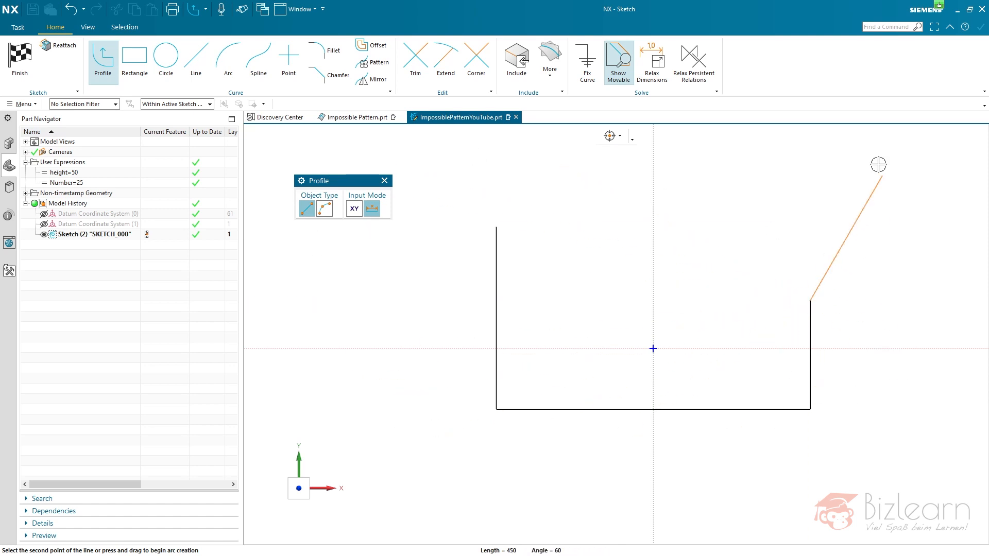
right_click(869, 135)
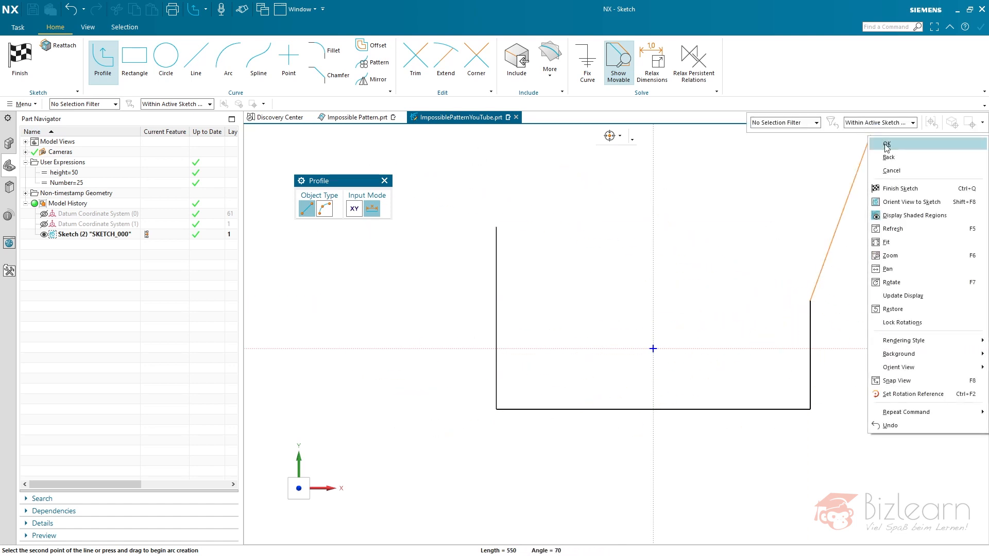
click(896, 188)
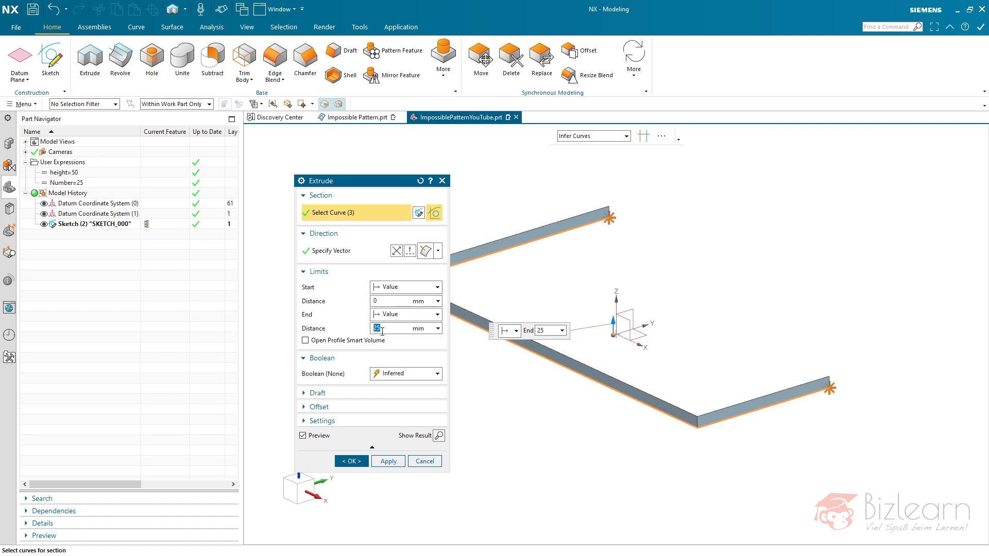
- Extrude the open profile as a sheet with a Symmetric Value width of height*2
text(10)
click(400, 315)
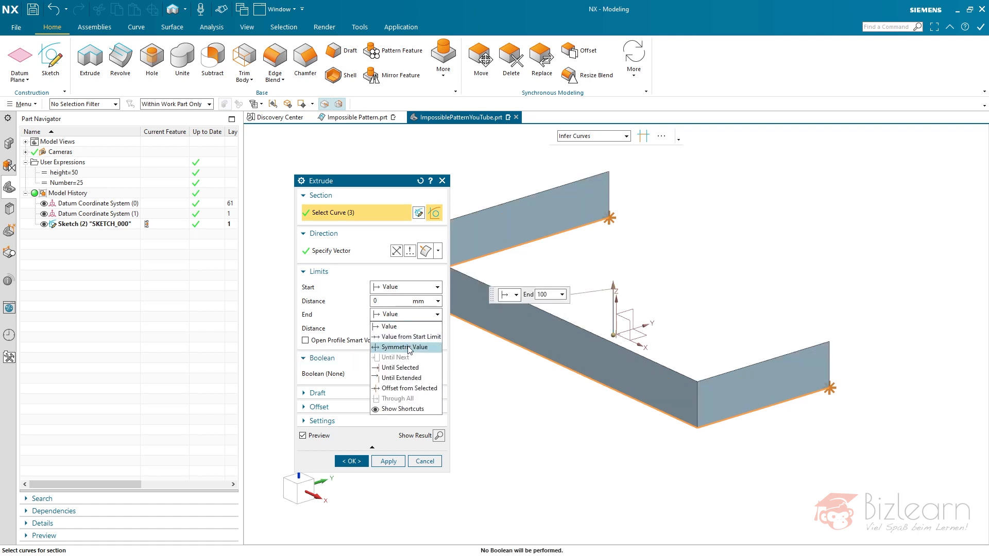
click(405, 347)
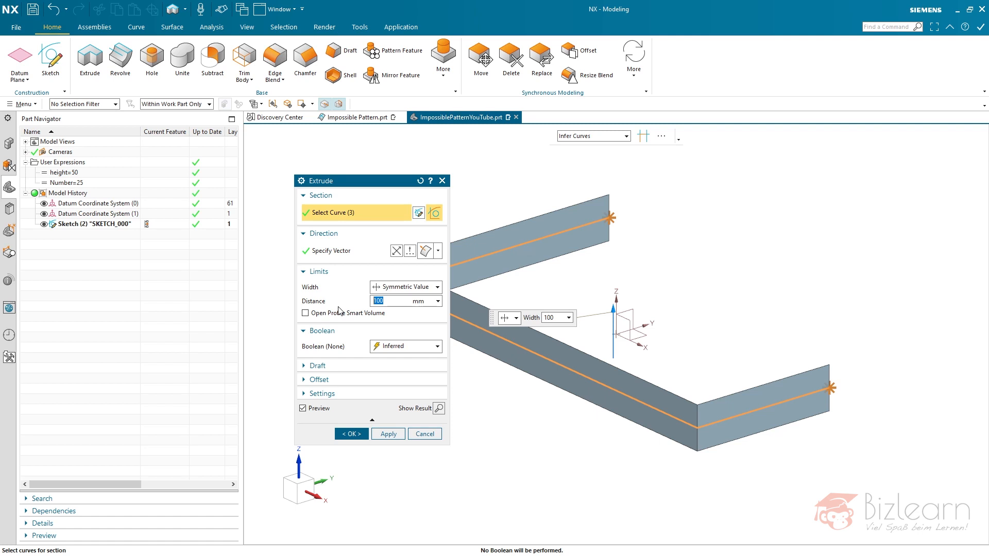
text(height*2)
key(Return)
middle_click(388, 458)
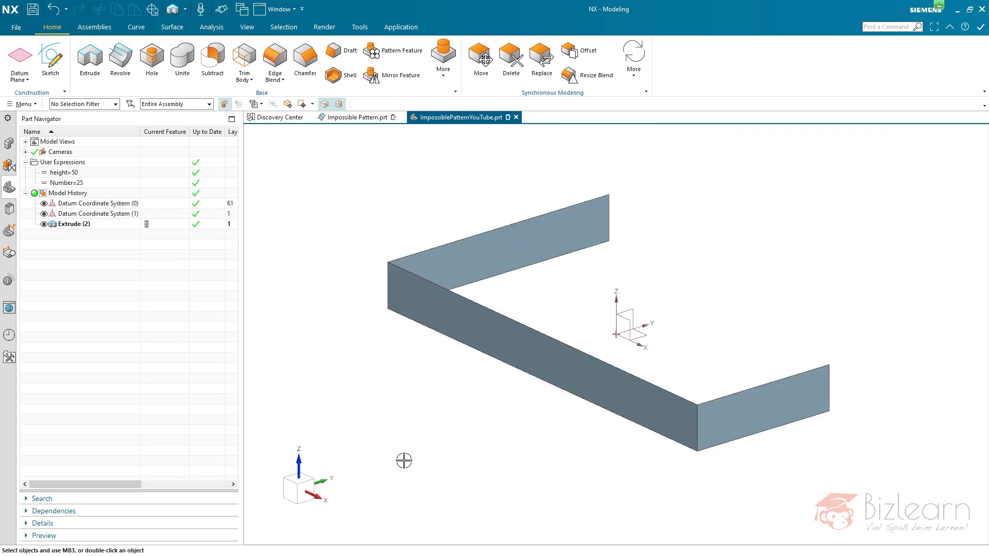
right_click(73, 227)
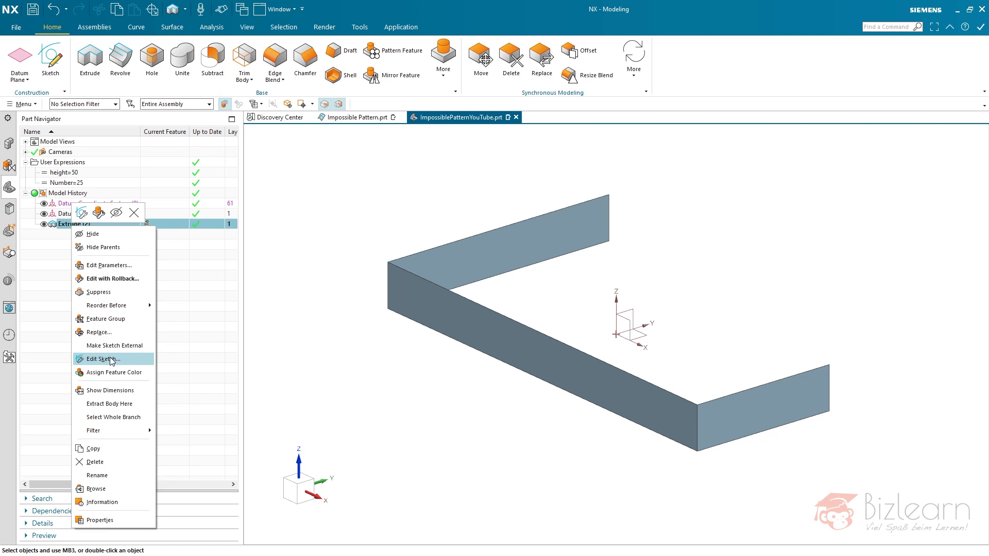
click(177, 336)
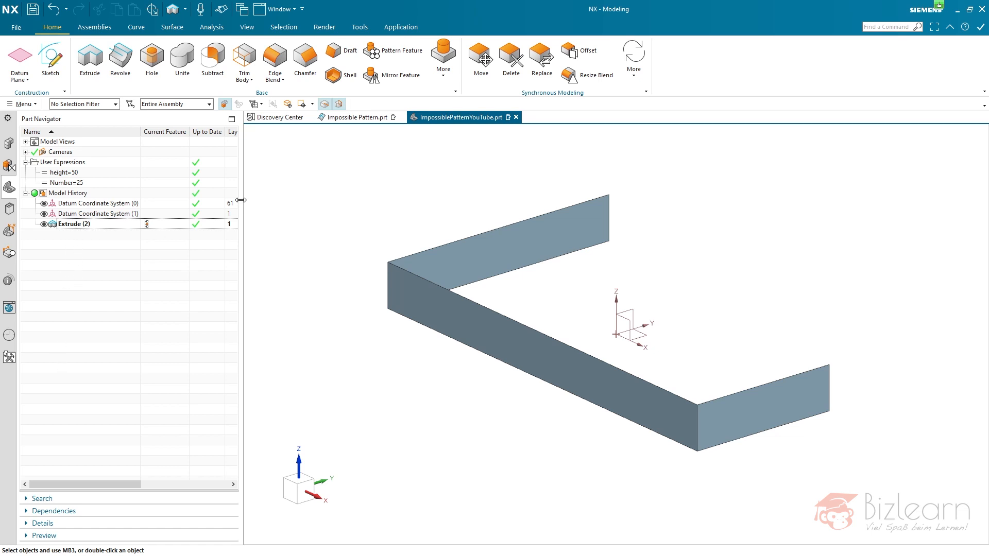
- Blend both vertical corner edges of the extruded sheet with a 200 mm radius, using the Body Edges selection rule
click(277, 62)
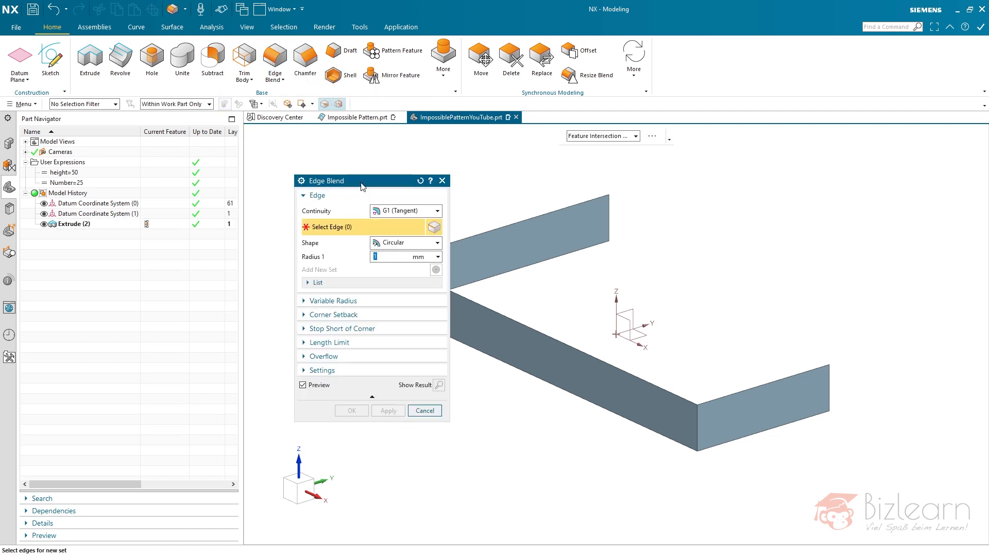
click(636, 136)
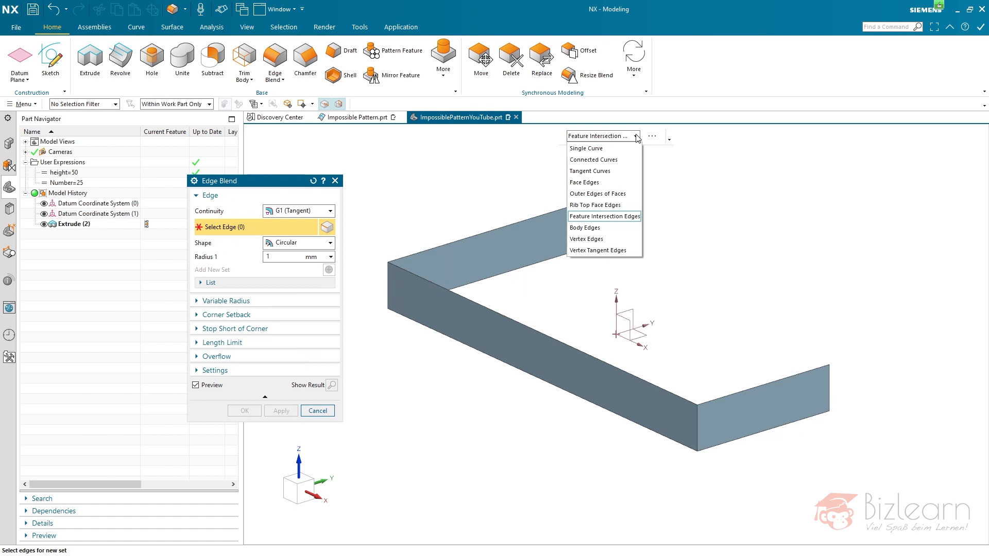
click(612, 228)
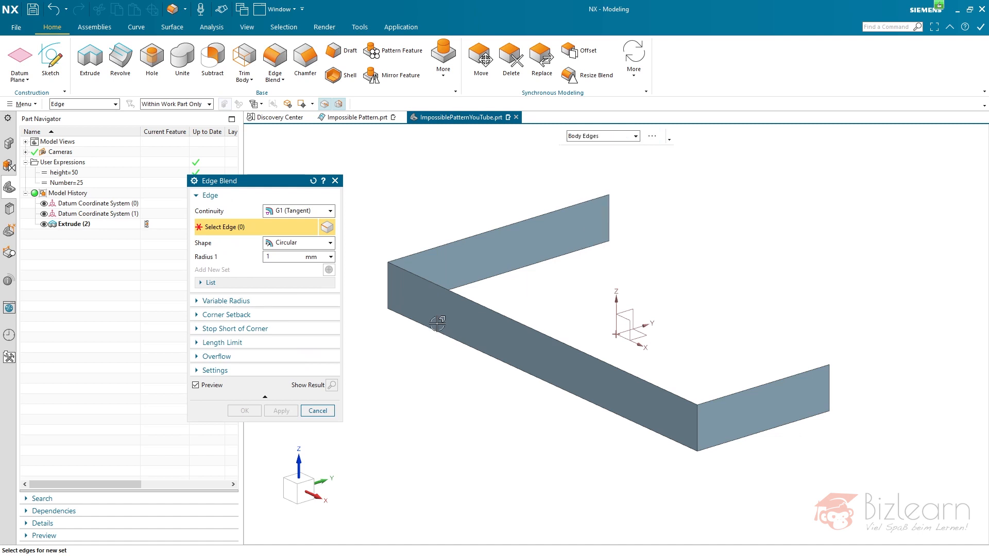
click(389, 284)
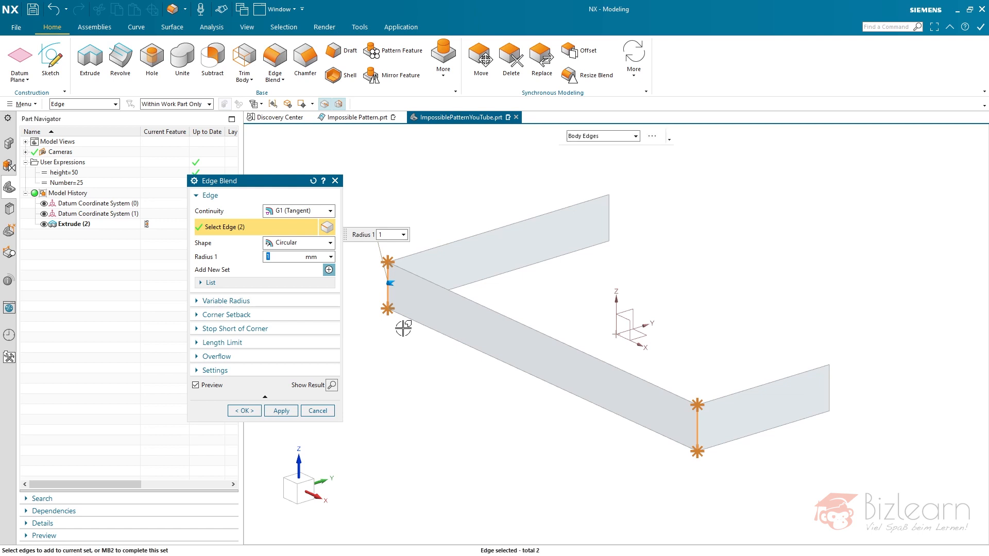
text(100)
key(Return)
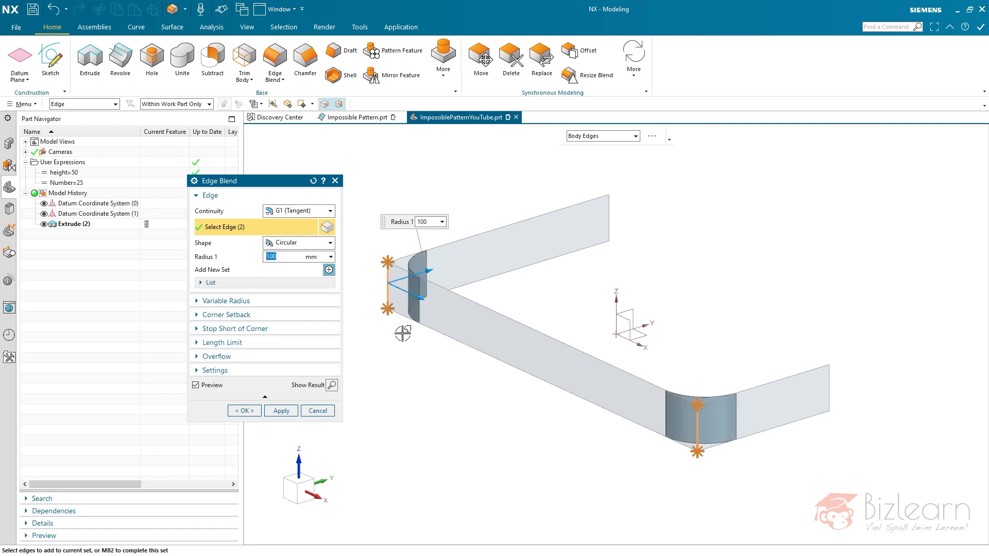
text(2)
key(Return)
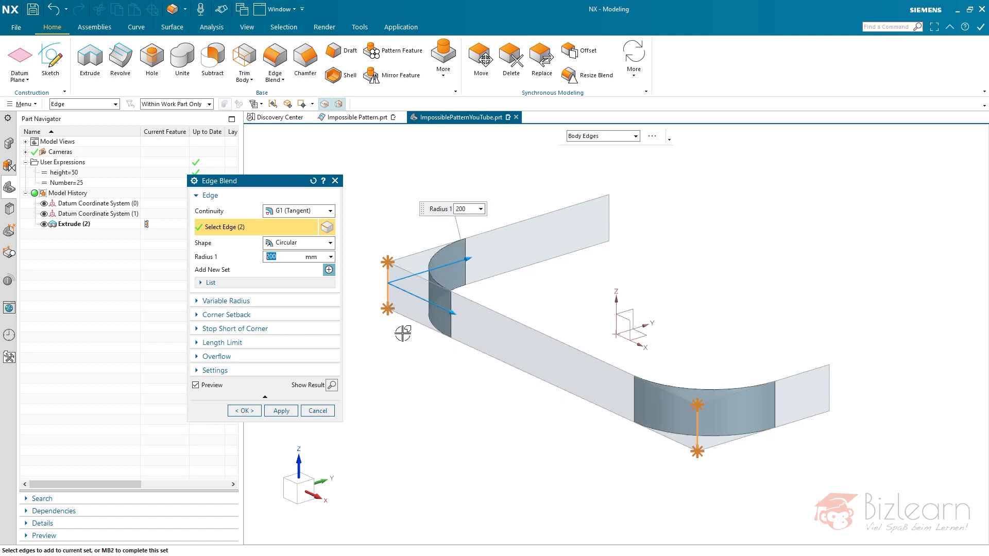
middle_click(425, 368)
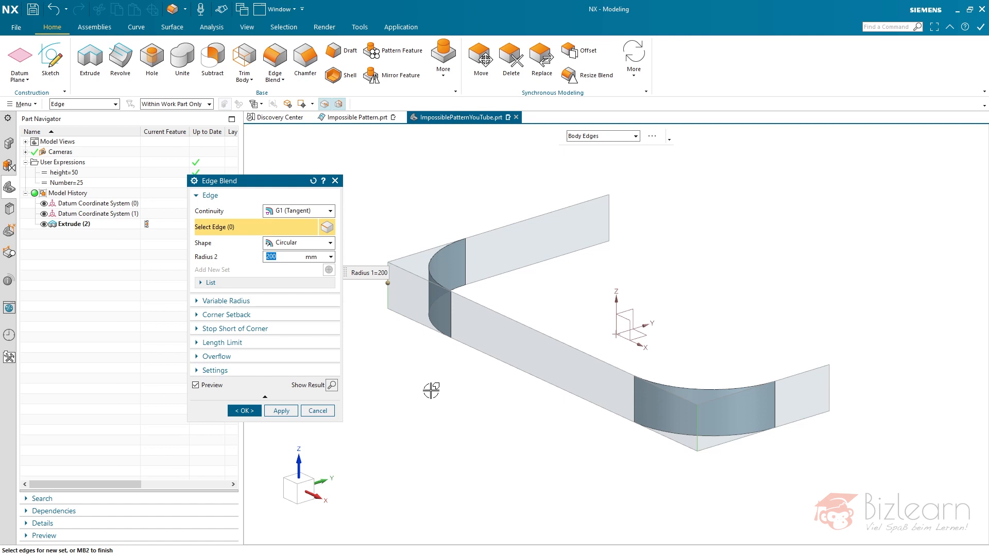
middle_click(431, 390)
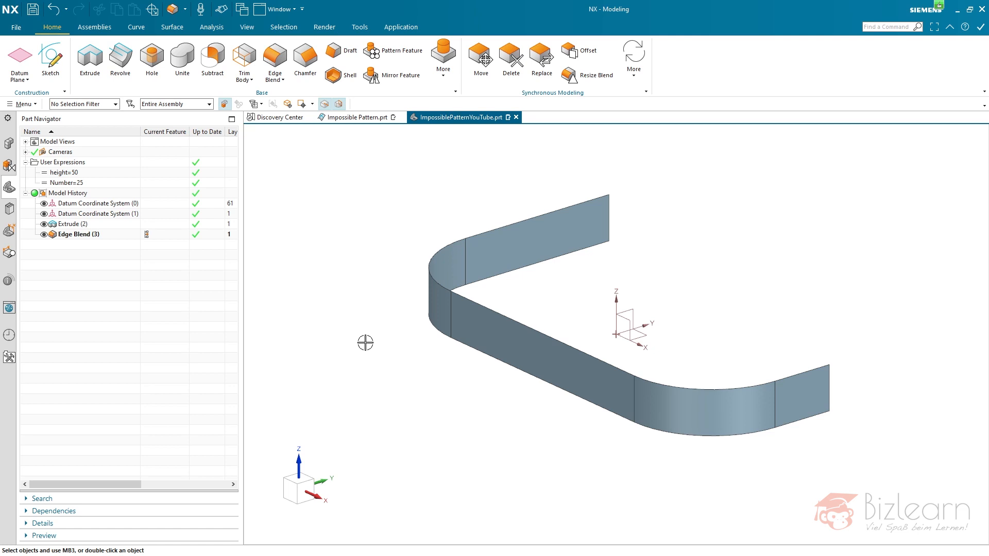
- Hide Datum Coordinate System (0) and check which features depend on each of the two datum coordinate systems
click(80, 207)
click(80, 213)
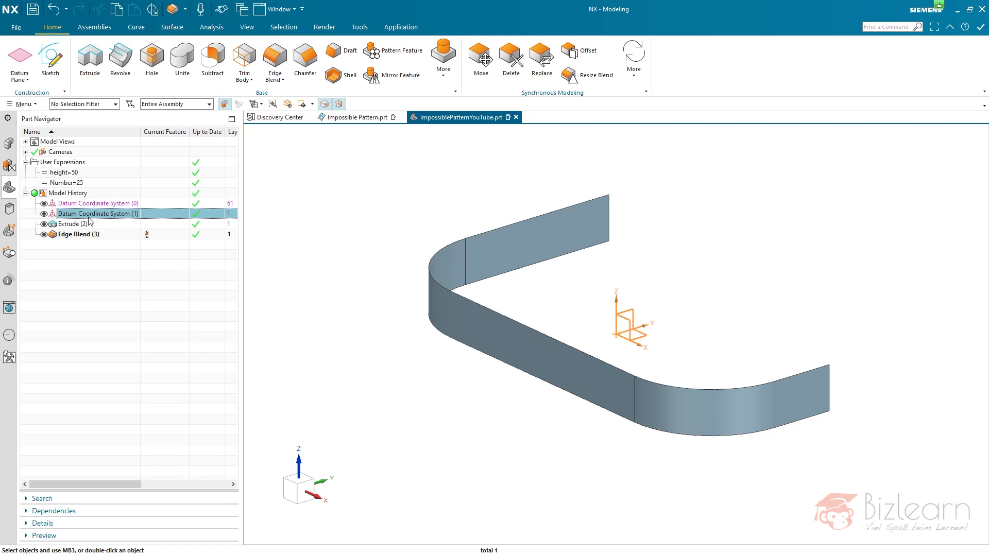
click(45, 203)
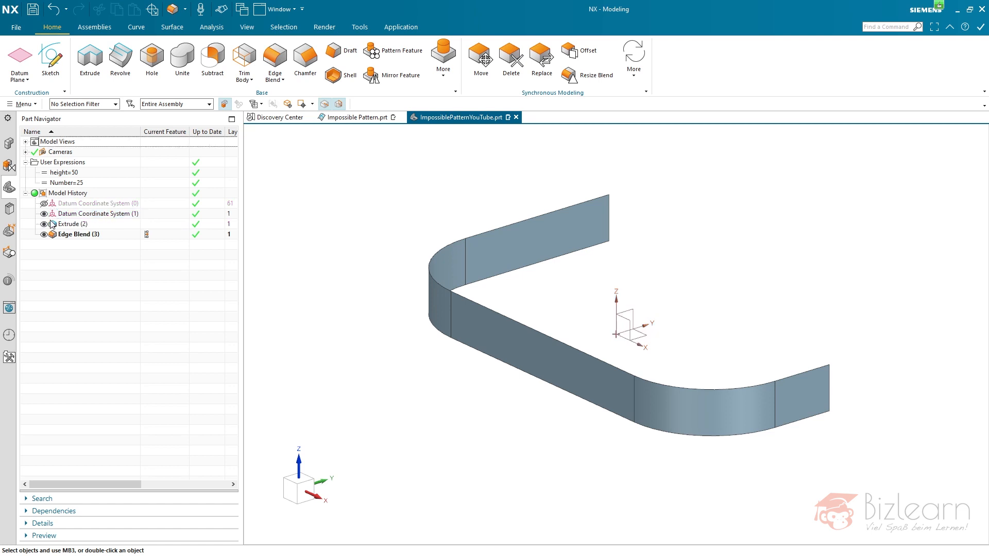
click(74, 216)
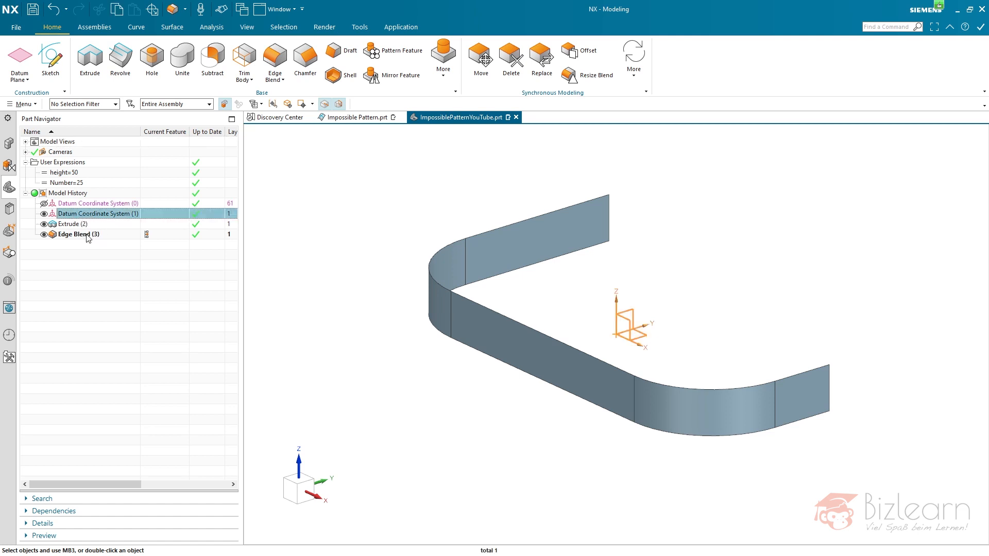
click(72, 206)
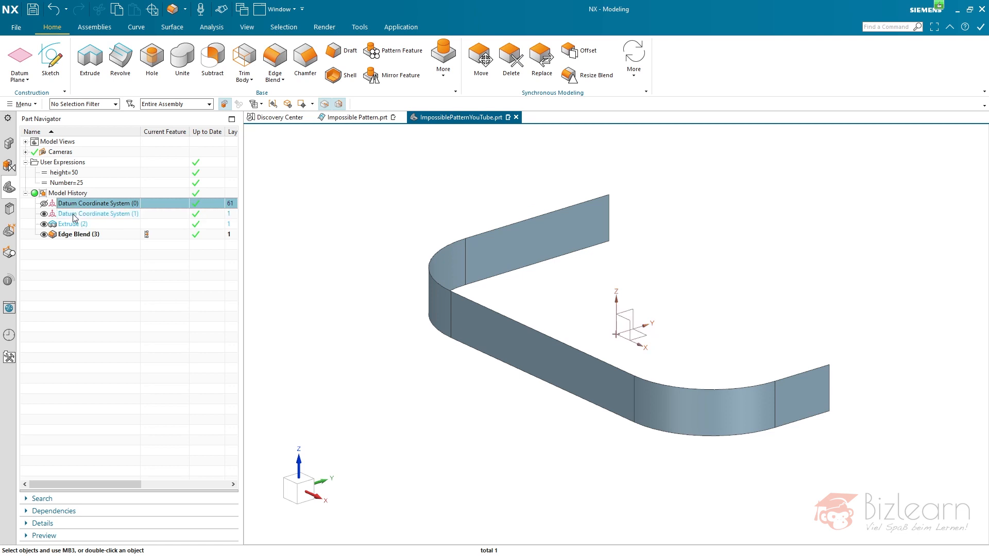
- Copy the extrude and edge blend together and paste them with Datum Coordinate System (1) as the new coordinate system parent
click(72, 224)
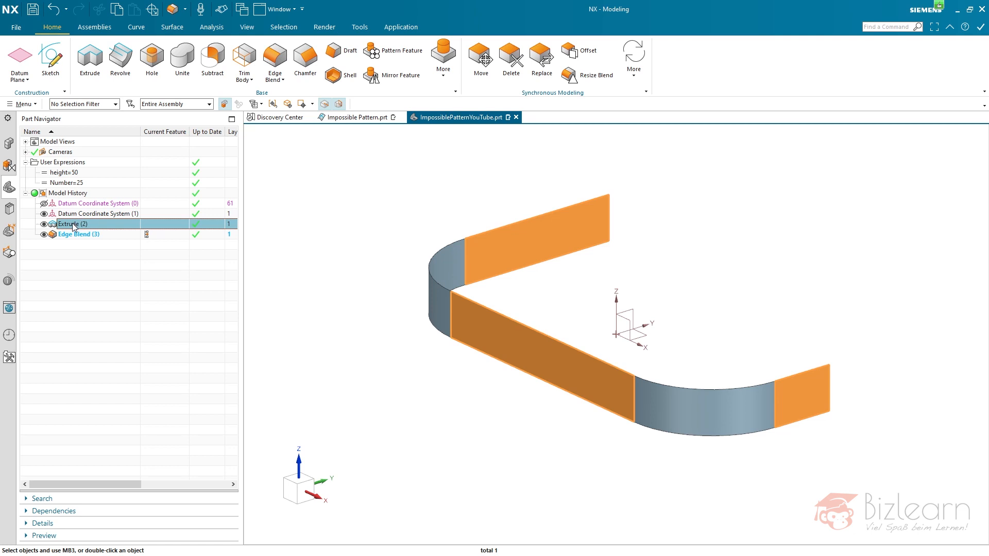
key(BackSpace)
key(BackSpace)
key(BackSpace)
key(BackSpace)
right_click(81, 227)
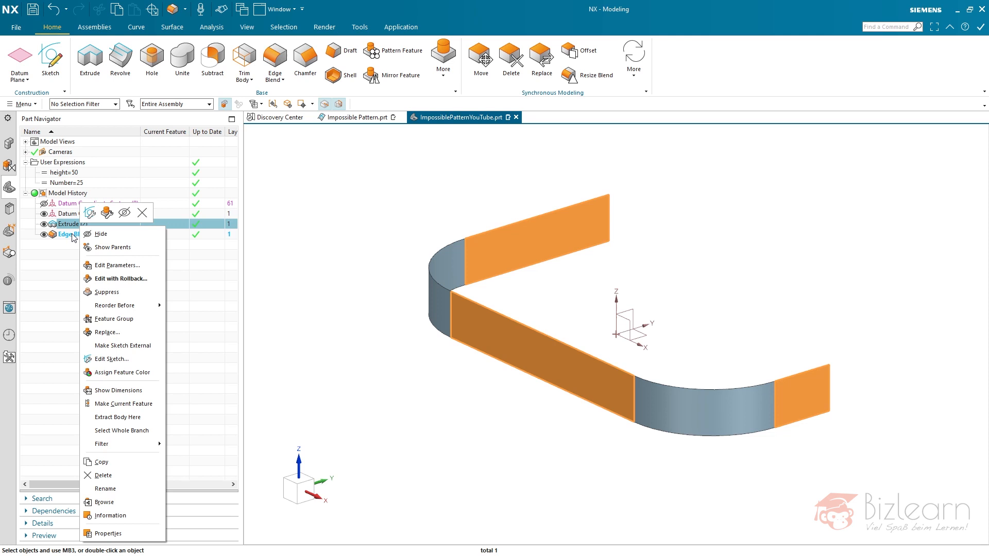
ctrl+click(73, 233)
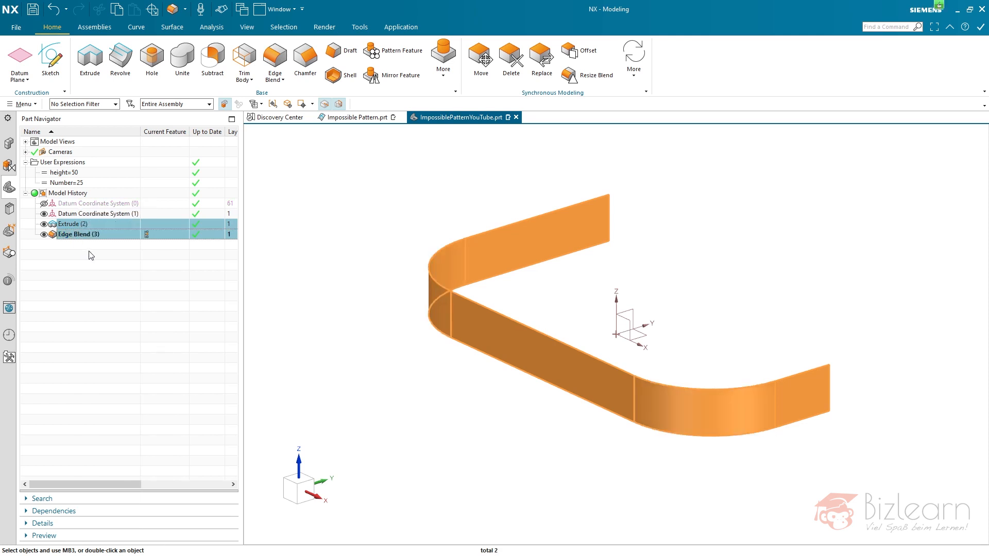
key(ctrl+v)
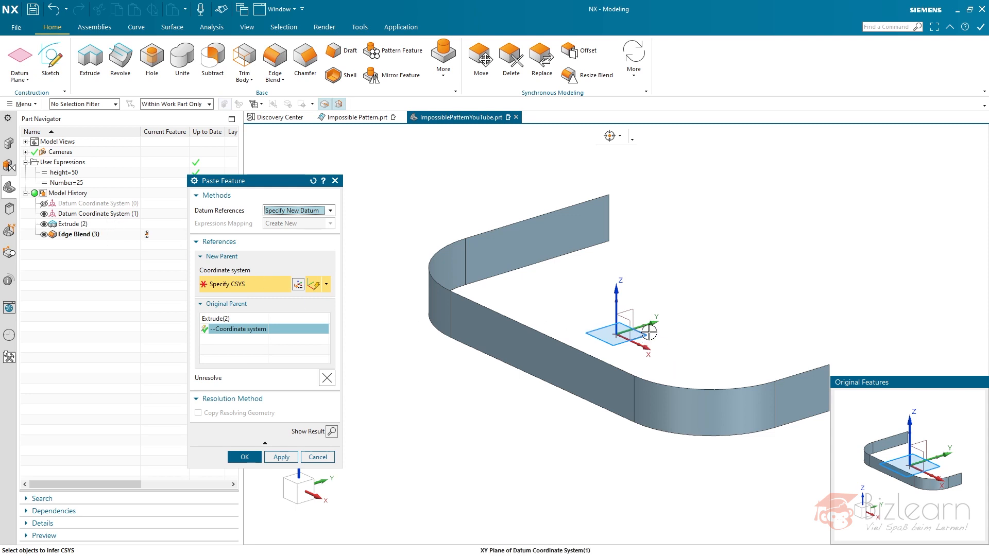
click(649, 332)
middle_click(650, 357)
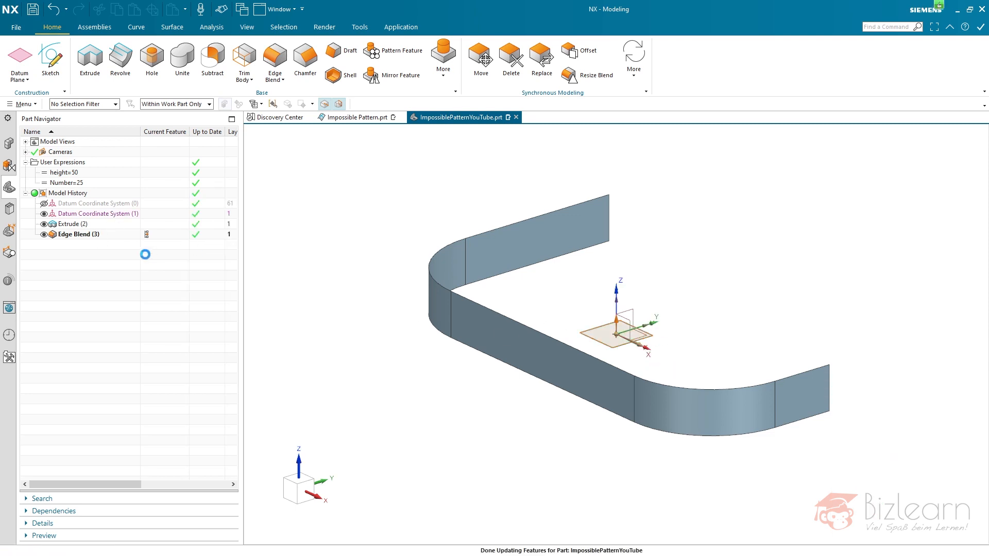
- Delete the original Extrude (2) and Edge Blend (3), keeping the pasted copies
click(80, 224)
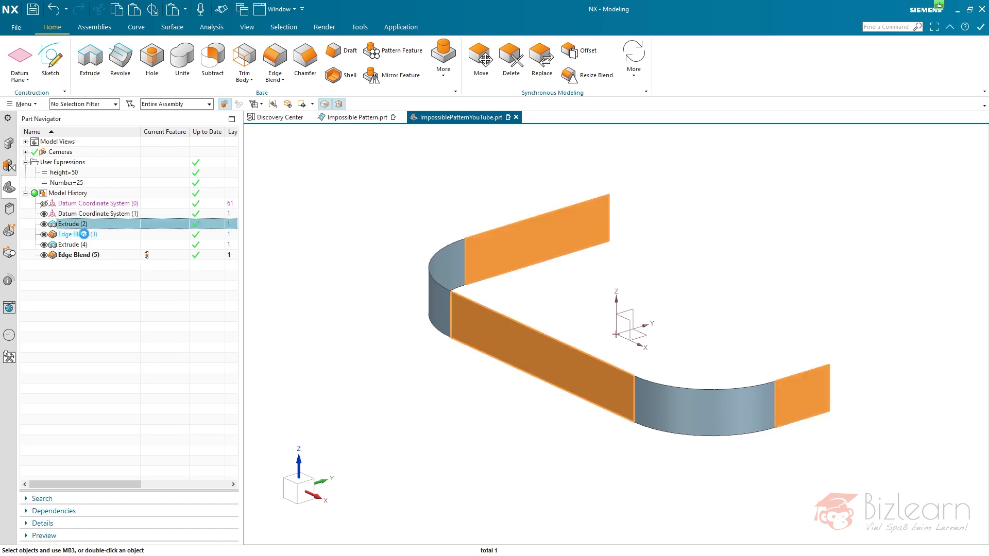
ctrl+click(84, 234)
key(Delete)
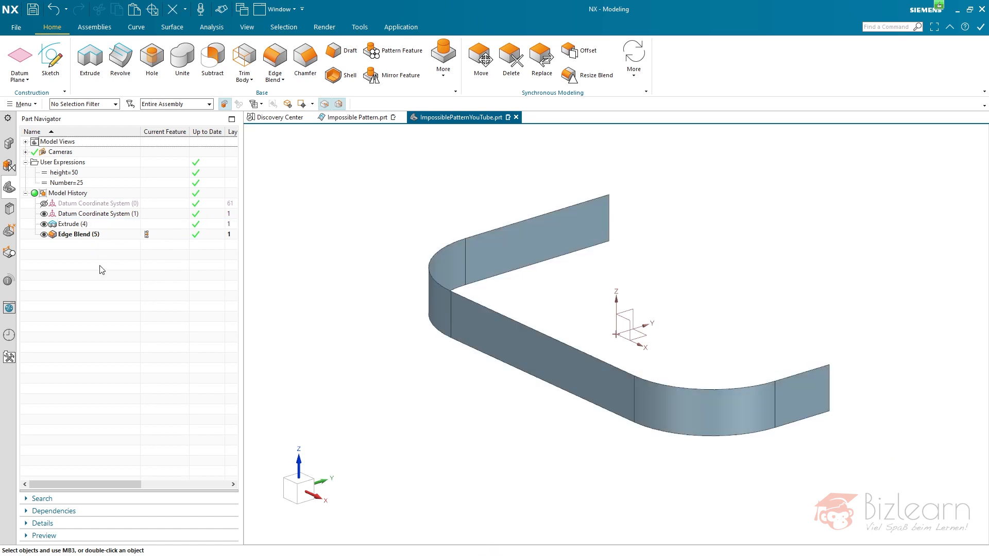
- Examine the dependencies of the pasted extrude and edge blend in the model history
click(82, 225)
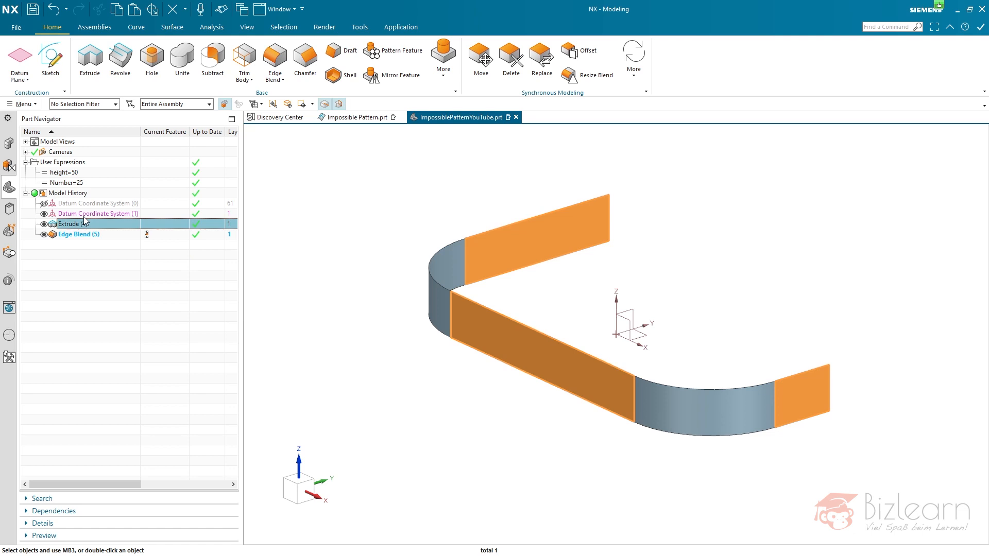
click(88, 235)
click(98, 224)
click(106, 266)
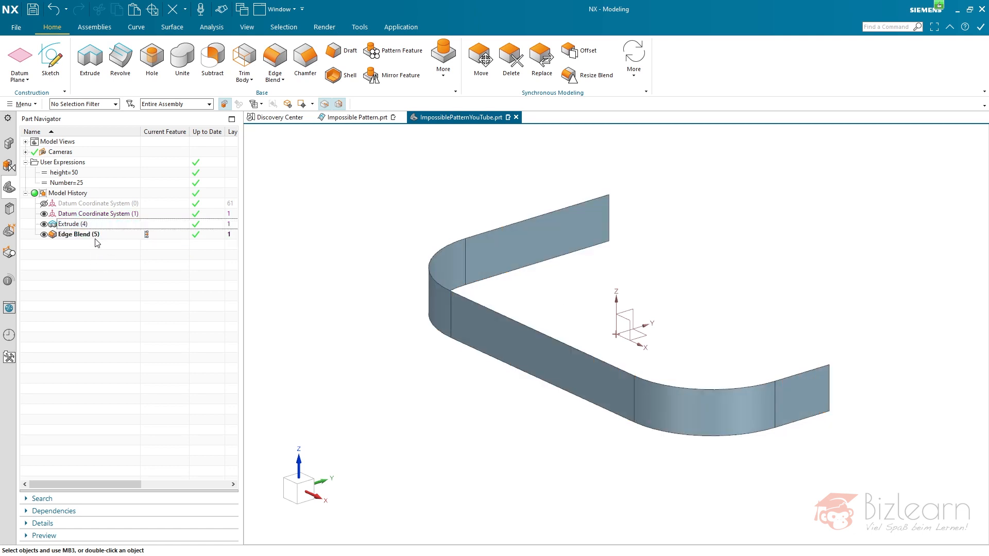
click(91, 225)
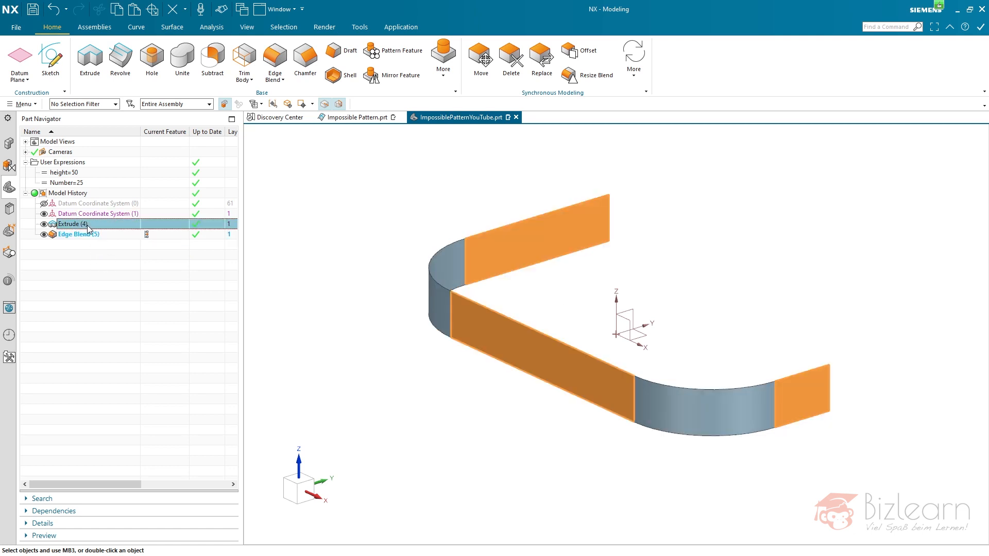
click(106, 266)
right_drag(393, 213, 342, 238)
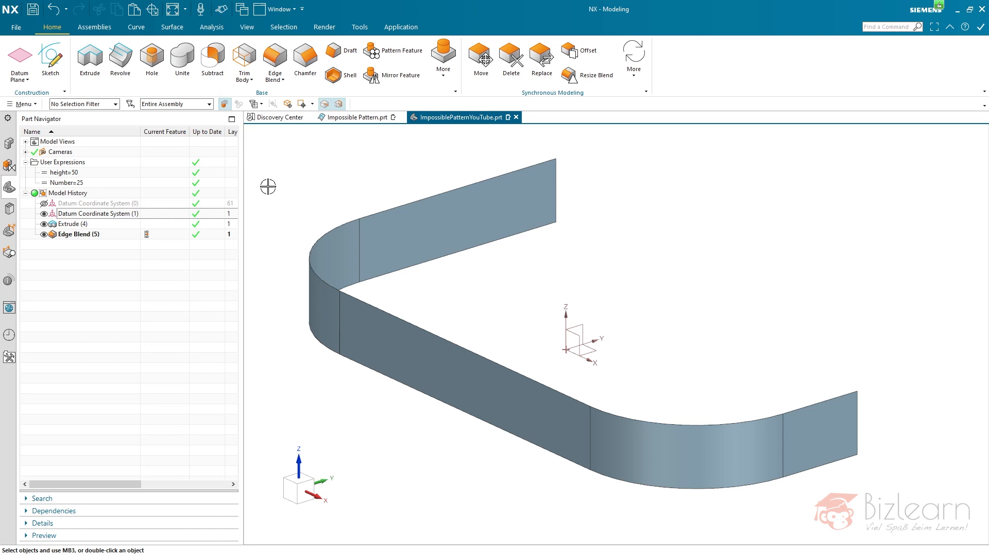
- Create intersection curves between all body faces of the blended sheet and the XY plane of Datum Coordinate System (1)
click(140, 28)
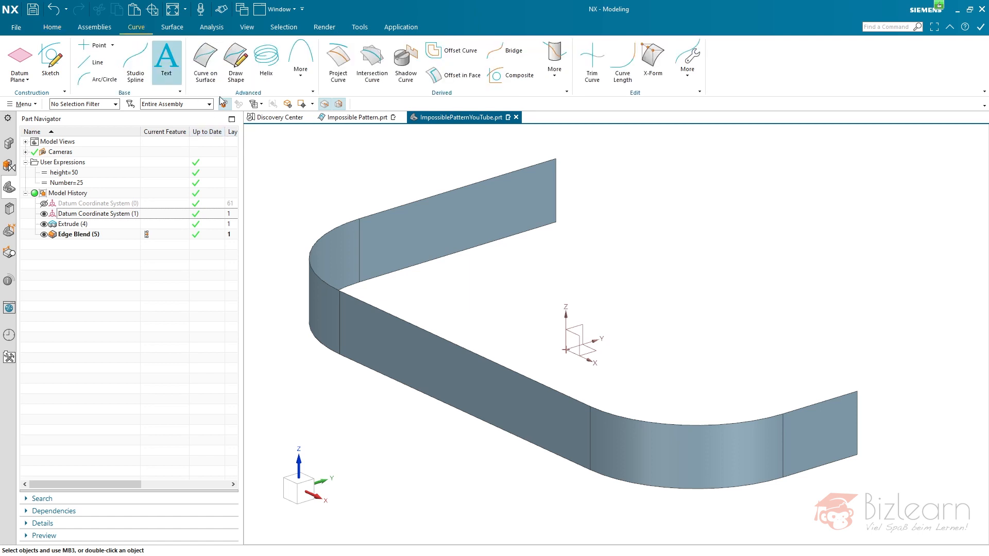
click(372, 61)
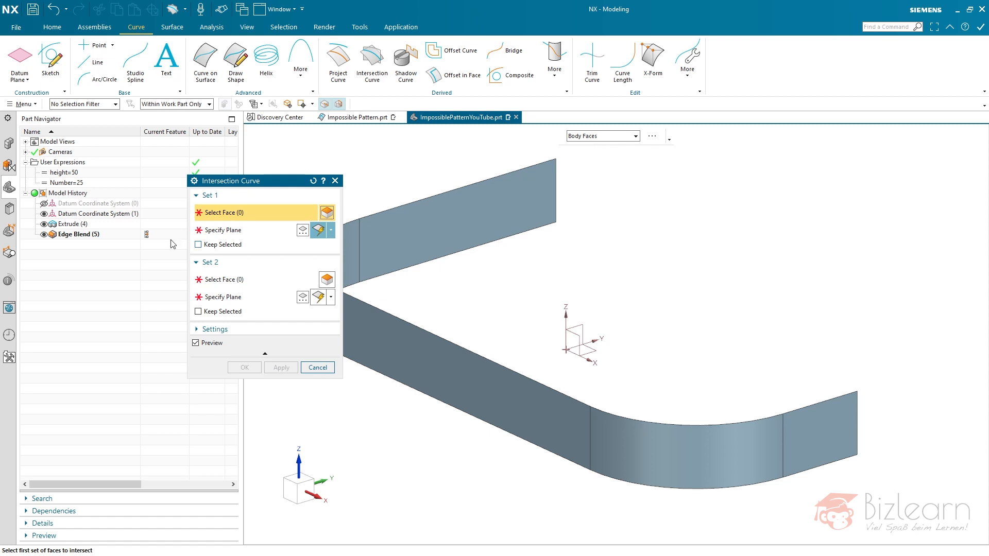
click(70, 225)
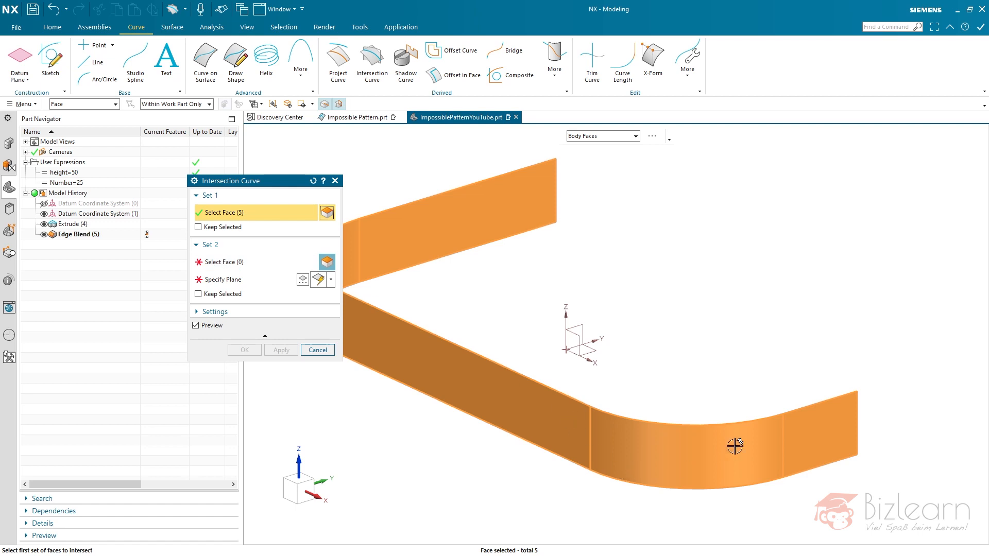
right_click(485, 370)
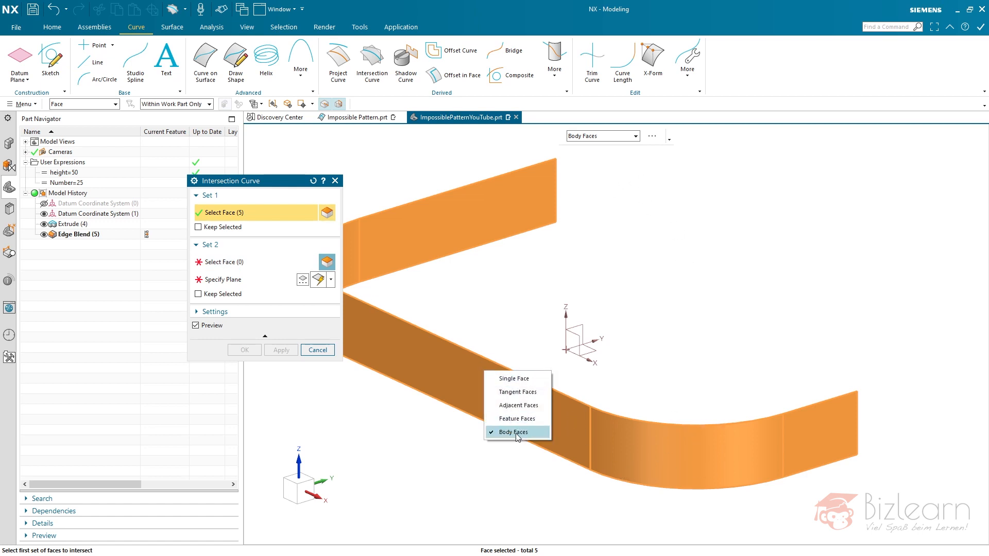
click(241, 267)
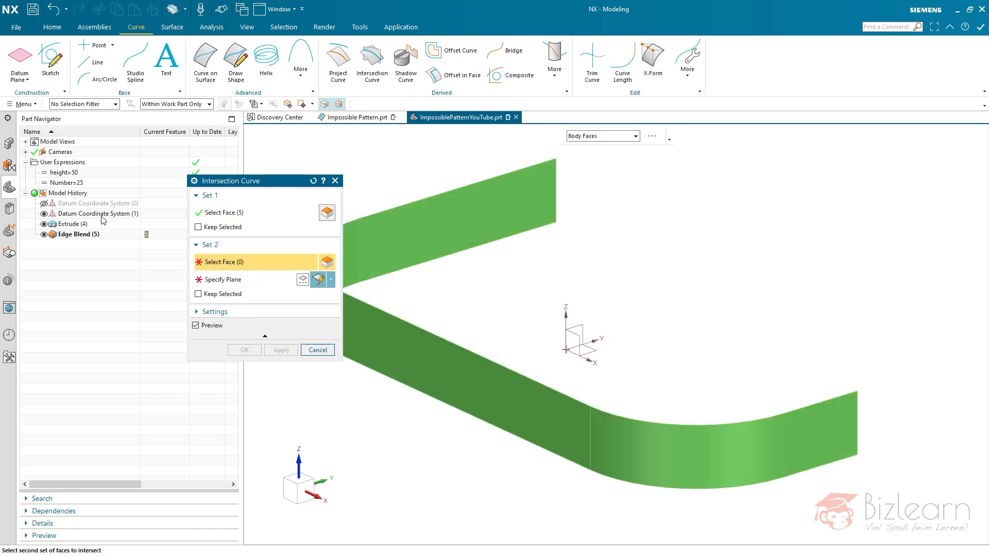
click(588, 351)
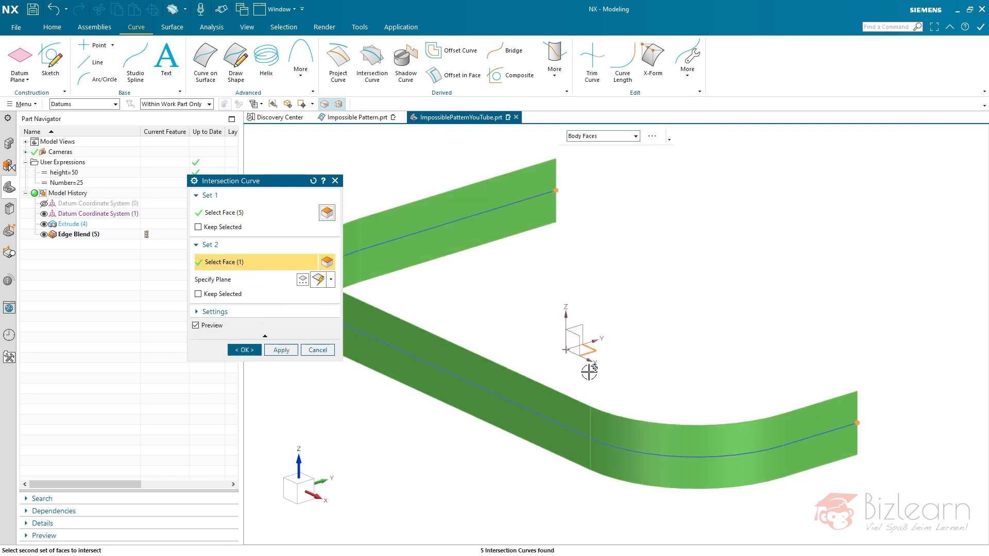
scroll(705, 325, up, 2)
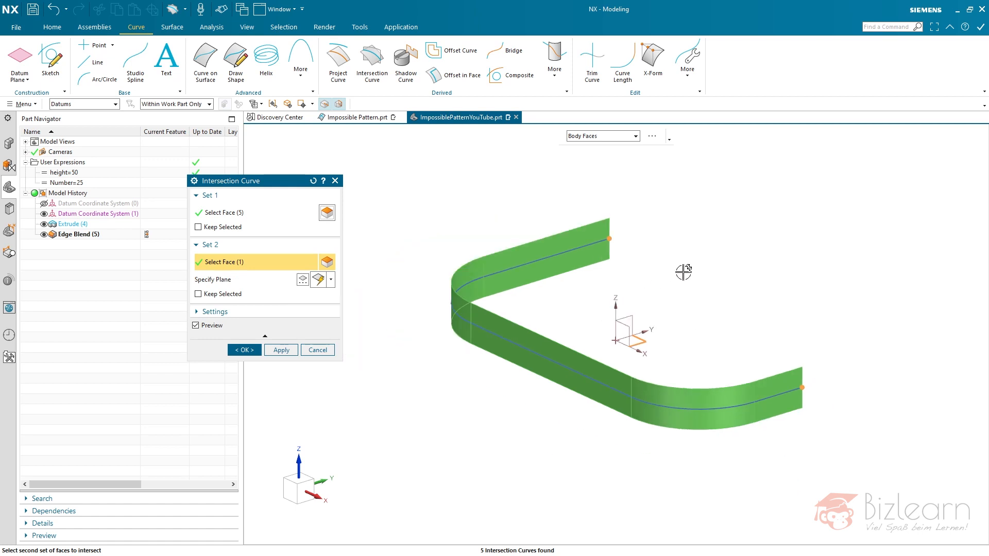
middle_click(694, 223)
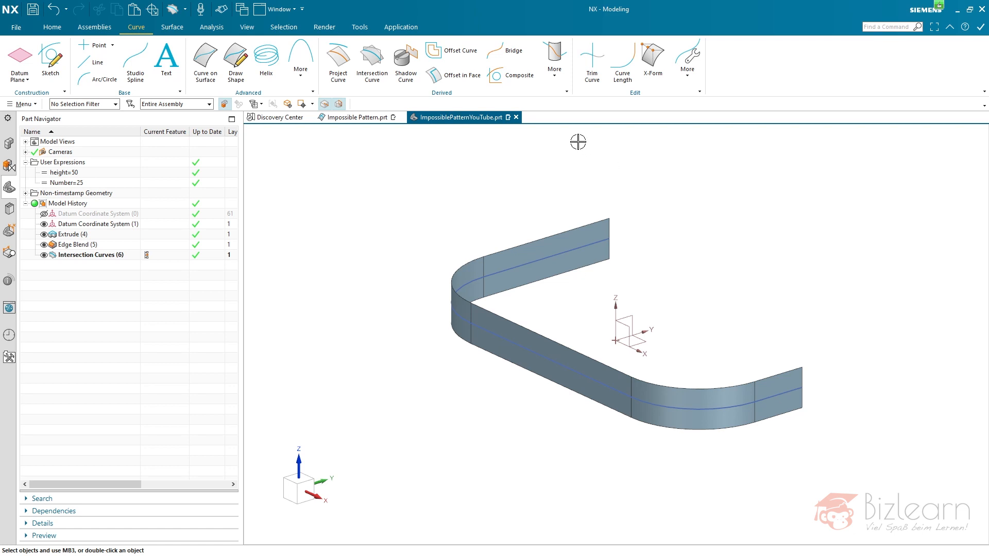
- Create an associative composite curve from the intersection curves, with Join Curves set to General
click(526, 77)
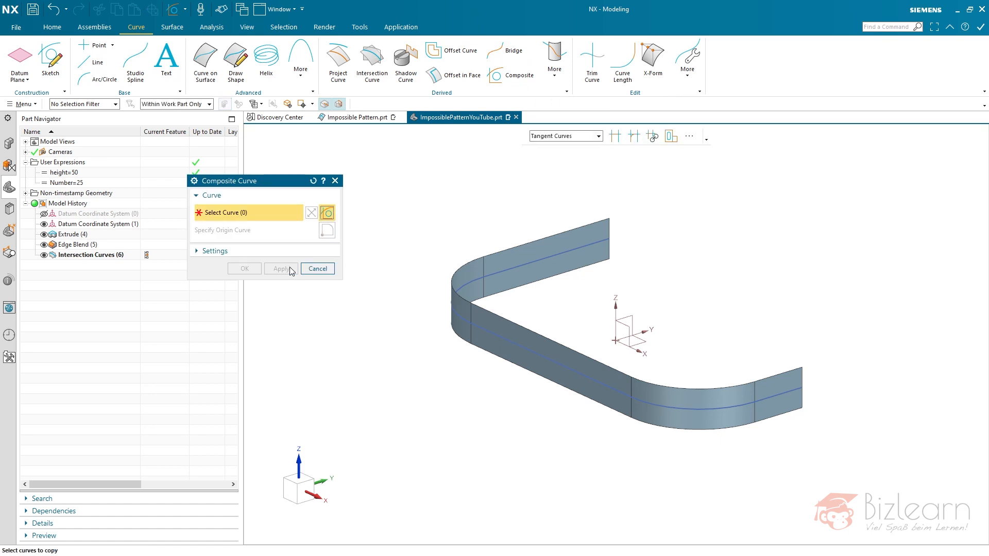
click(75, 255)
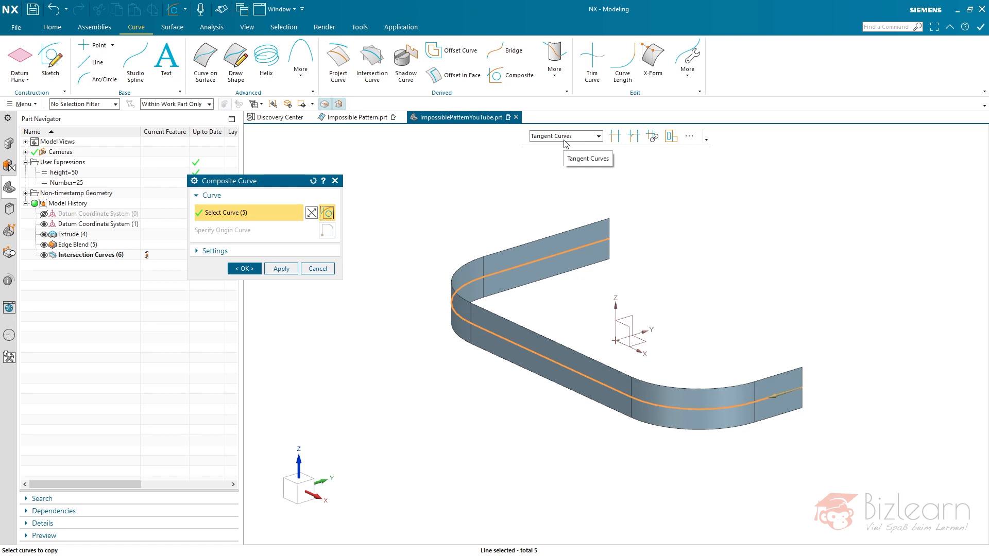
right_click(590, 243)
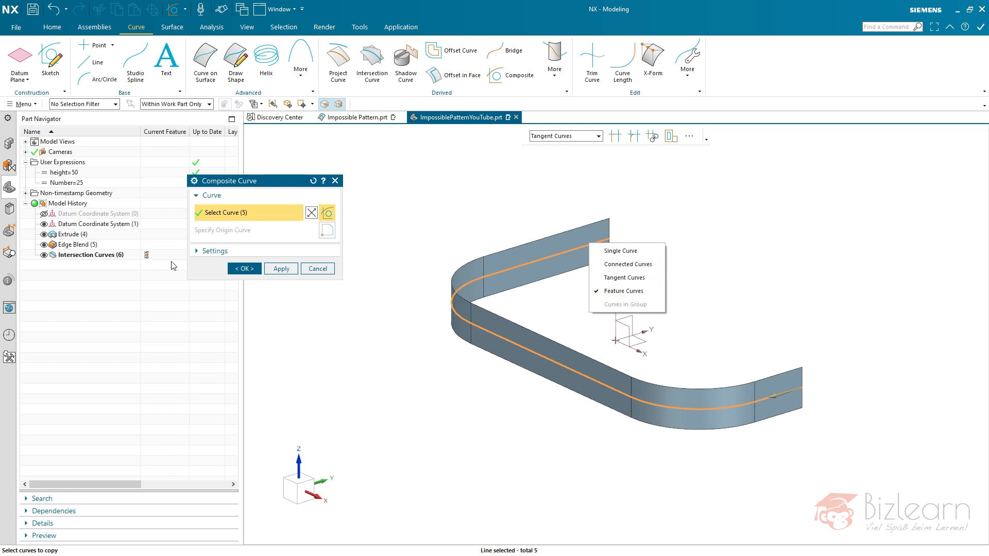
click(214, 251)
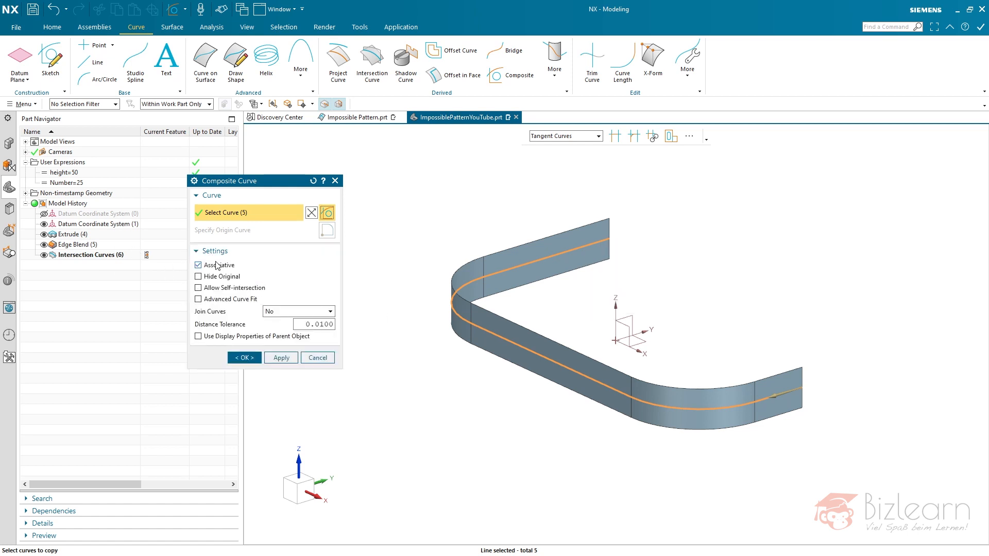
click(269, 312)
click(285, 343)
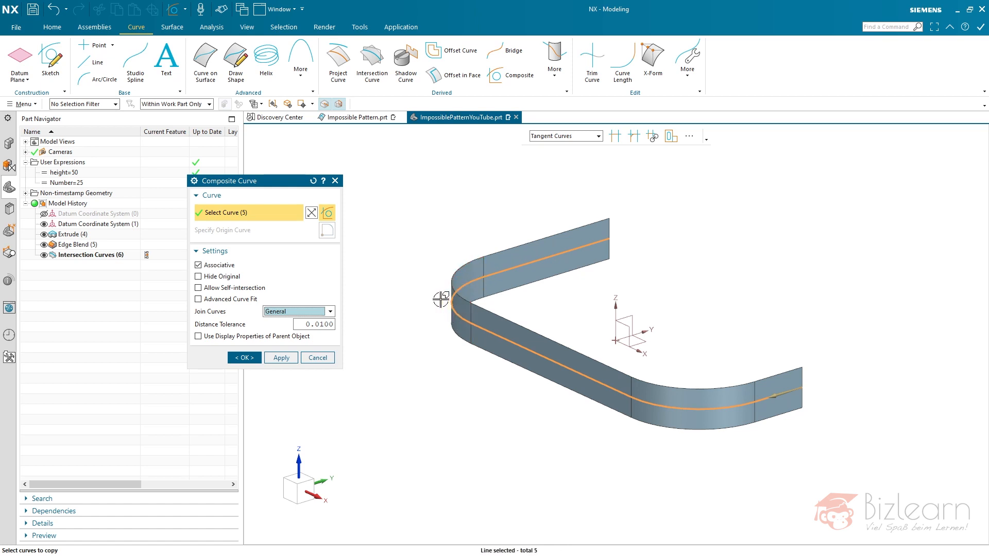
middle_click(416, 284)
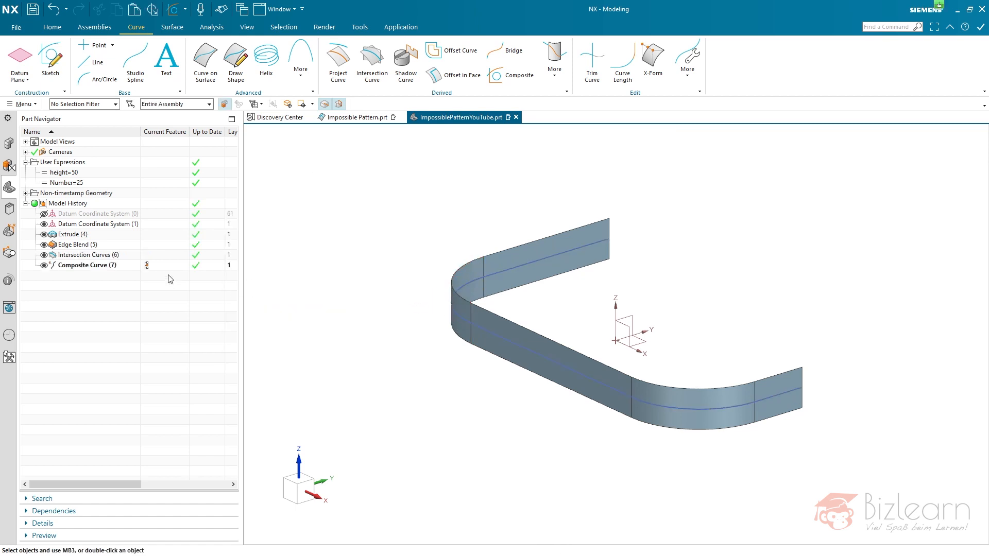
- Check the dependencies of the composite curve and Extrude (4), and hide the intersection curves
click(114, 266)
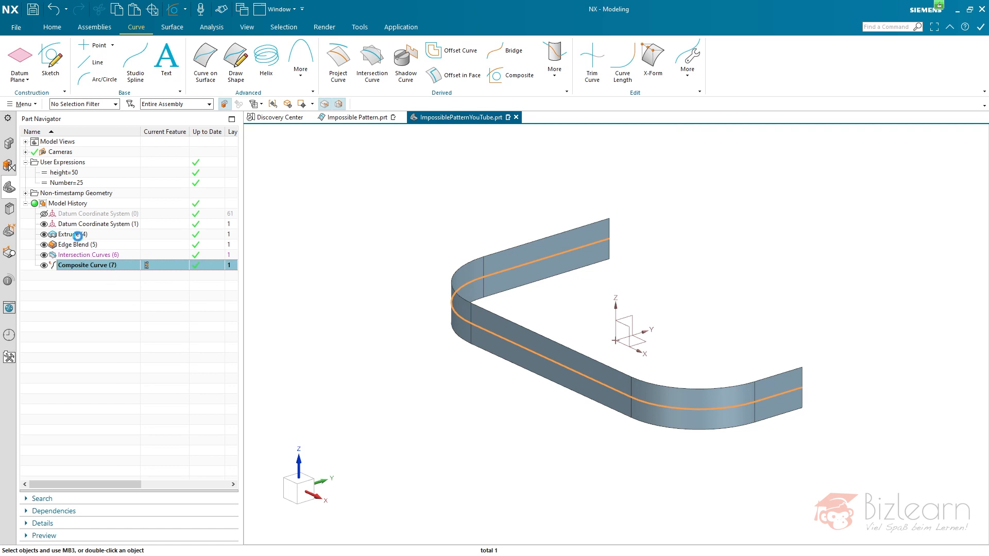
click(78, 236)
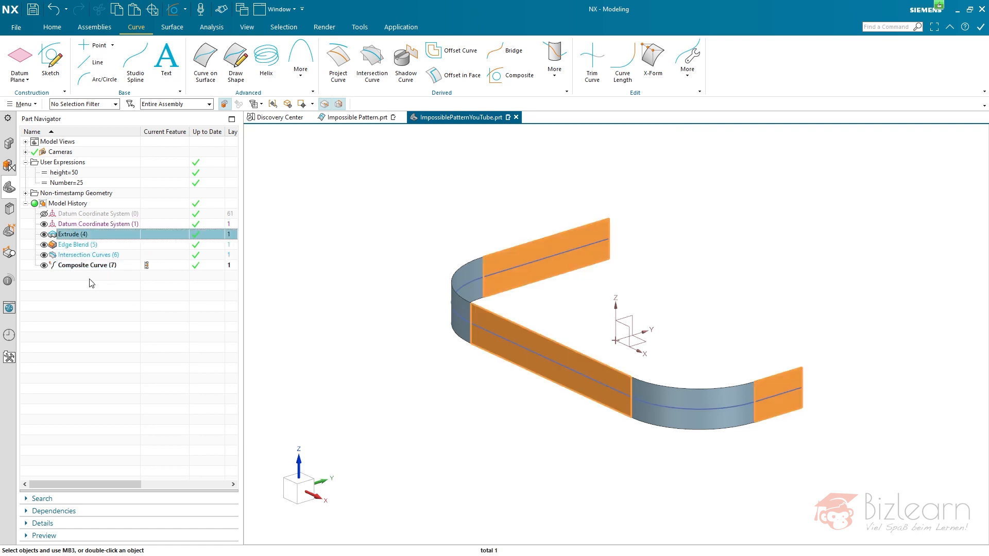
click(44, 255)
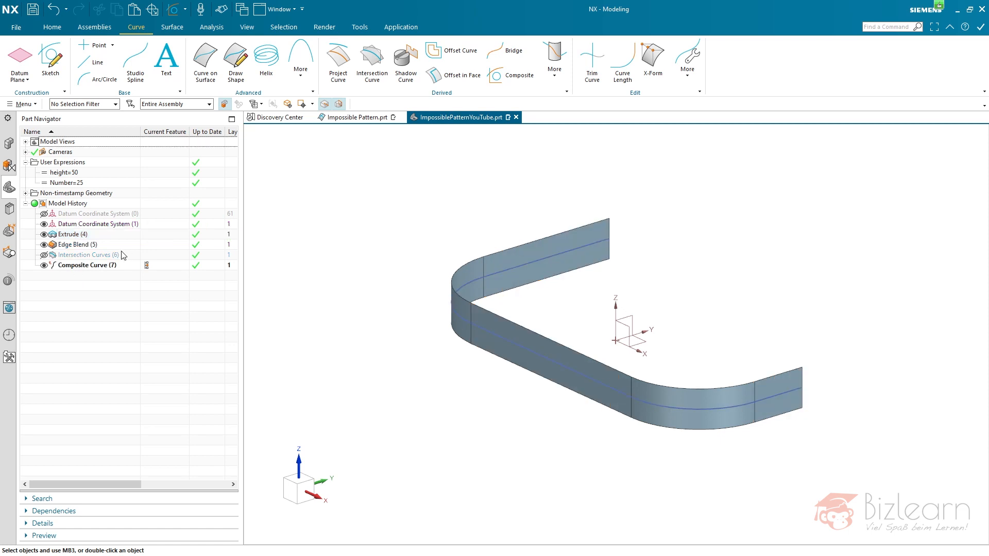
- Copy Extrude (4) and make its internal sketch external
click(82, 238)
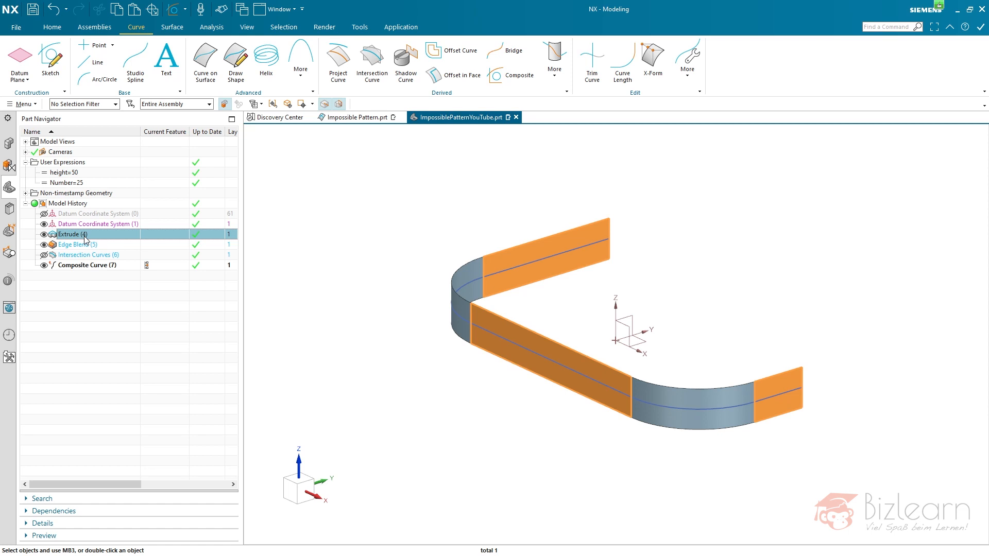
right_click(79, 238)
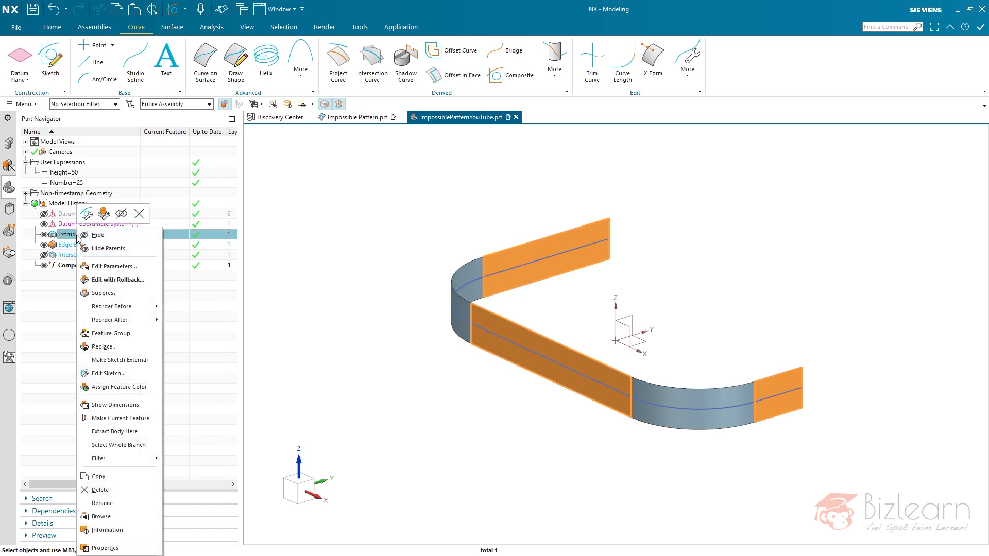
click(116, 357)
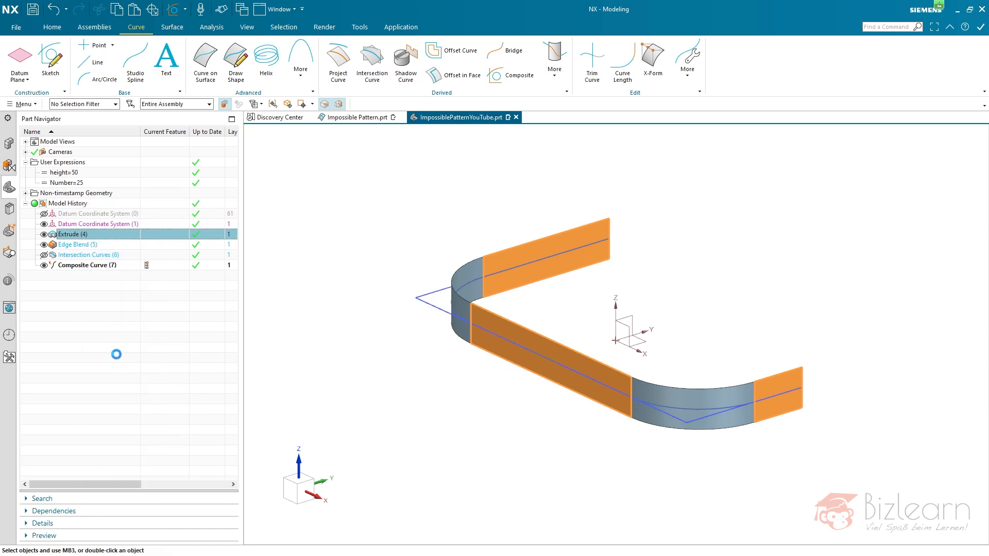
- Try pasting the copied extrude with the composite curve as its new section, keeping the original extrusion direction
click(107, 327)
key(ctrl+v)
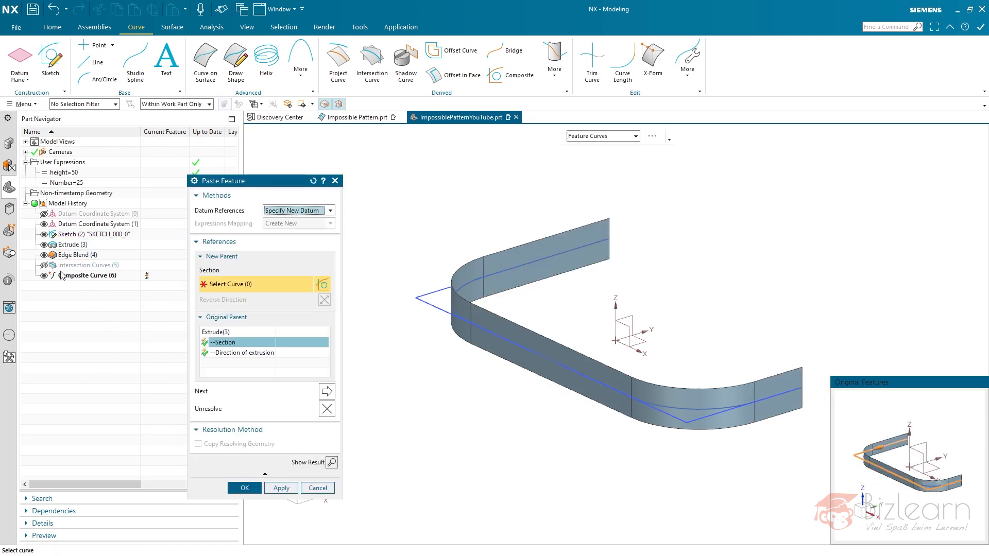
click(88, 276)
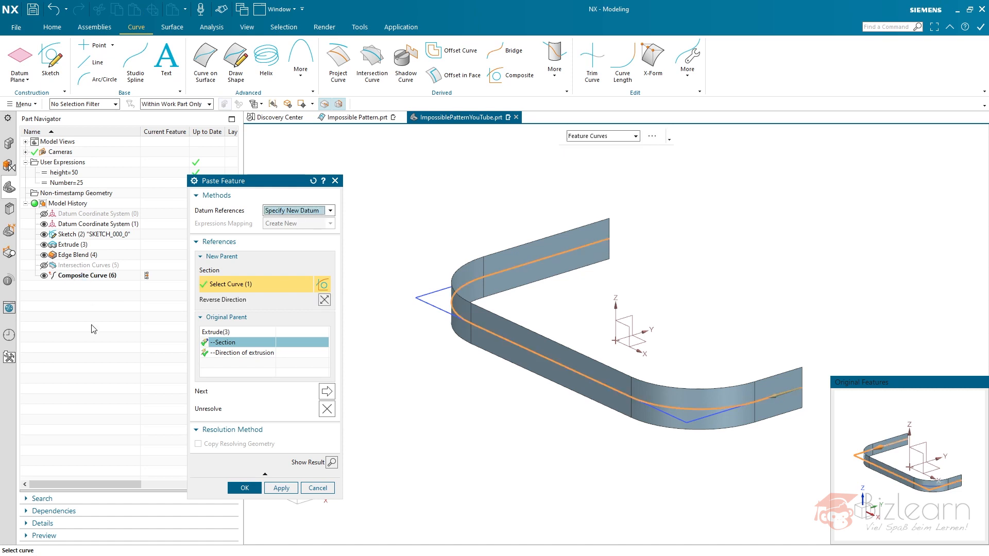
middle_click(125, 362)
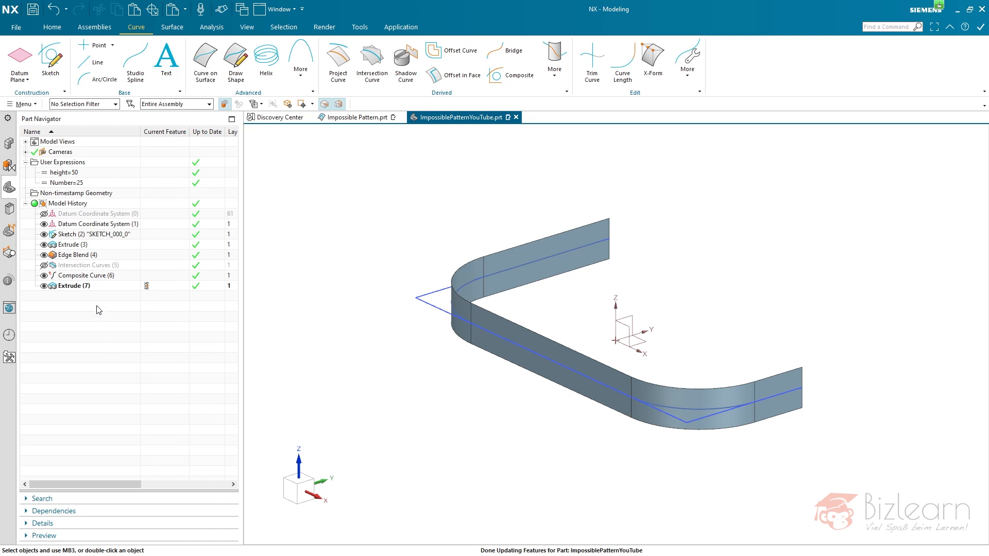
- Check which features depend on the external sketch and undo the pasted extrude
click(81, 246)
right_click(80, 246)
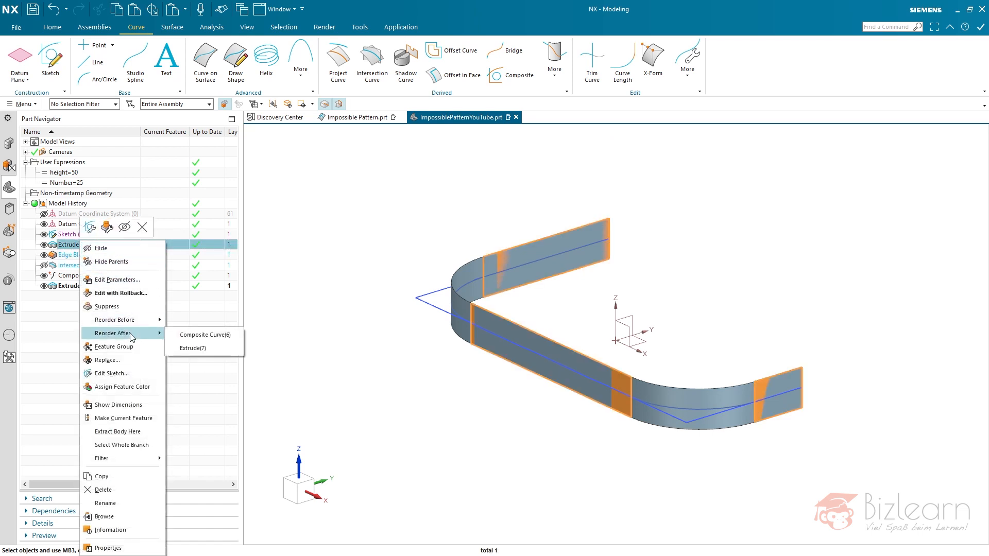
click(69, 235)
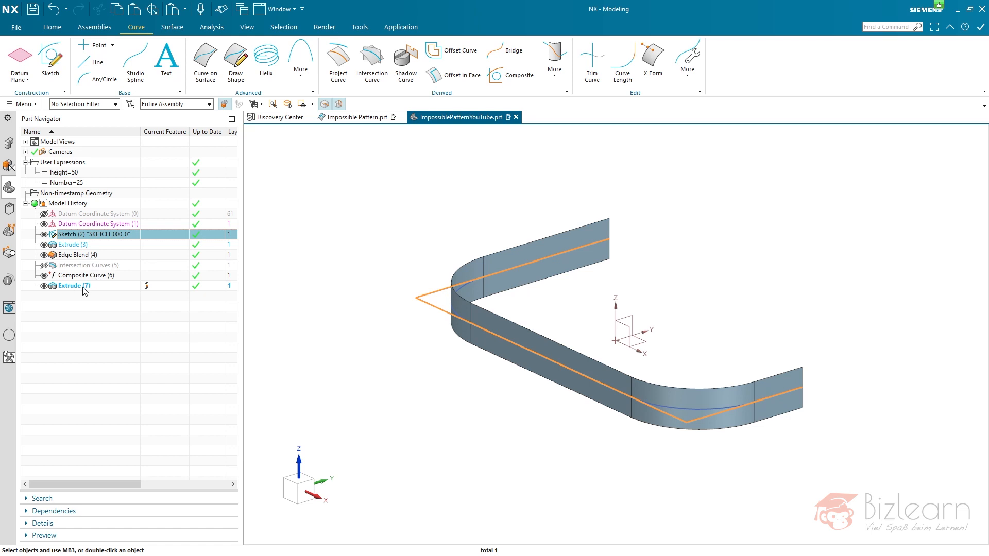
click(93, 309)
key(ctrl+z)
- Paste the extrude with the composite curve as section and the normal of Datum Coordinate System (1)'s XY plane as extrusion direction
double_click(85, 246)
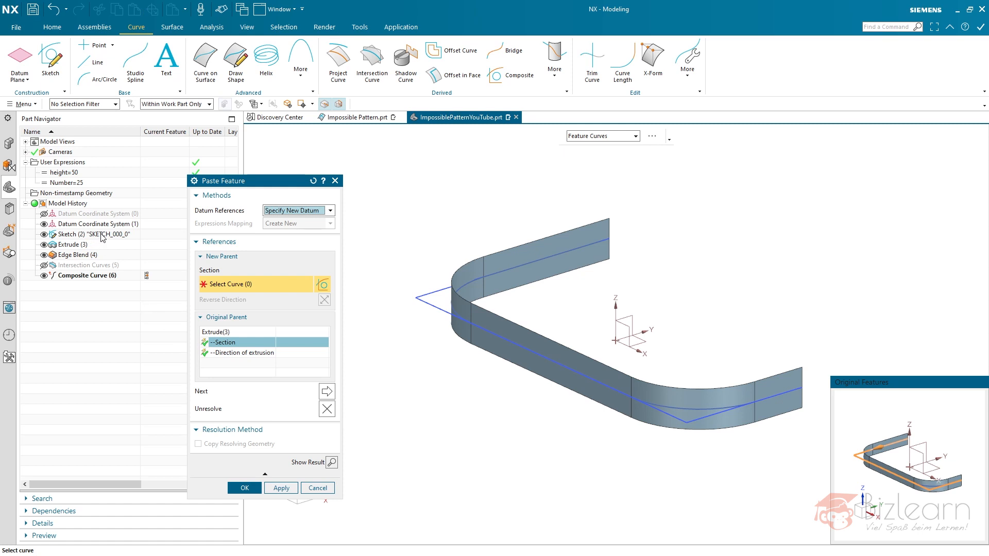
click(89, 276)
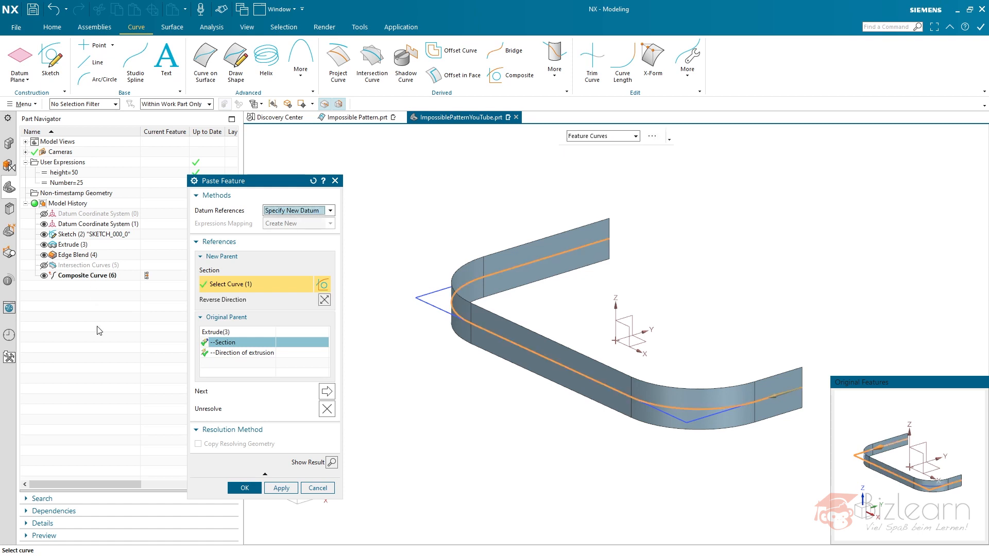
click(244, 353)
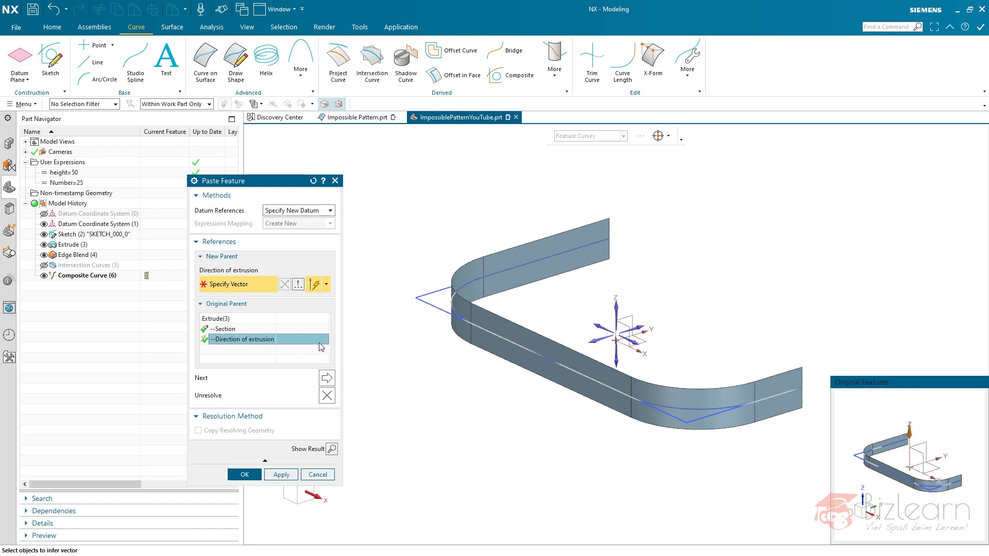
click(638, 339)
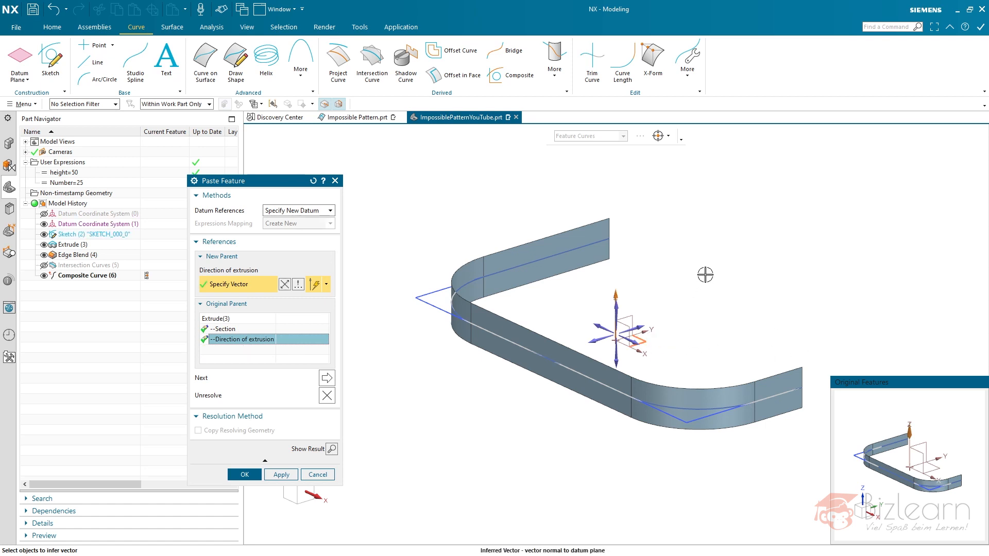
middle_click(713, 253)
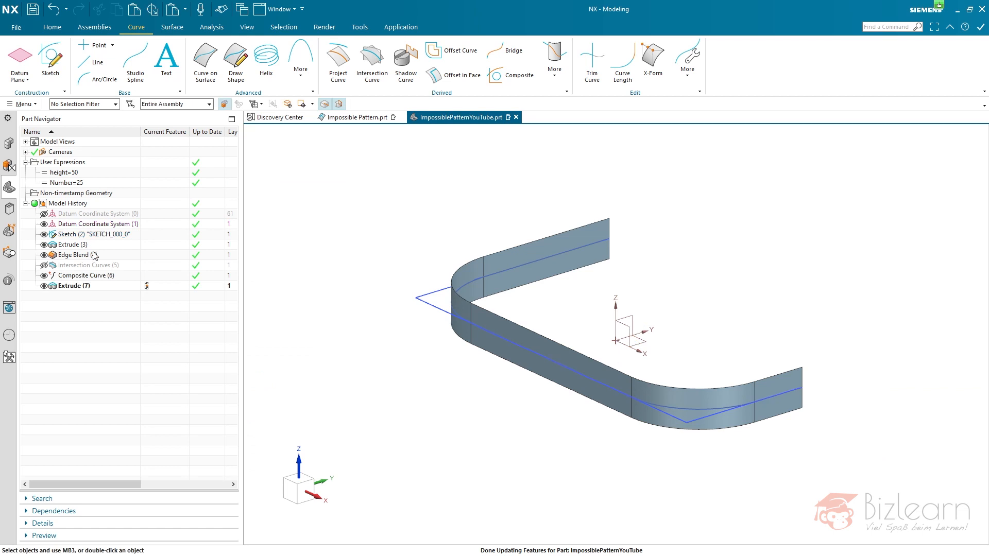
- Make the sketch internal to Extrude (3) again and check the dependencies of the sketch and the pasted extrude
click(81, 234)
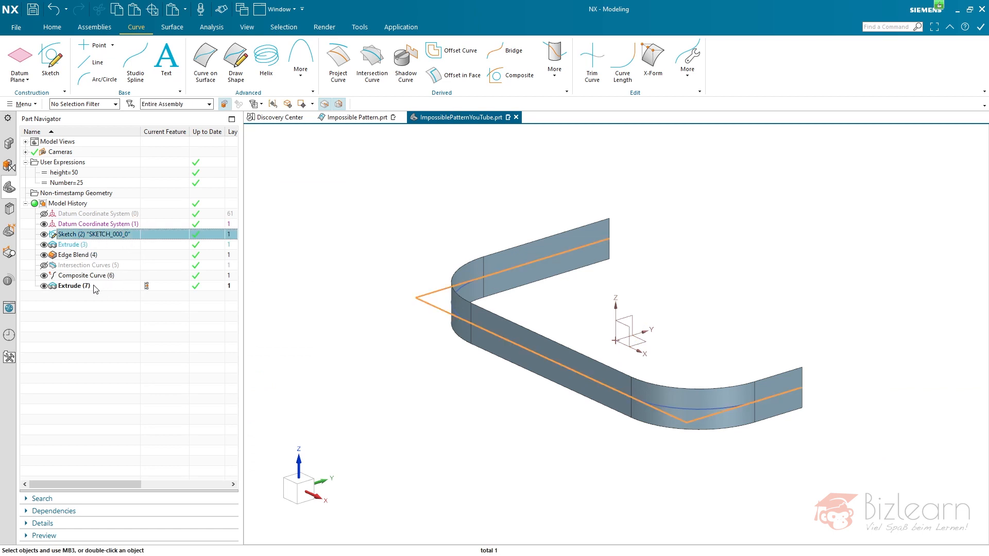
click(76, 247)
right_click(76, 247)
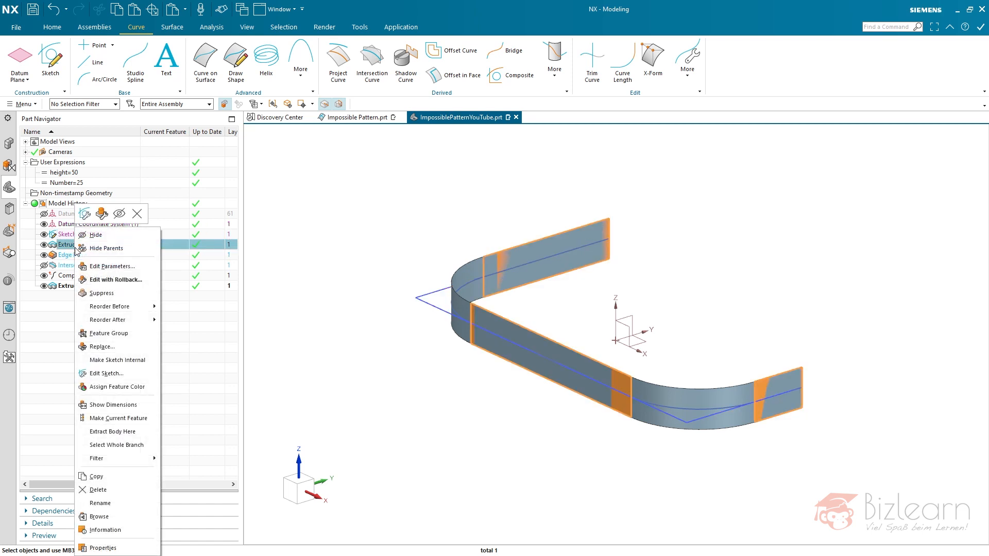
click(135, 362)
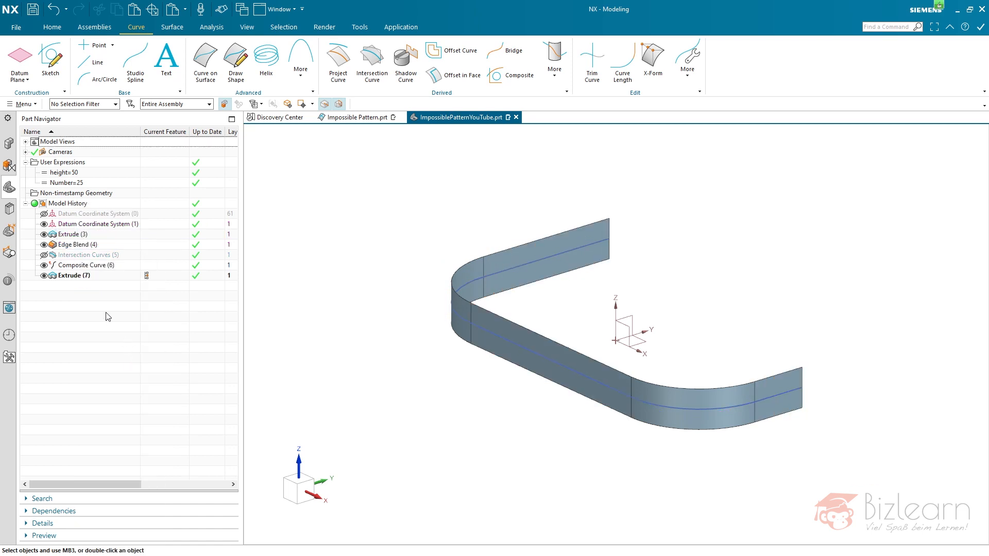
click(87, 277)
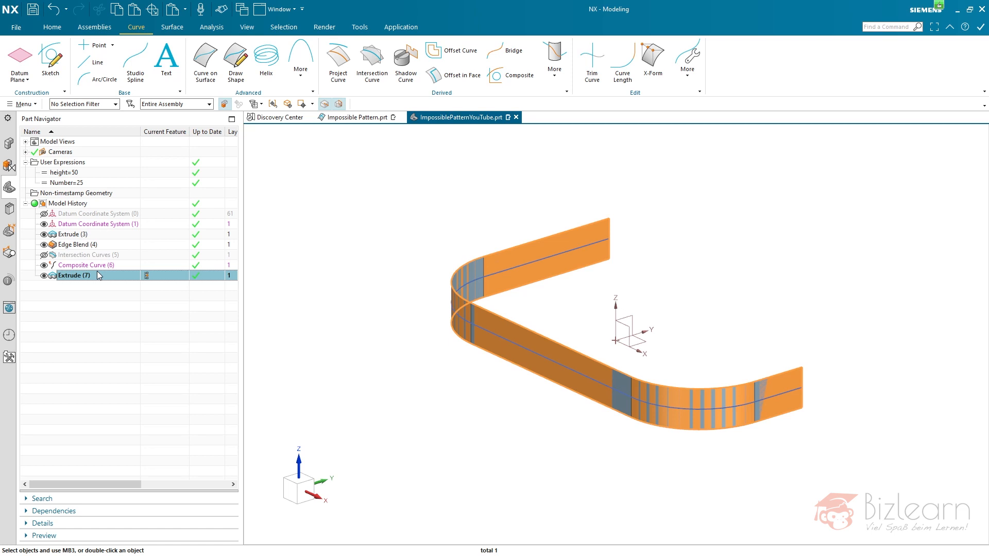
click(97, 288)
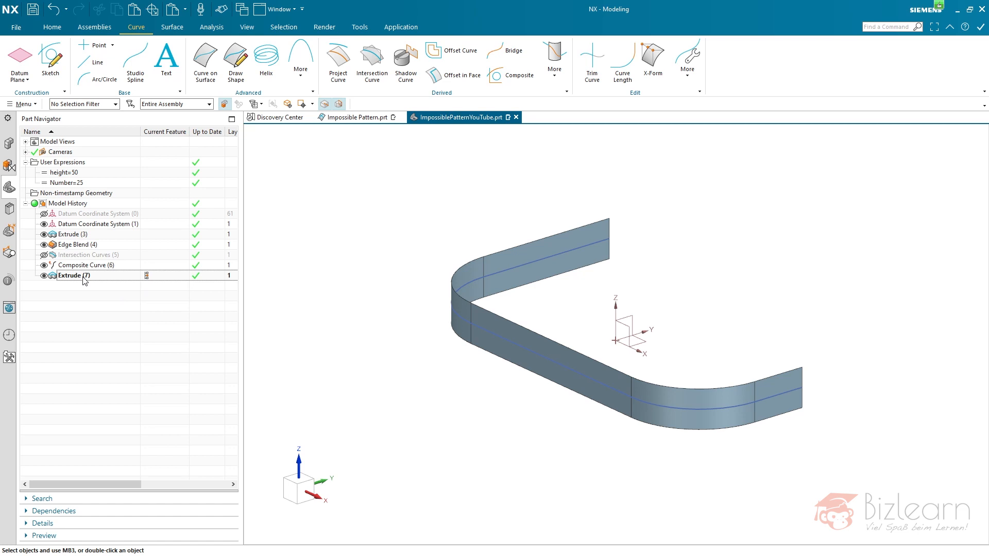
- Hide the original Extrude (3) sheet and reverse the direction of Composite Curve (6)
click(44, 235)
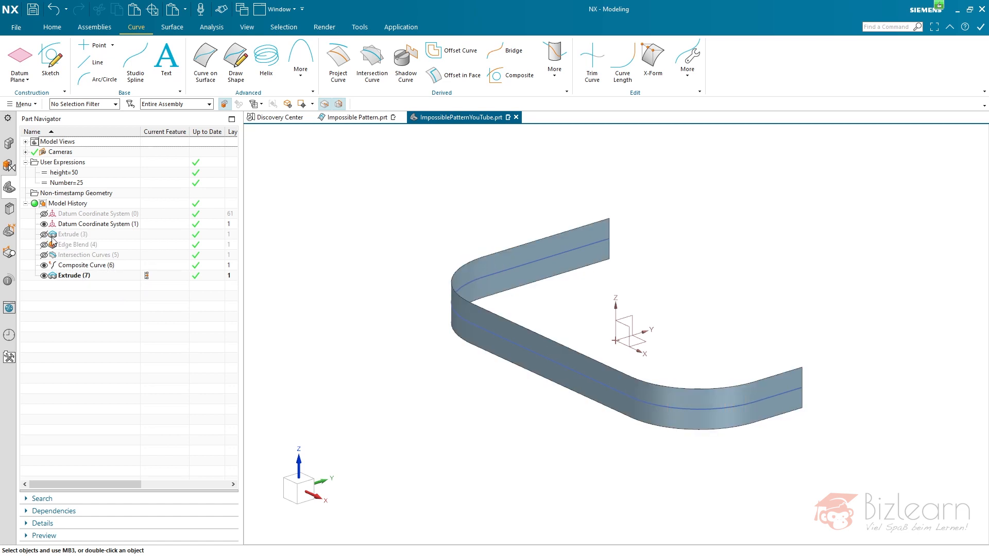
mouse_move(437, 310)
middle_down()
mouse_move(530, 309)
mouse_move(530, 287)
mouse_move(527, 300)
middle_up()
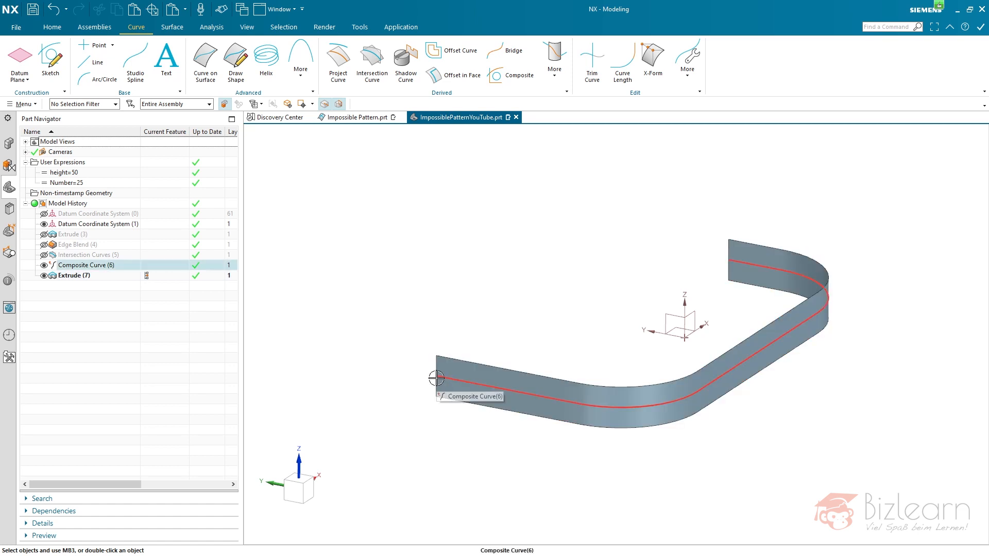
double_click(92, 266)
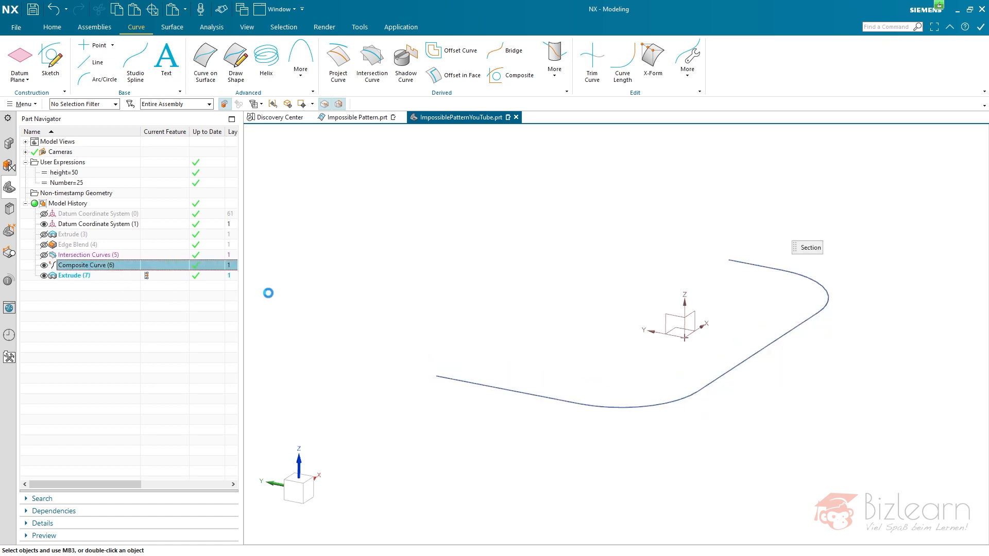
double_click(756, 266)
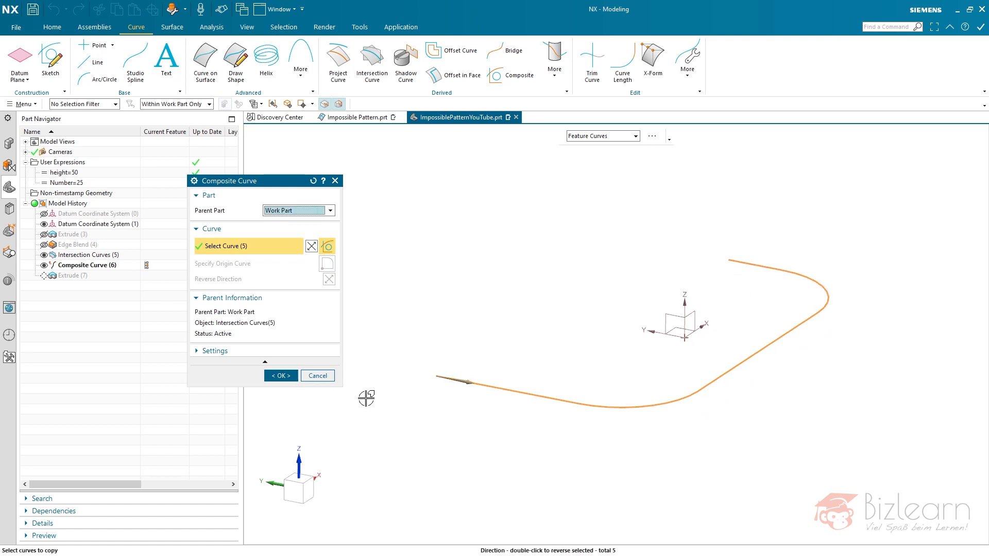
middle_click(447, 330)
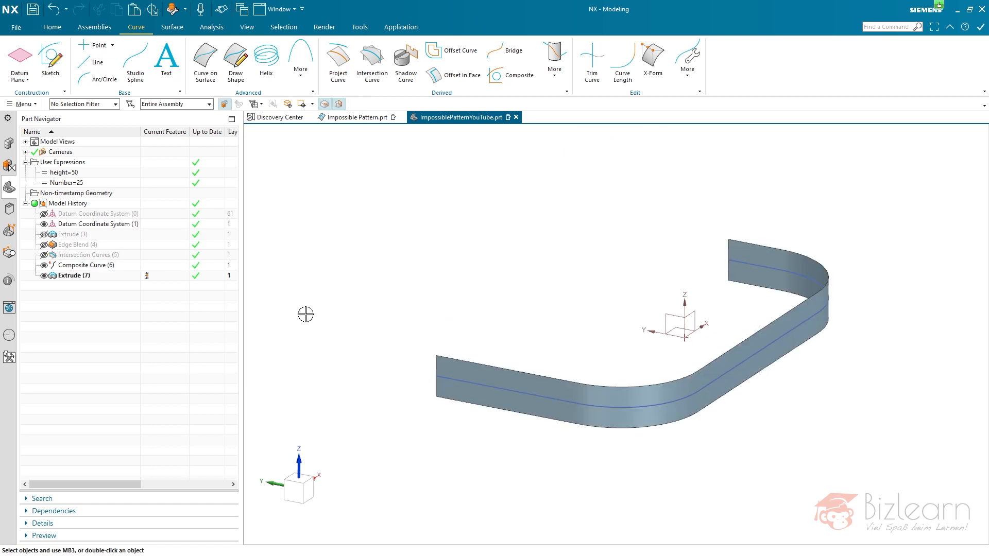
- Create an associative point on Composite Curve (6) at 0% arc length from the start of the curve
click(90, 45)
click(320, 201)
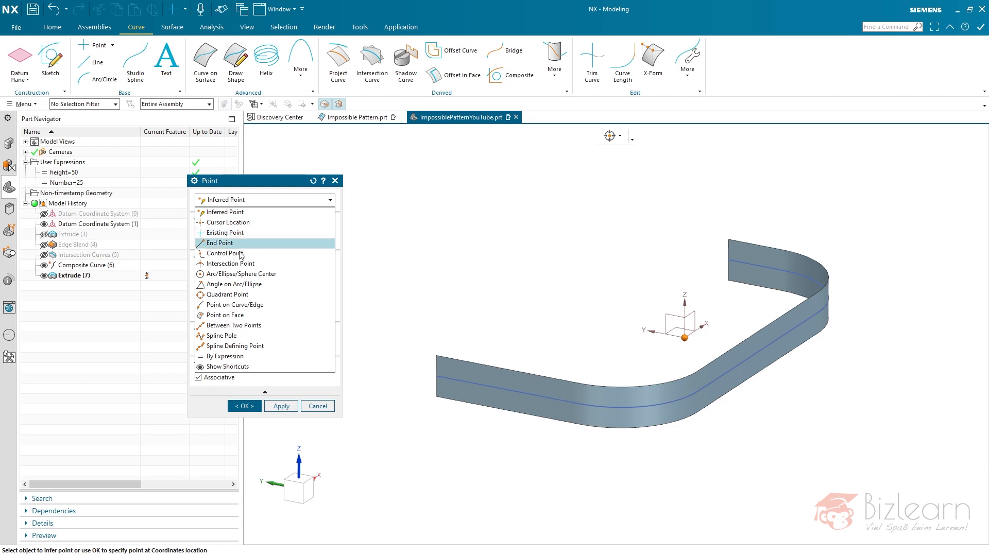
click(247, 306)
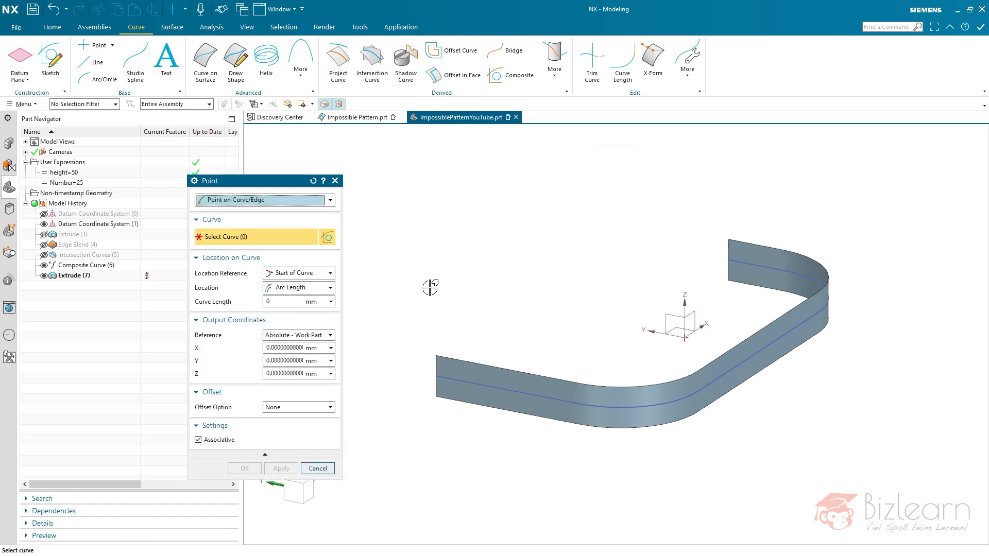
click(84, 265)
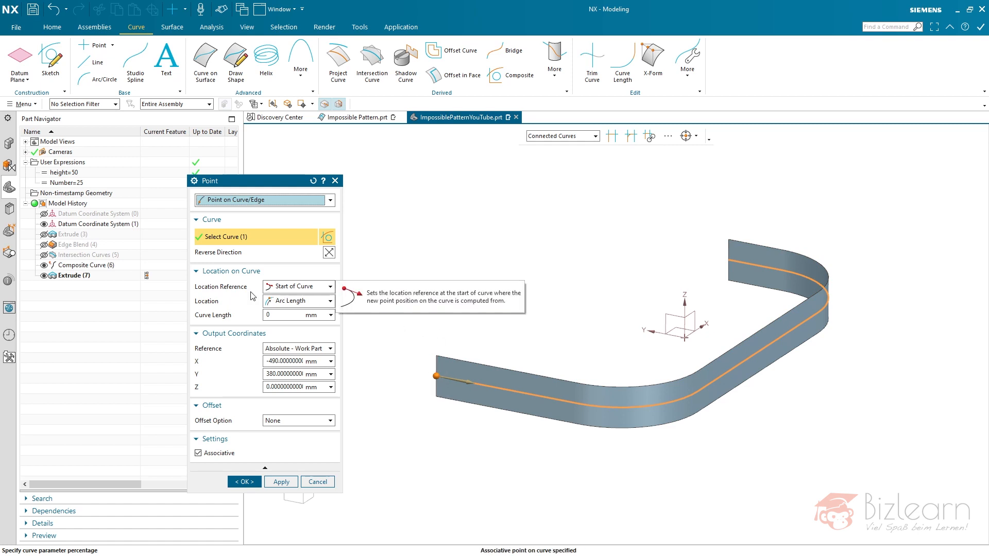
click(292, 287)
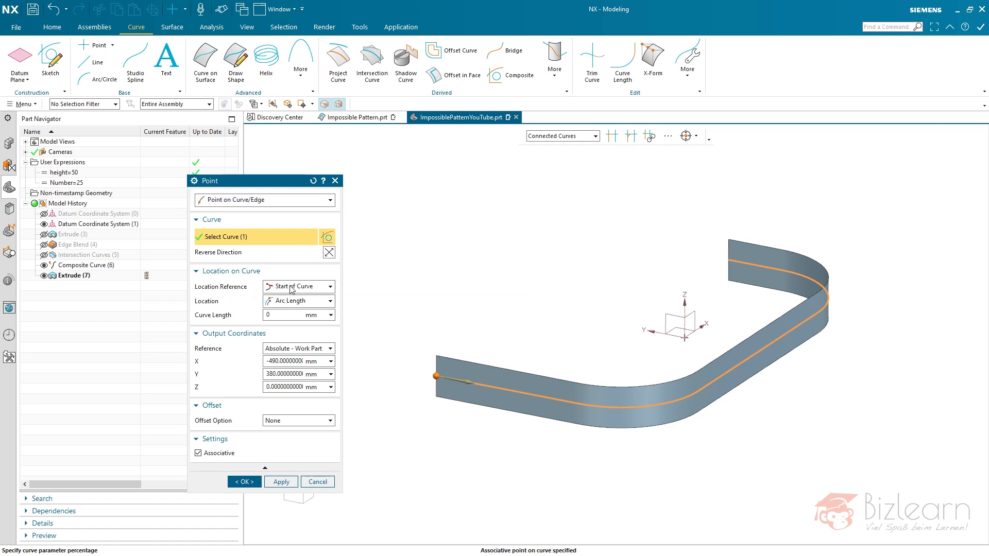
click(291, 289)
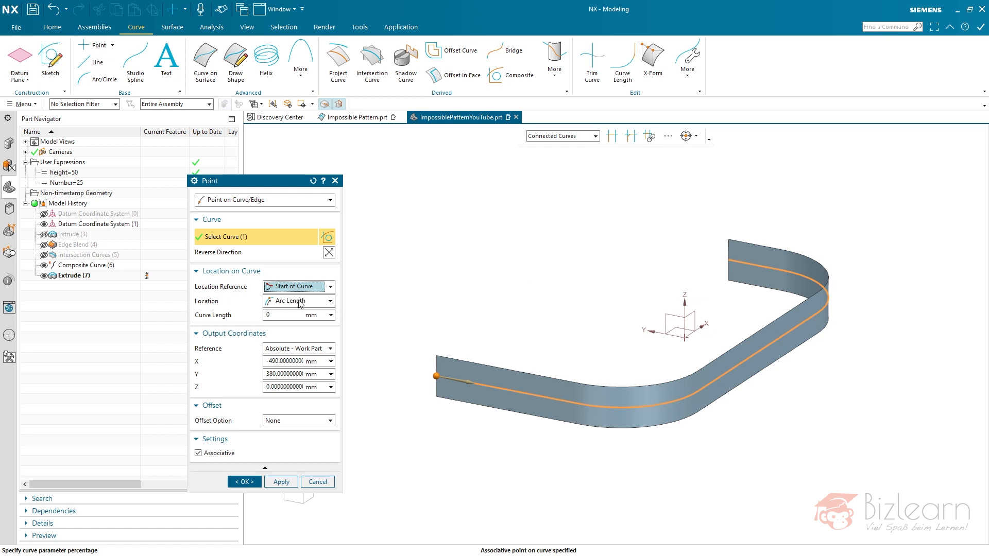
click(298, 303)
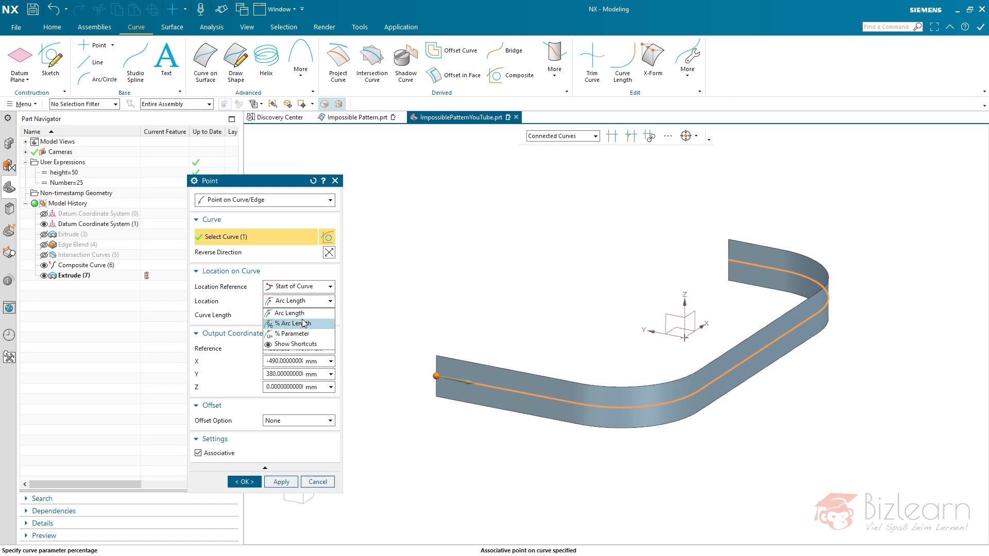
click(297, 323)
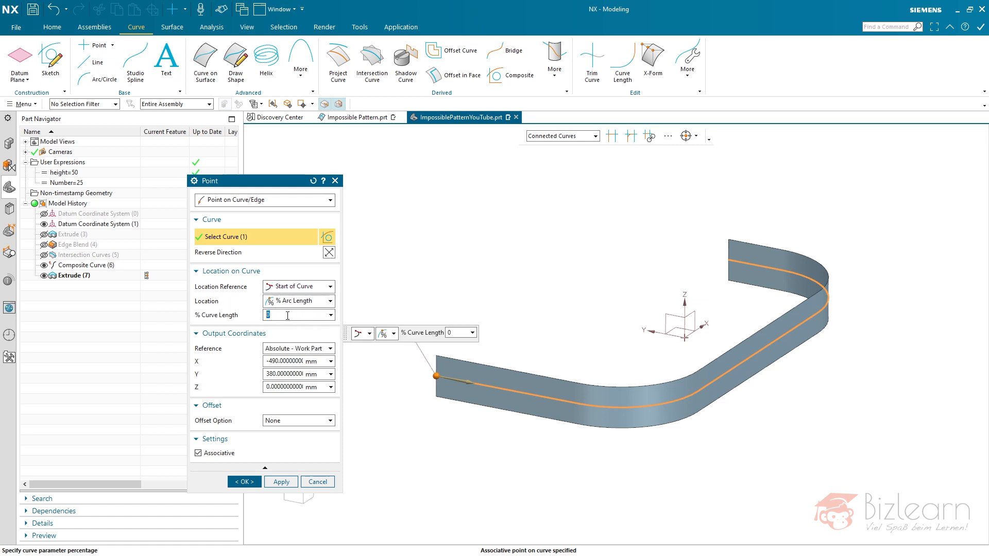
text(100)
key(Return)
text(0)
key(Return)
middle_click(430, 267)
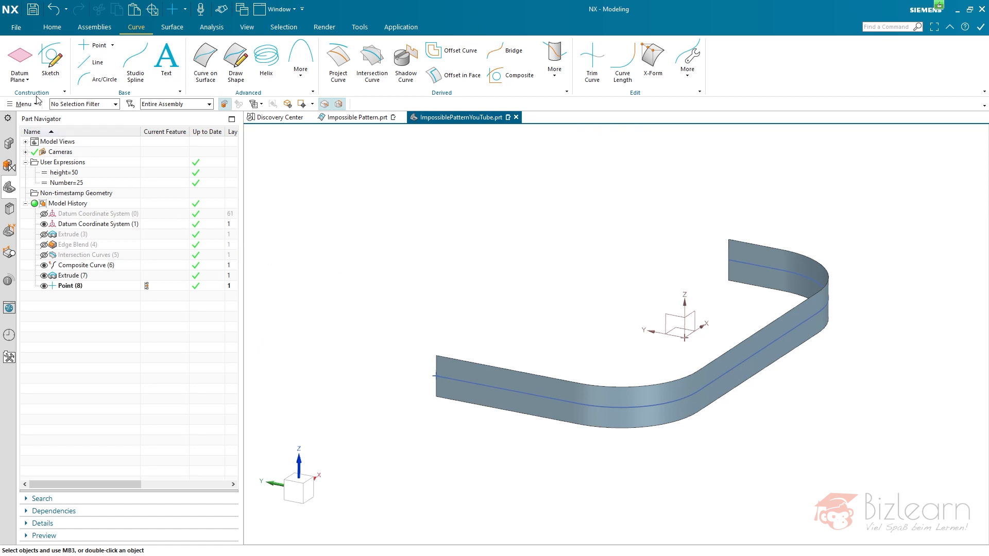
- Set up a datum axis by Point and Direction that passes through Point (8)
click(24, 77)
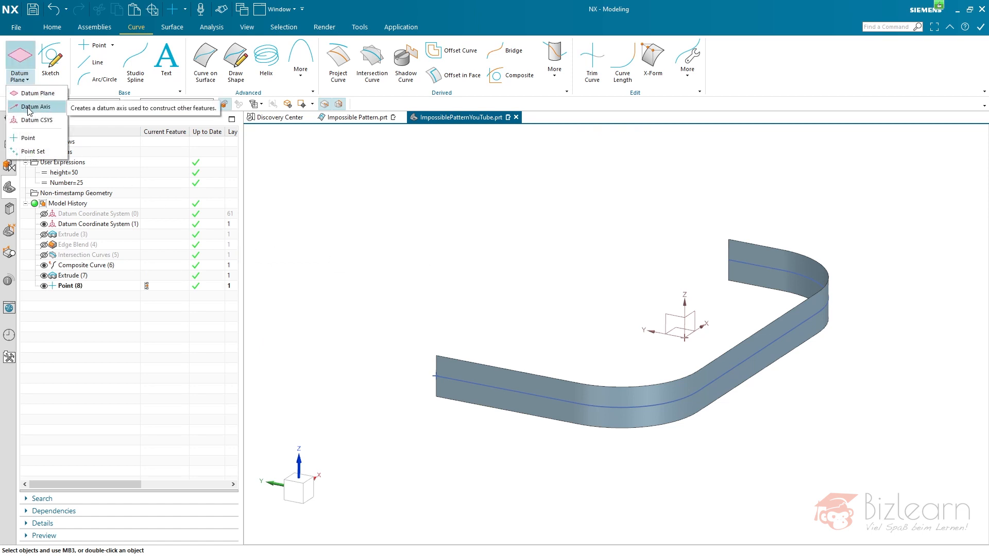
click(32, 106)
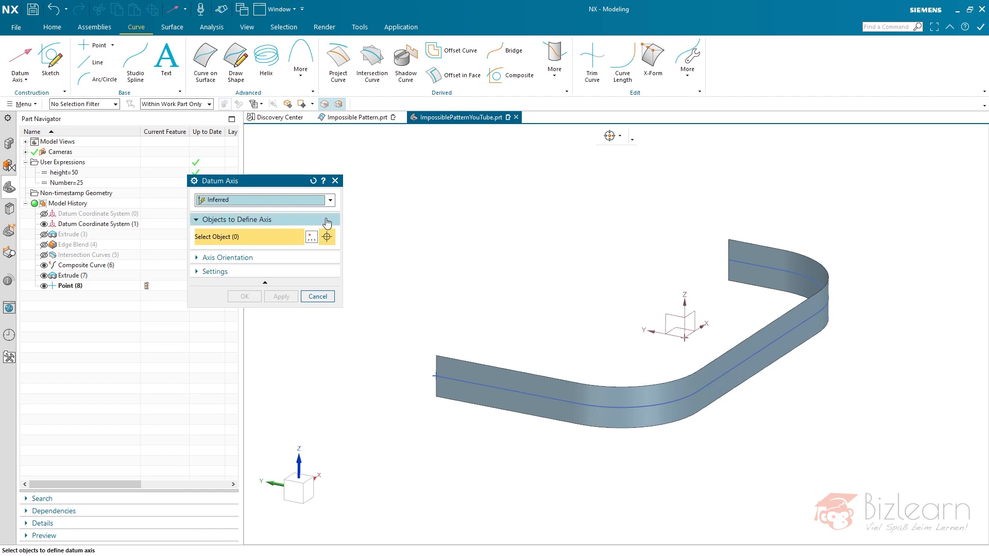
click(280, 200)
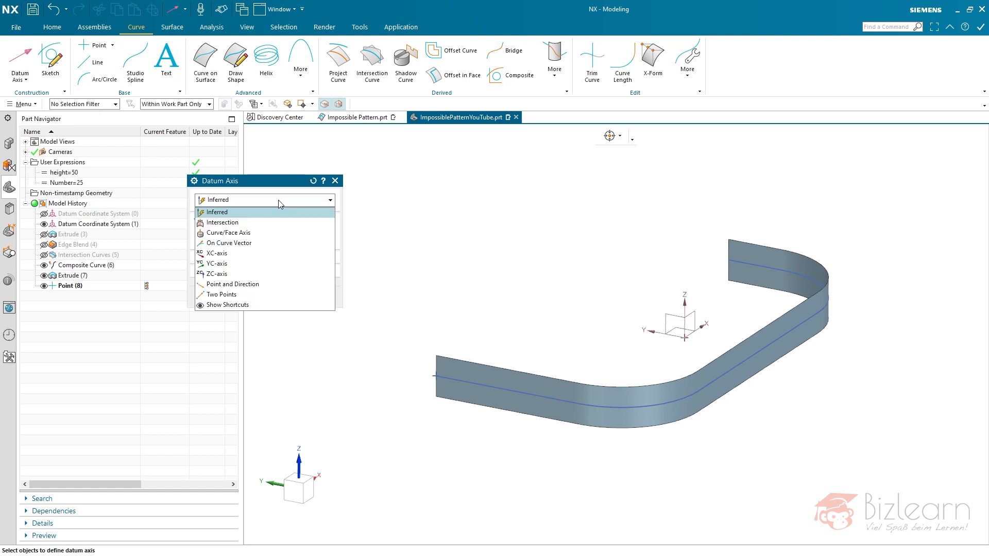
click(248, 243)
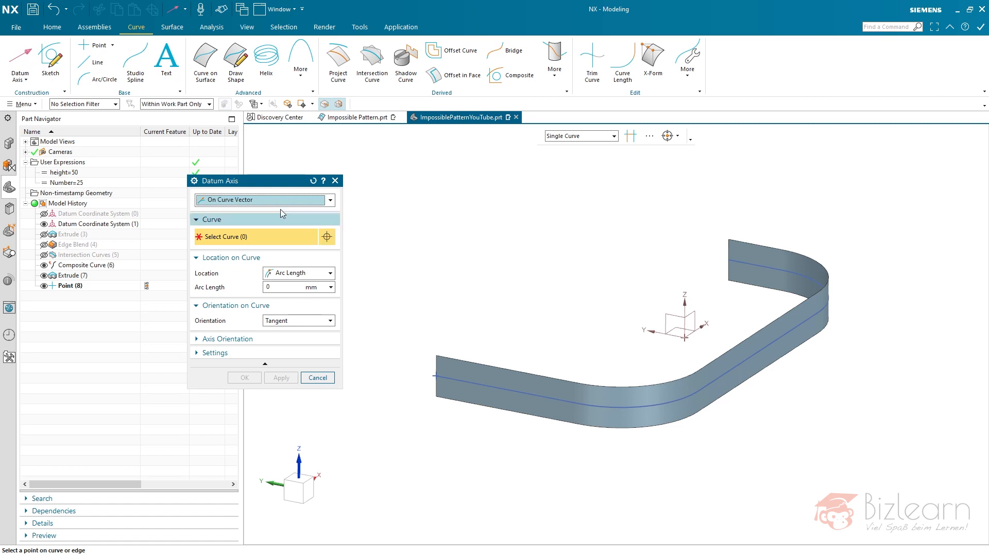
click(268, 200)
click(268, 285)
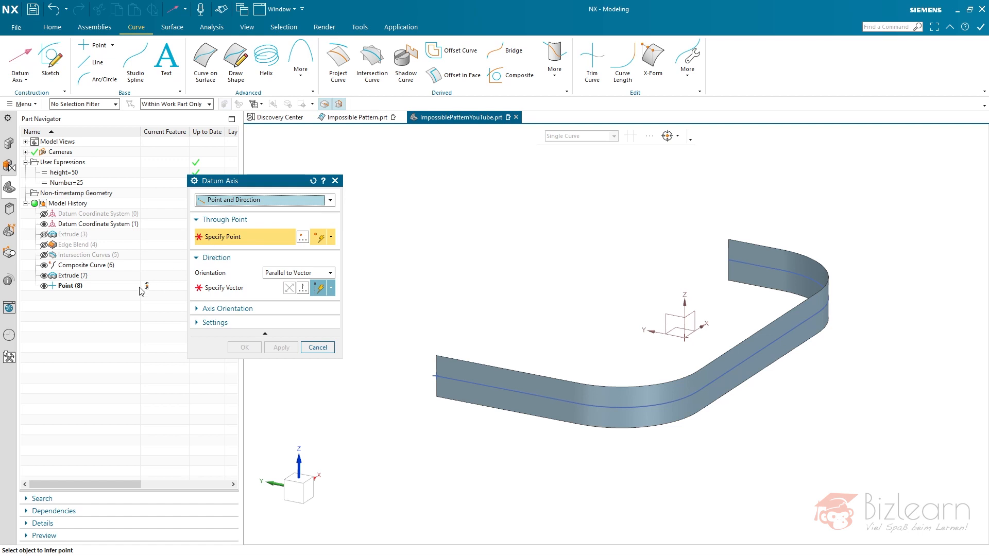
click(72, 287)
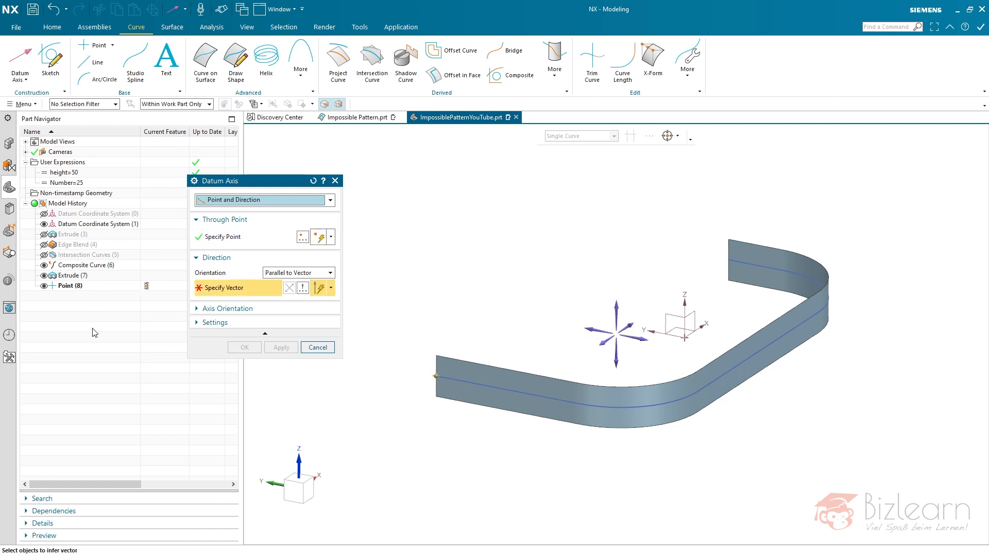
- Orient the datum axis parallel to the tangent of the Composite Curve (6) spline and create it
click(96, 266)
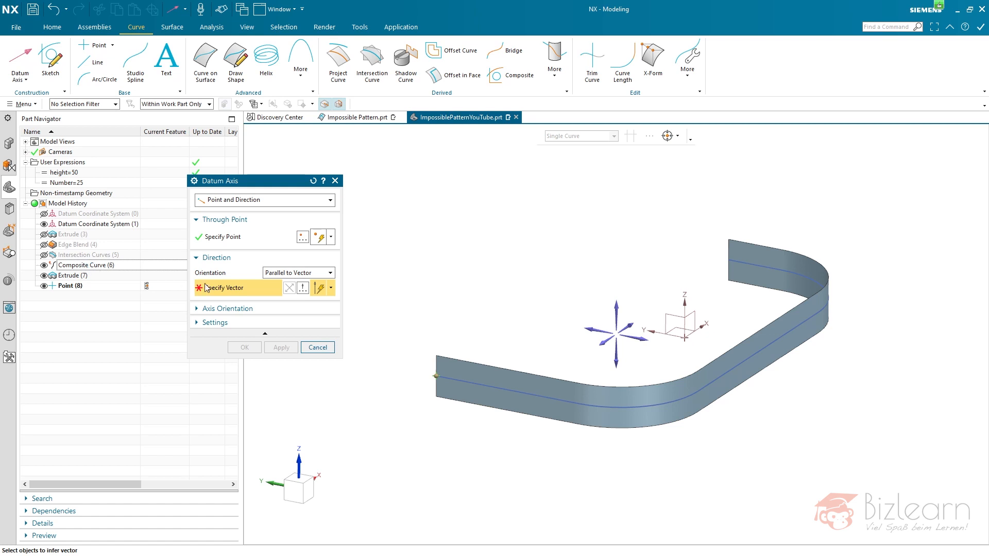
click(285, 274)
click(286, 283)
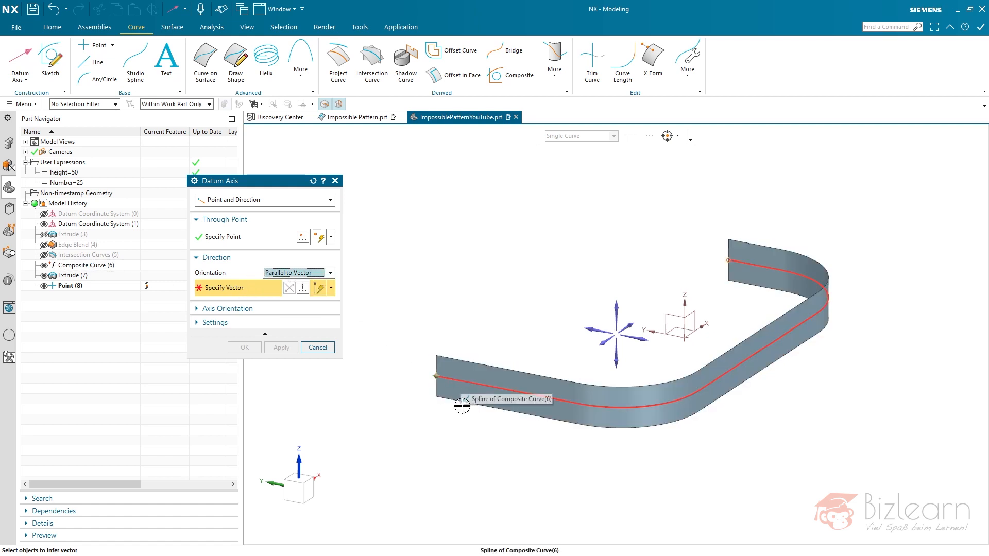
click(459, 383)
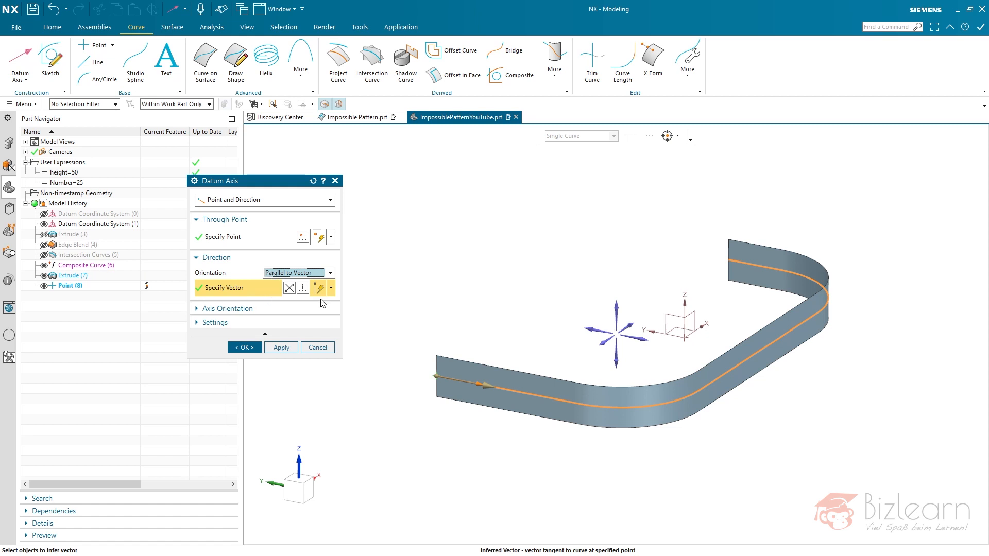
key(Escape)
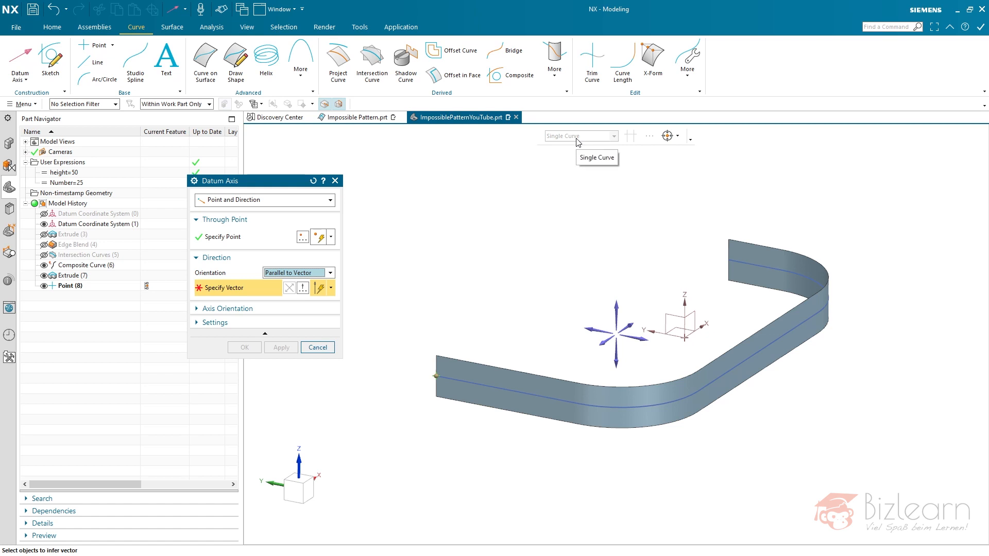
click(468, 381)
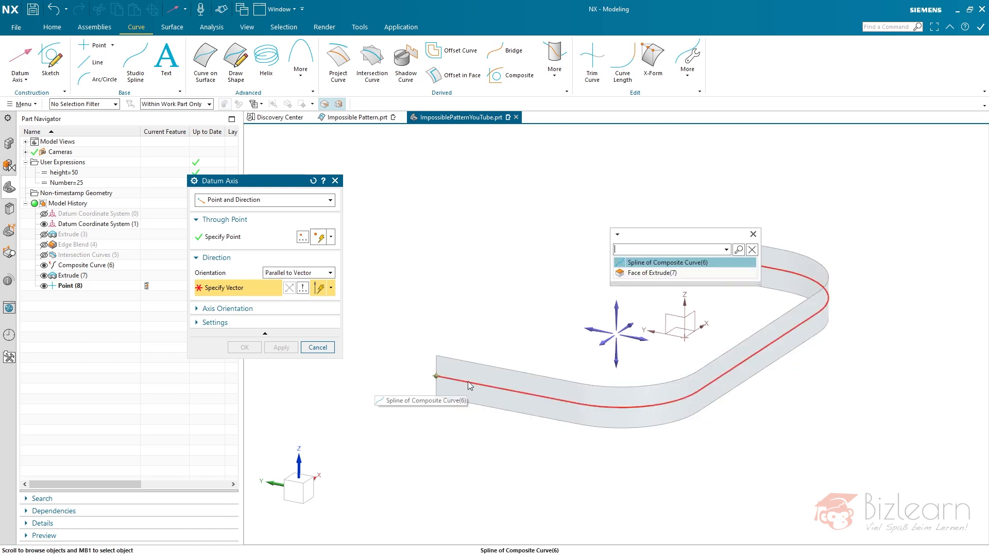
click(639, 264)
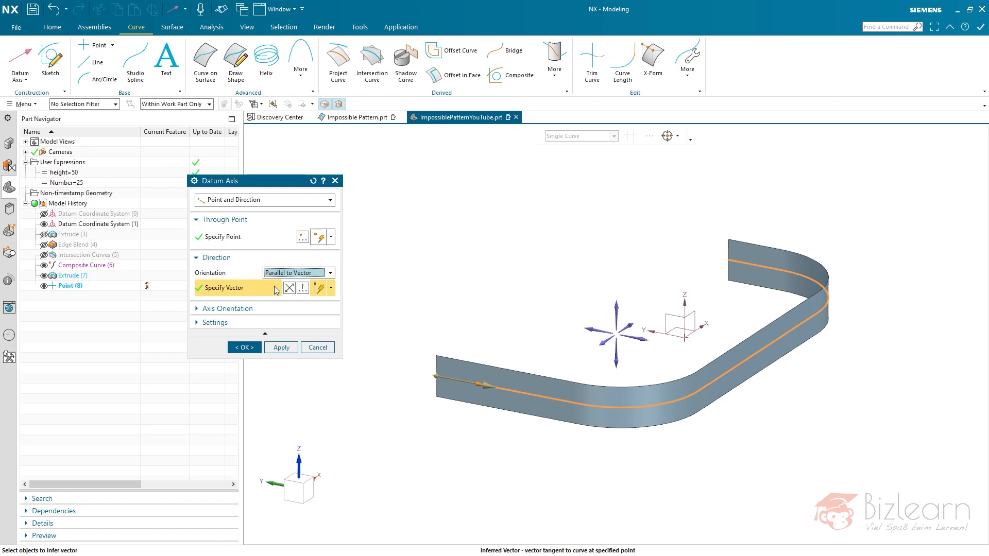
click(283, 348)
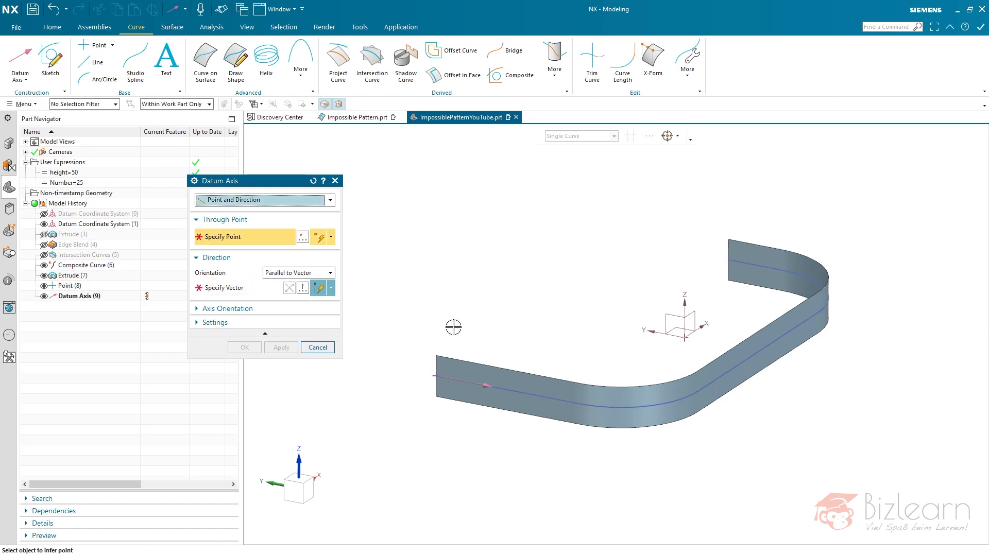
- Create a second datum axis through Point (8), parallel to the normal of the Extrude (7) face
click(78, 286)
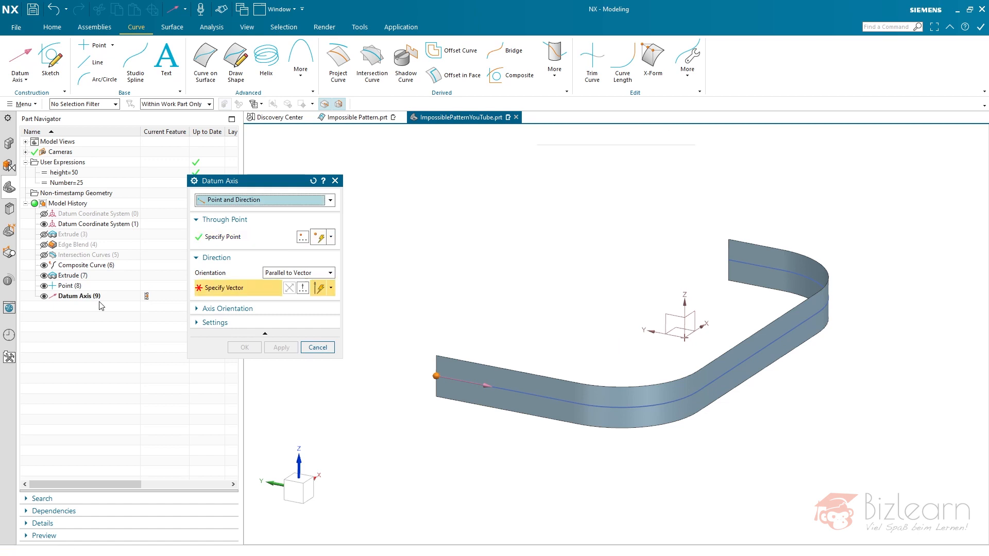
click(456, 373)
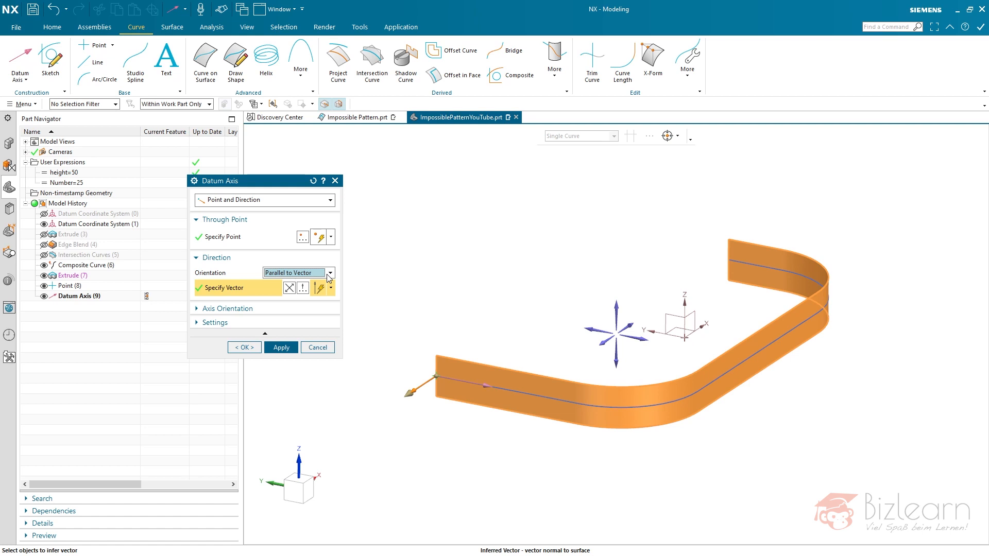
shift+click(449, 367)
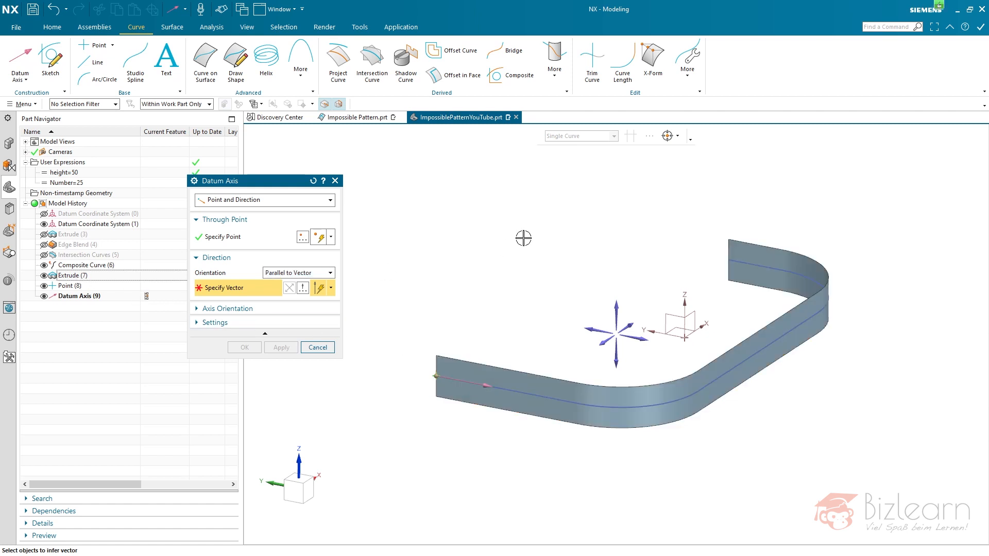
click(511, 376)
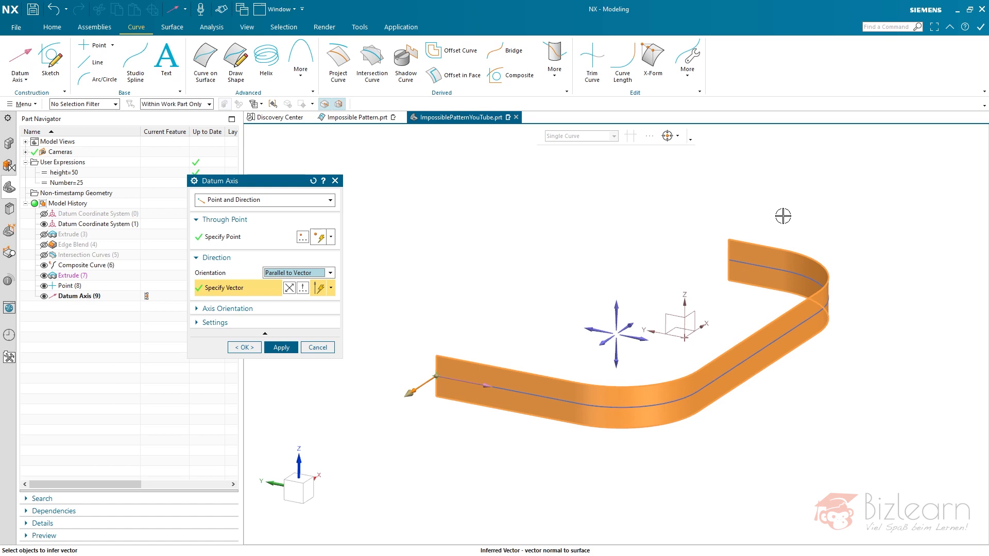
click(244, 347)
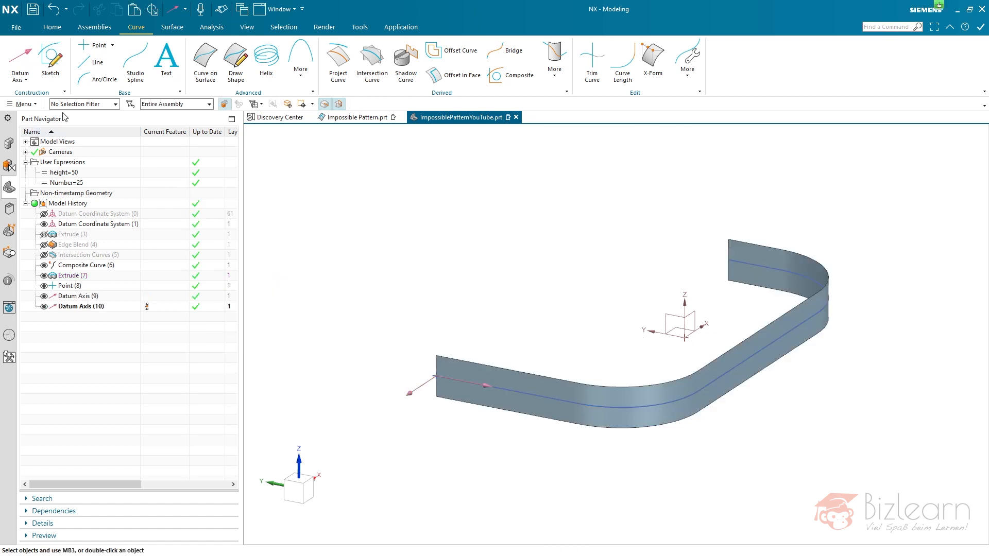
- Create a datum CSYS by Z-axis, X-axis, Origin at Point (8), with Z along Datum Axis (10) and X along Datum Axis (9)
click(27, 81)
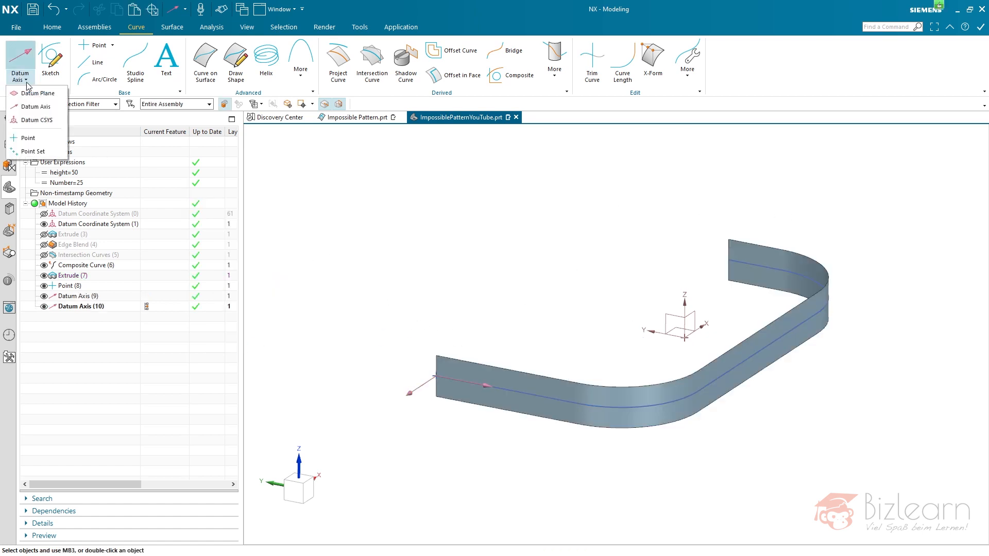
click(35, 119)
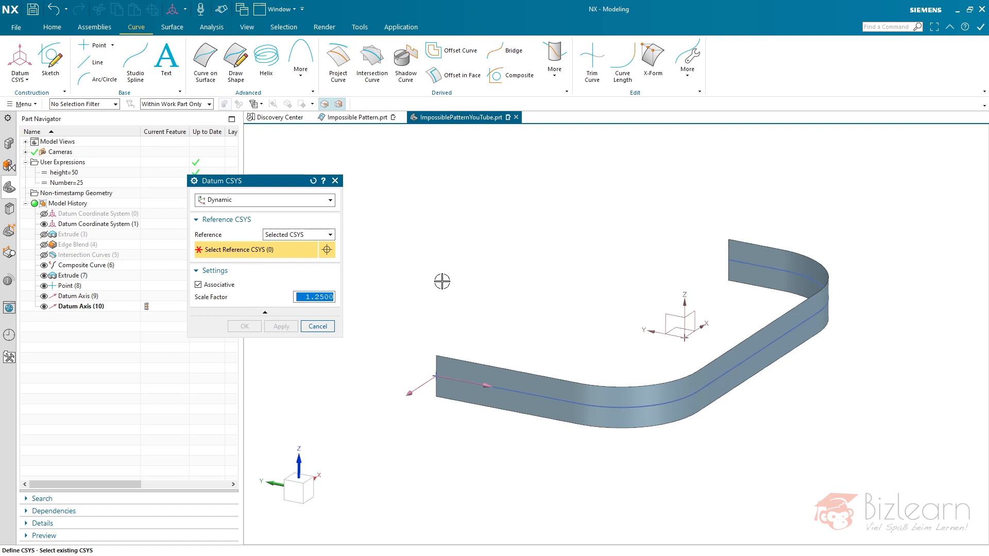
click(254, 204)
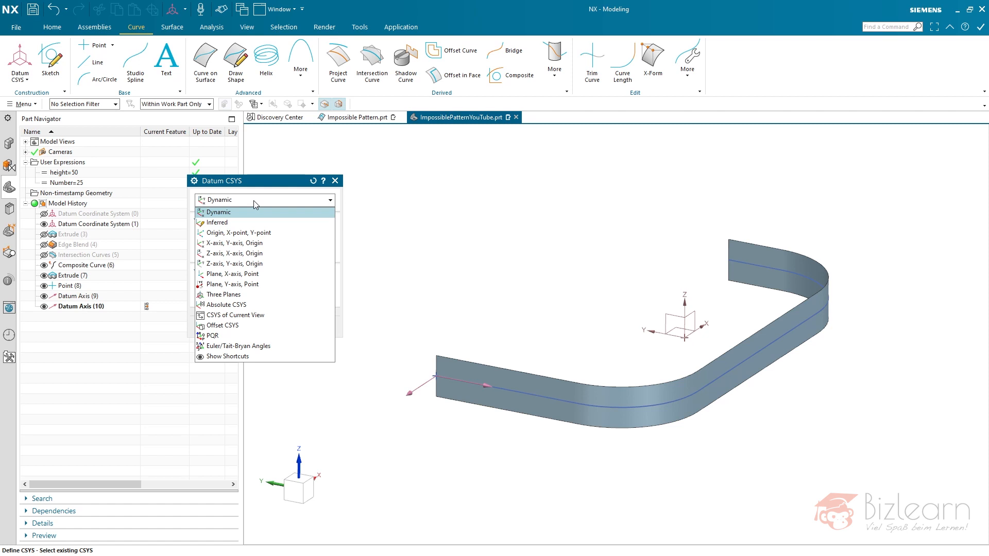
click(266, 253)
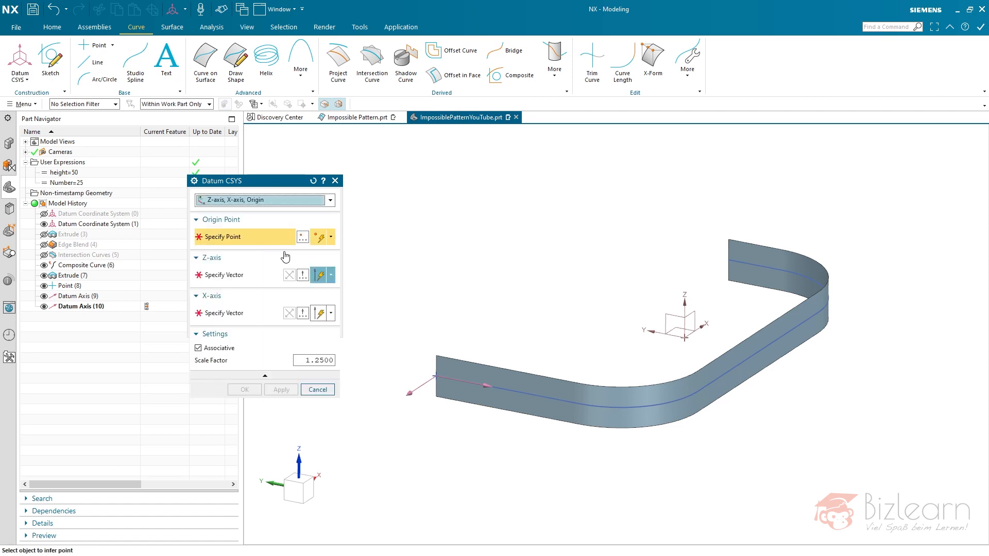
click(72, 286)
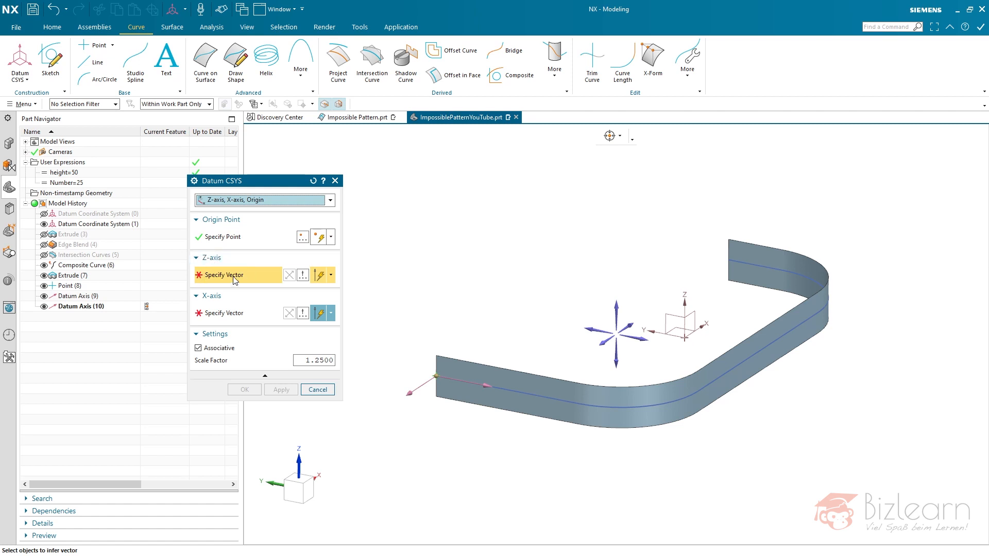
click(74, 307)
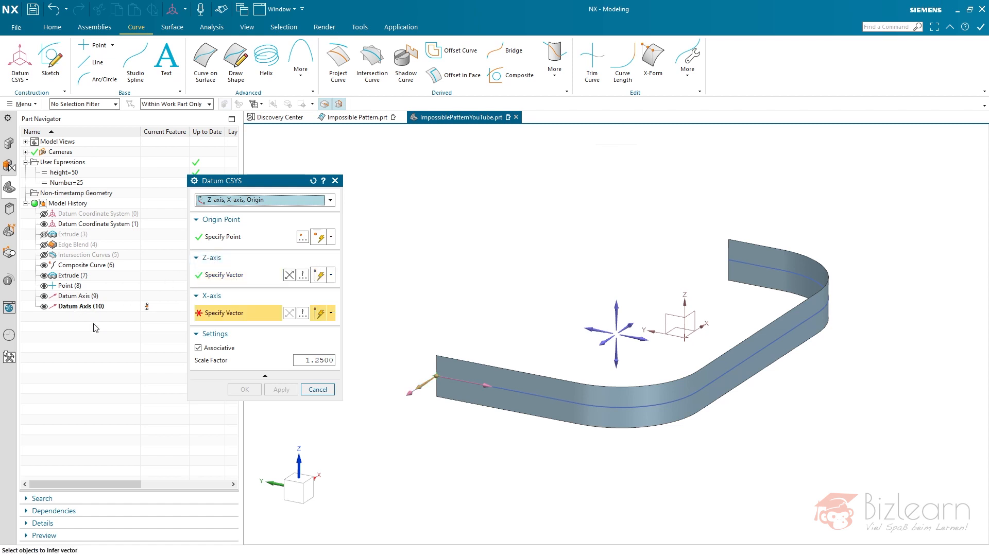
click(77, 298)
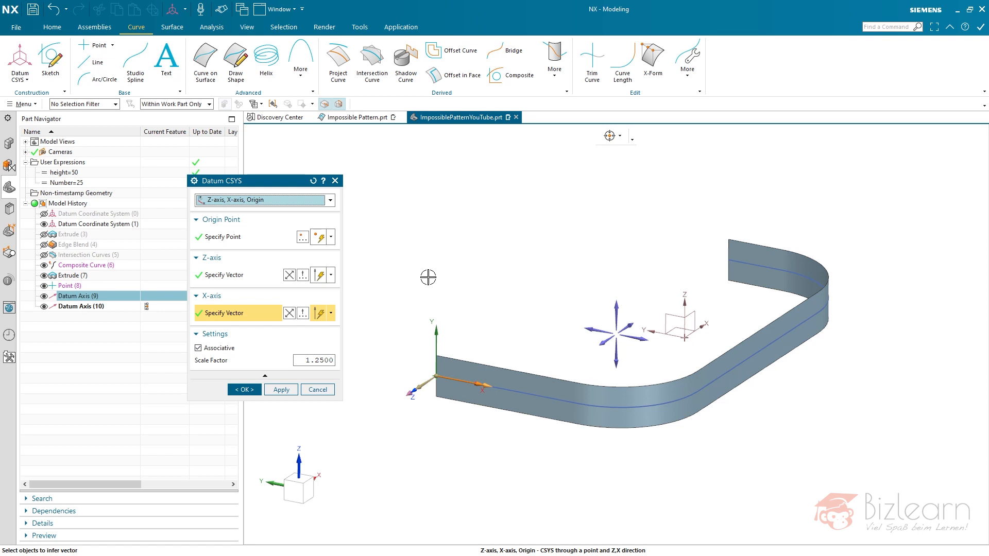
middle_click(446, 238)
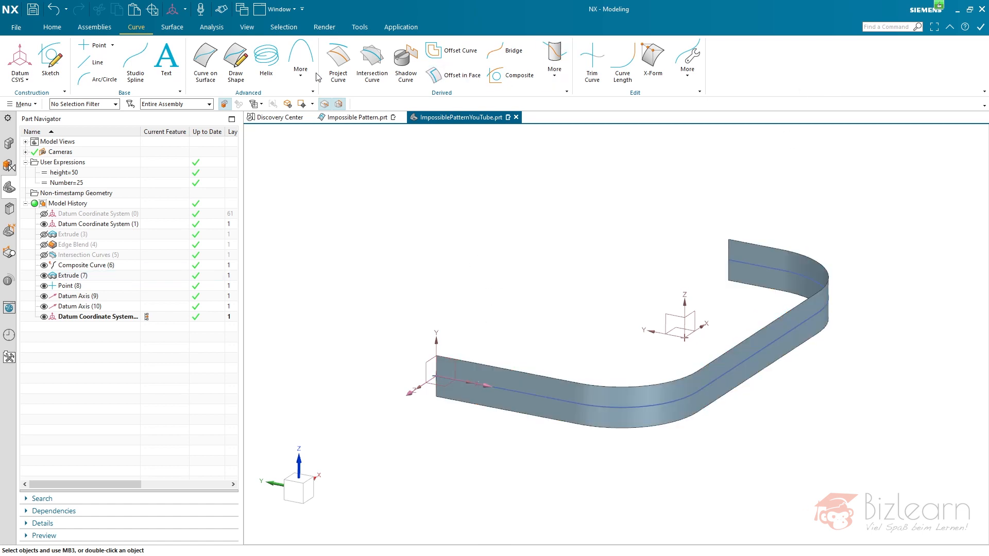
- Find the Flattening and Forming command by searching for "flattening" and set its type to Flattening
click(172, 27)
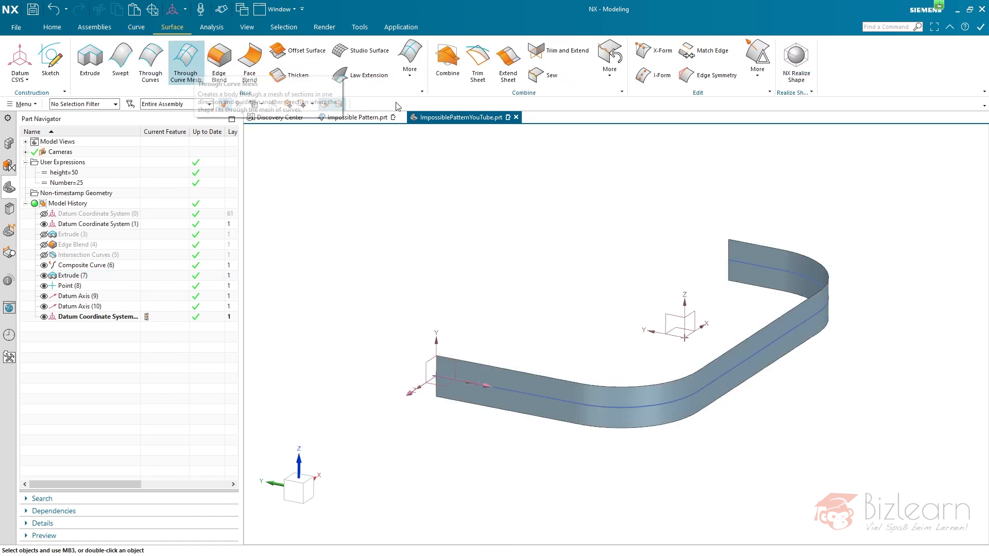
click(890, 28)
text(flattening)
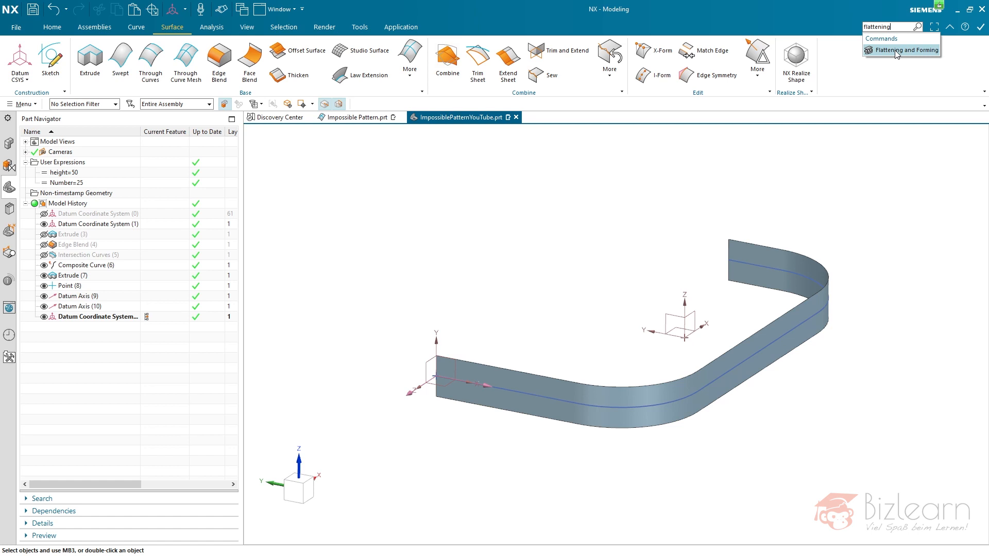
click(894, 50)
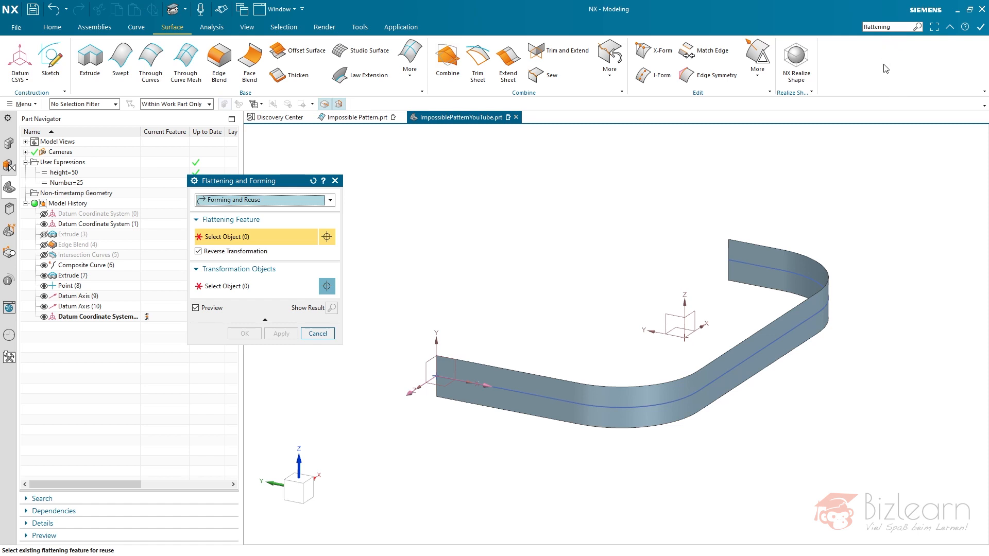
click(276, 205)
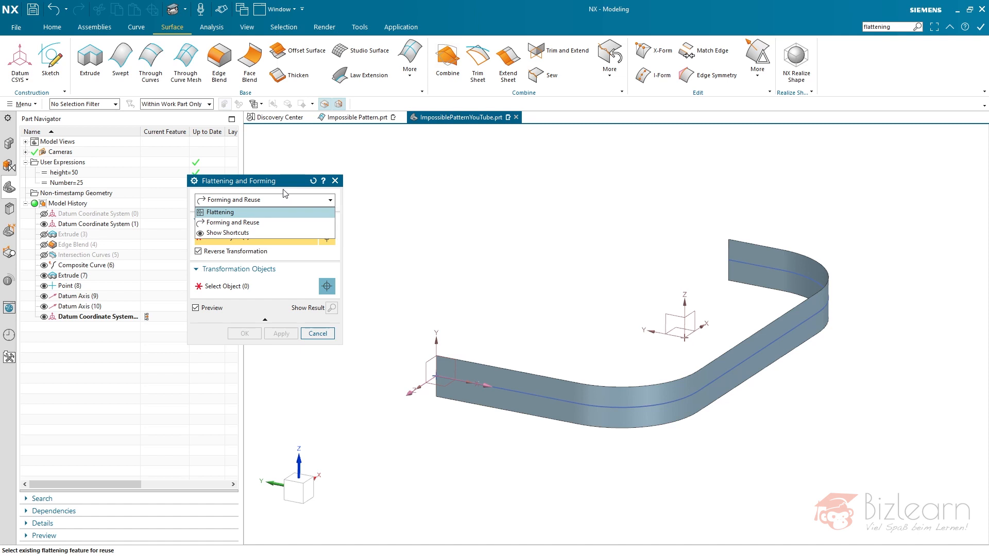
click(333, 201)
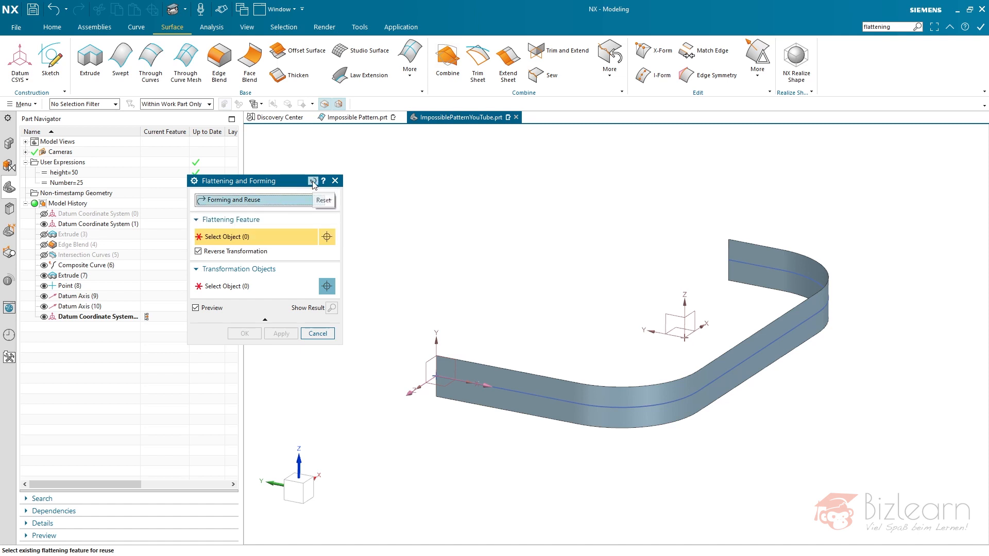
click(242, 199)
click(240, 210)
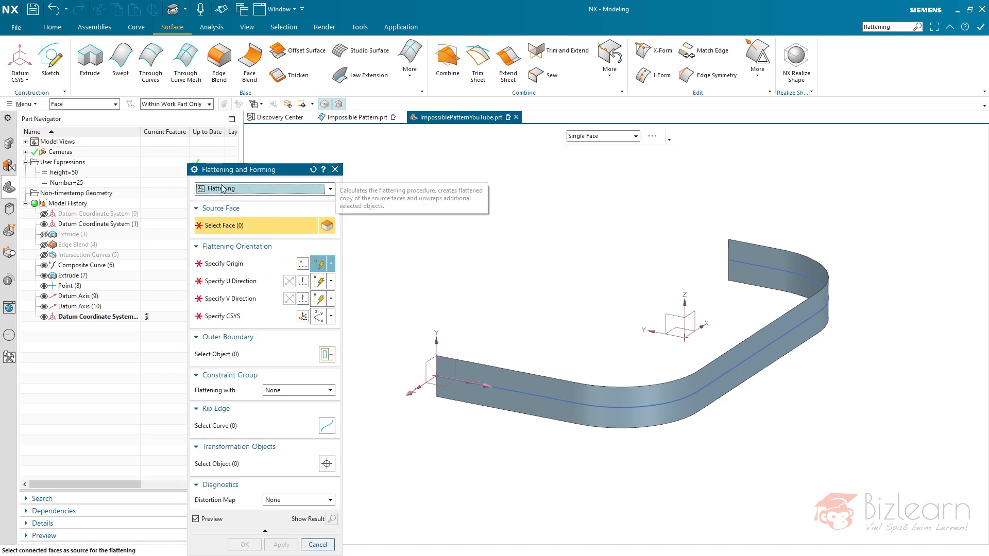
drag(256, 173, 292, 106)
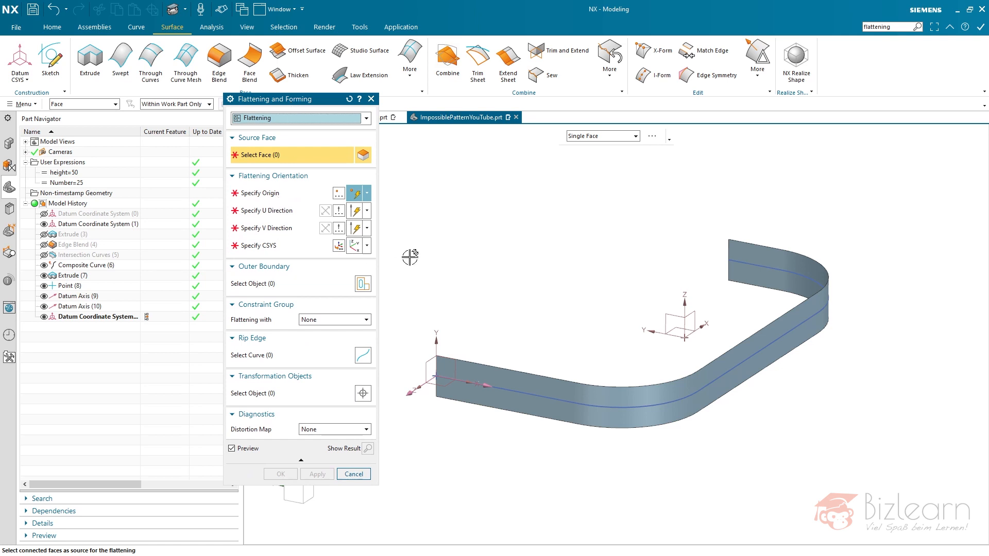
- Define the flattening CSYS as Dynamic with a Selected CSYS reference, using Datum Coordinate System (1)
click(292, 245)
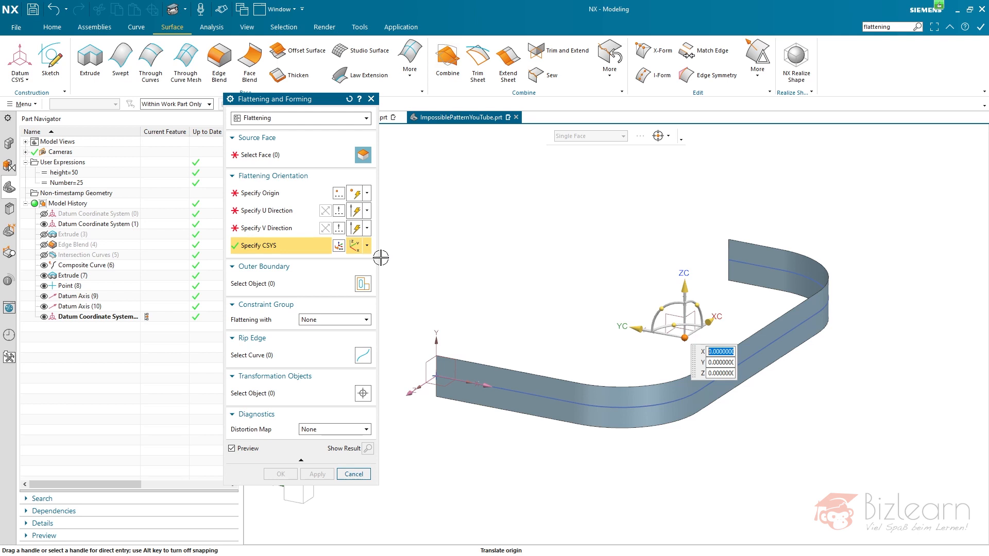
click(339, 245)
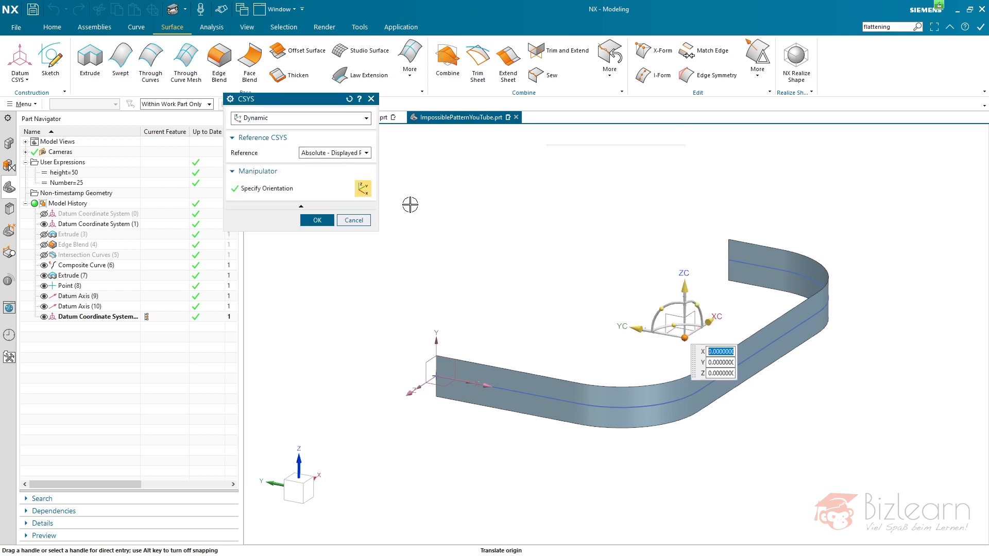
drag(277, 103, 357, 159)
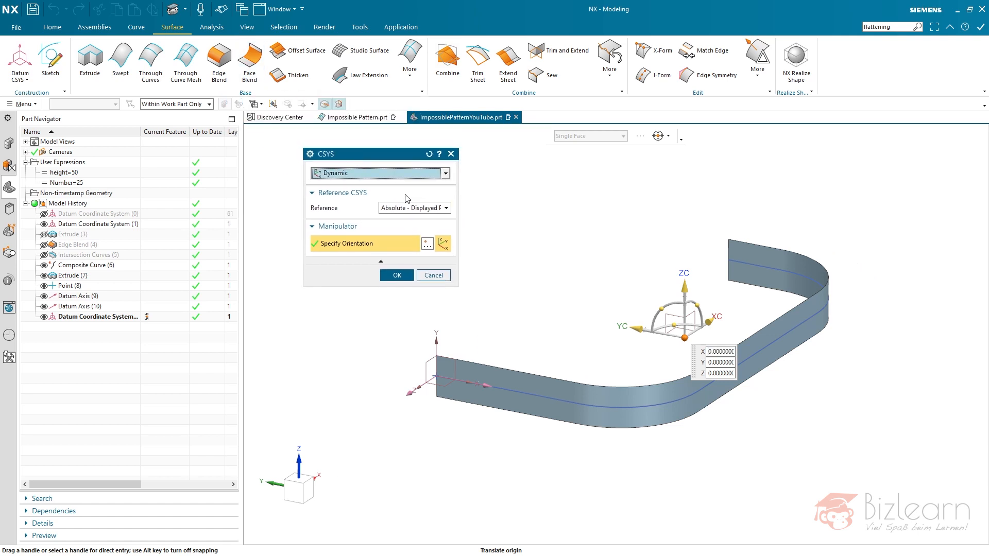
click(419, 209)
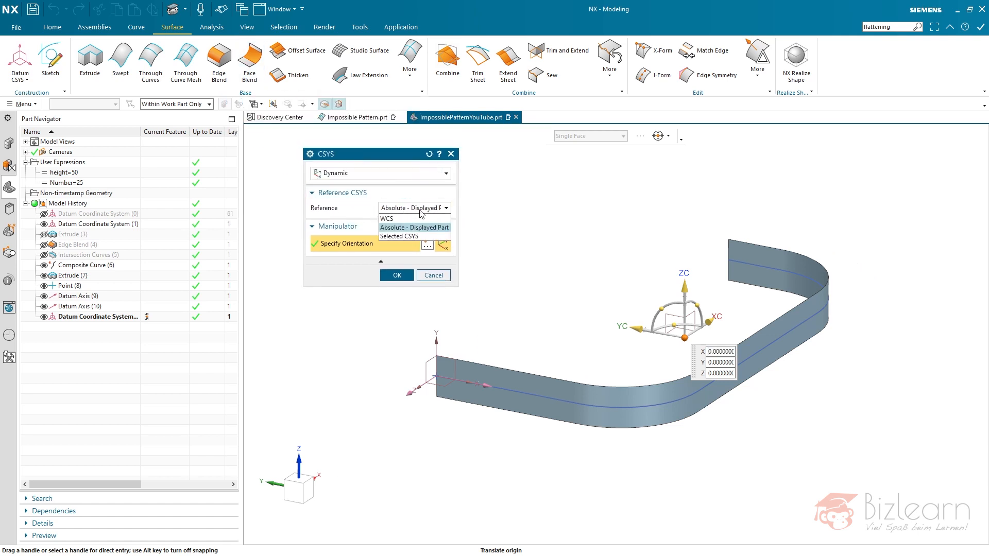
click(407, 236)
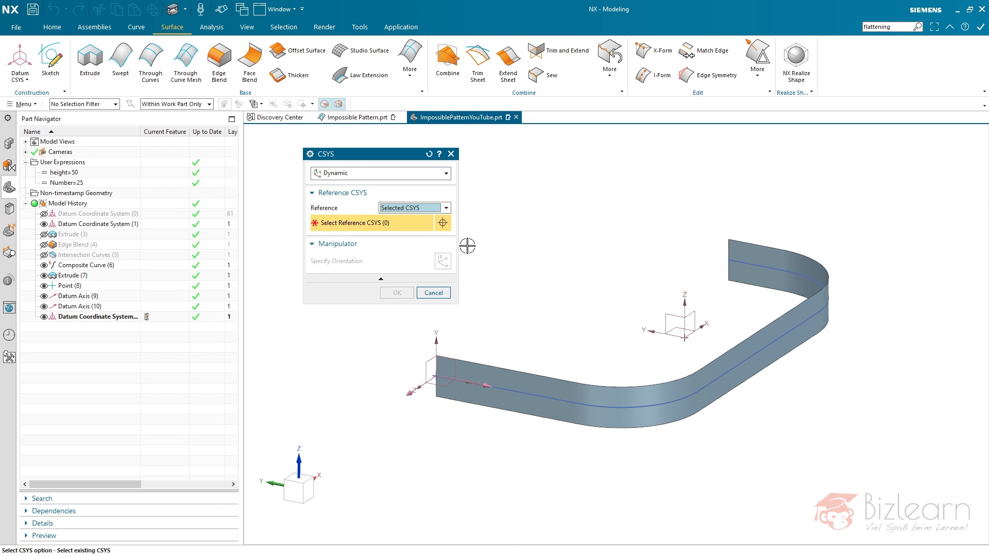
click(105, 225)
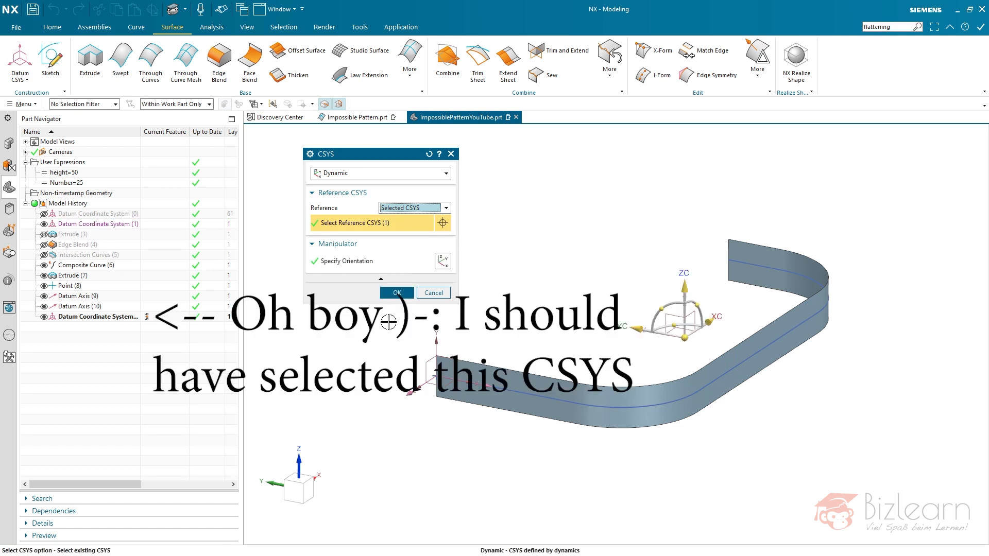
click(396, 293)
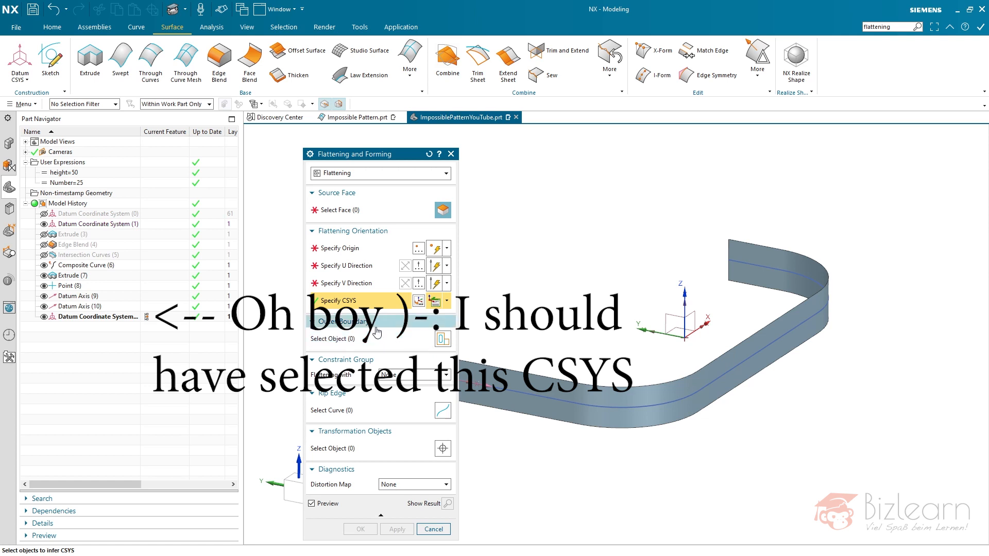
- Pick all faces of the curved Extrude (7) strip as the flattening source, using the Body Faces rule
click(355, 217)
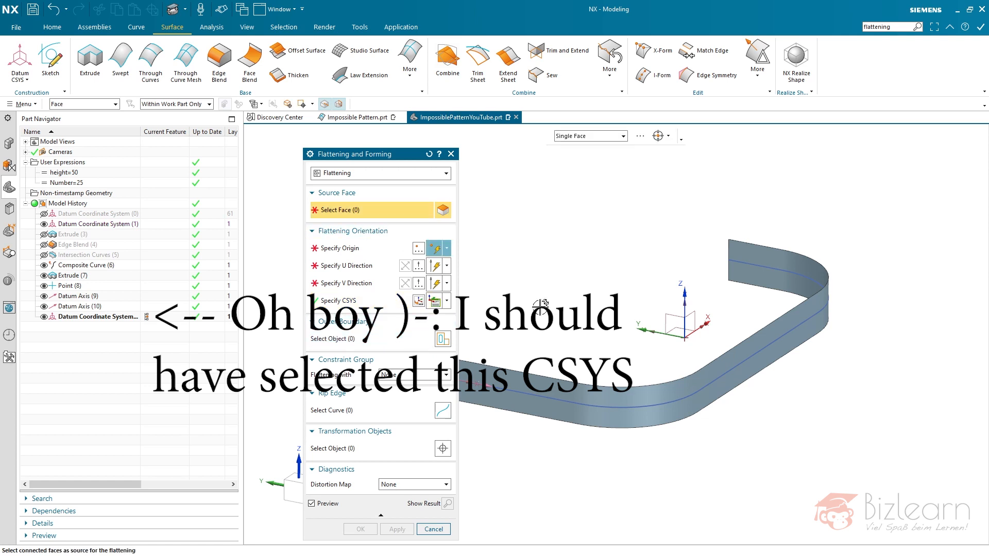
scroll(696, 247, down, 2)
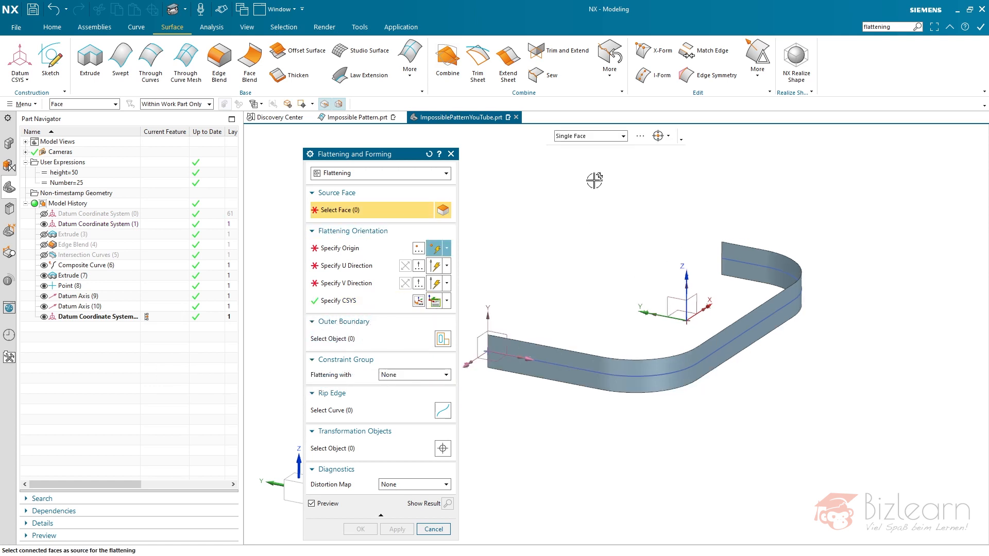
click(591, 138)
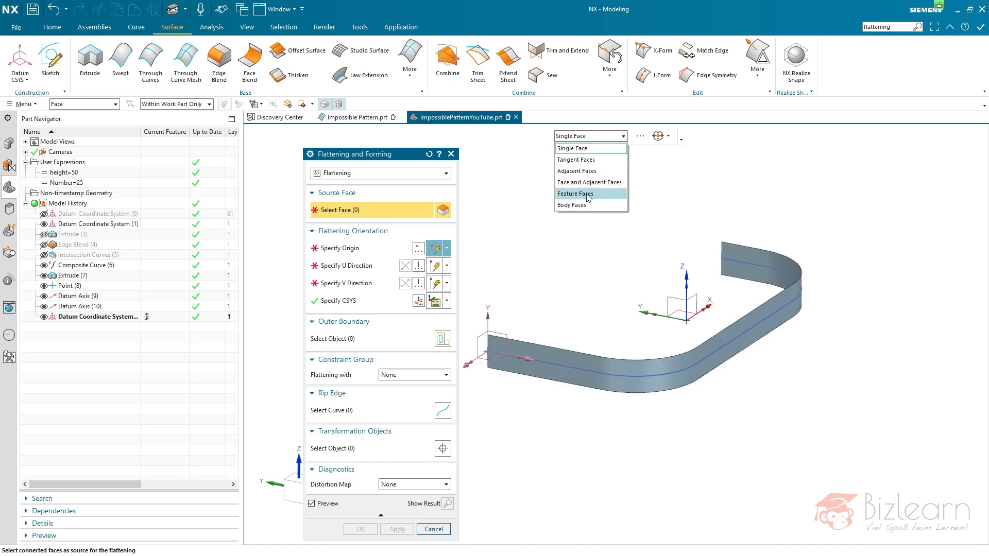
click(573, 205)
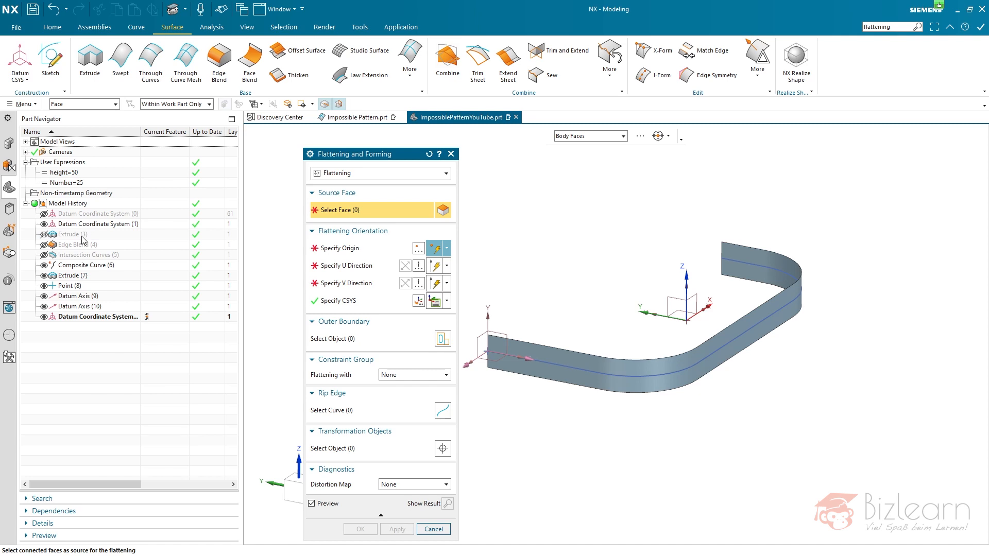
click(626, 363)
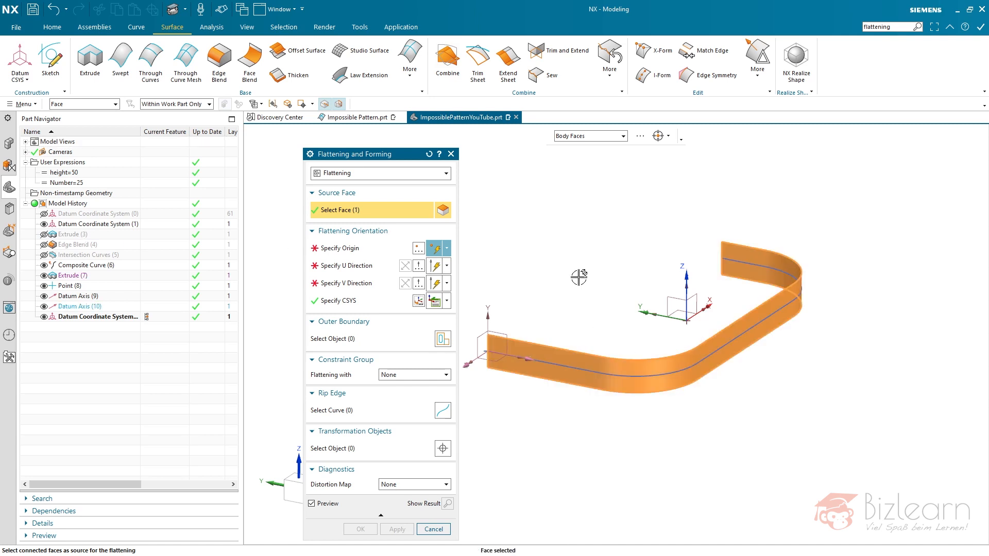
- Orient the flattening with its origin at Point (8), U along the Y axis of the strip-end datum CSYS and V along Datum Axis (9)
click(340, 248)
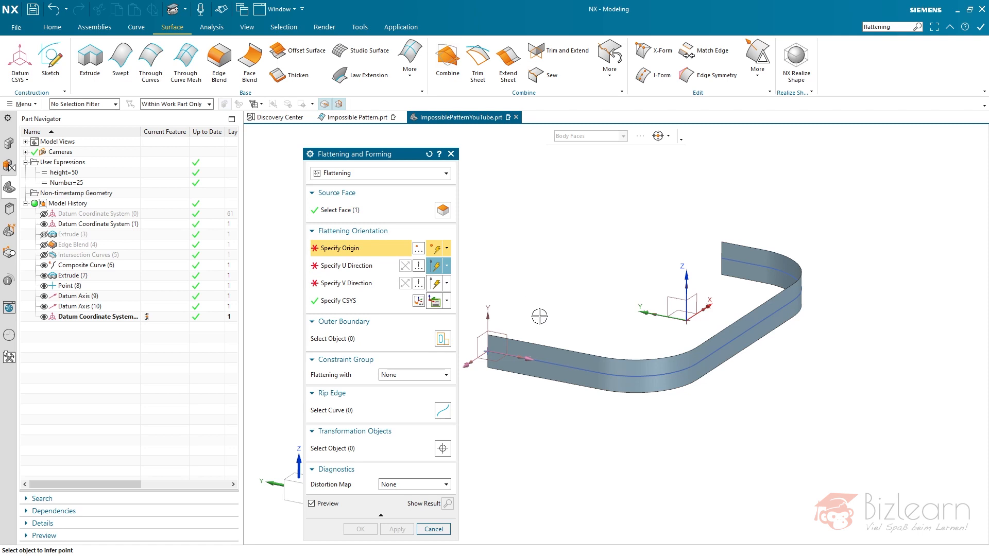
click(78, 287)
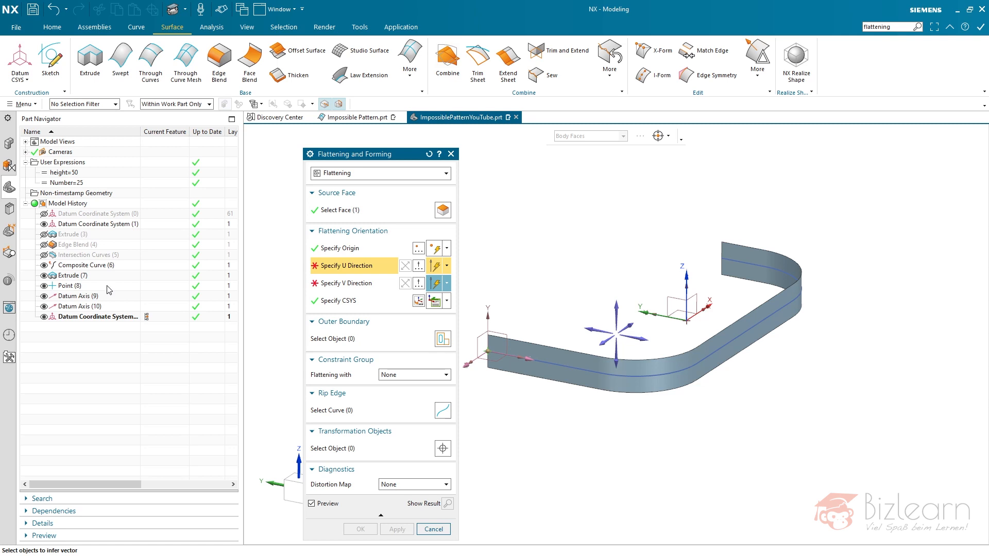
click(488, 322)
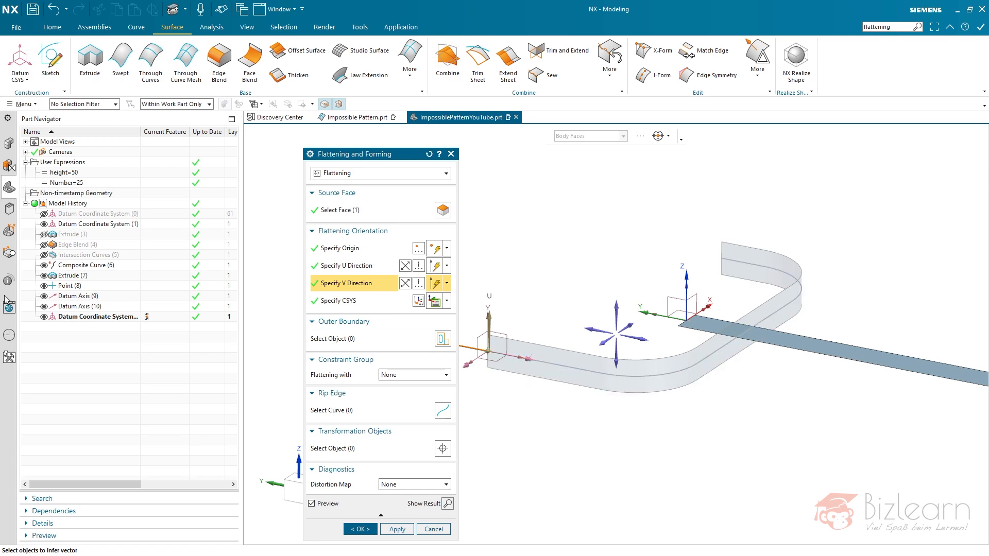
click(91, 298)
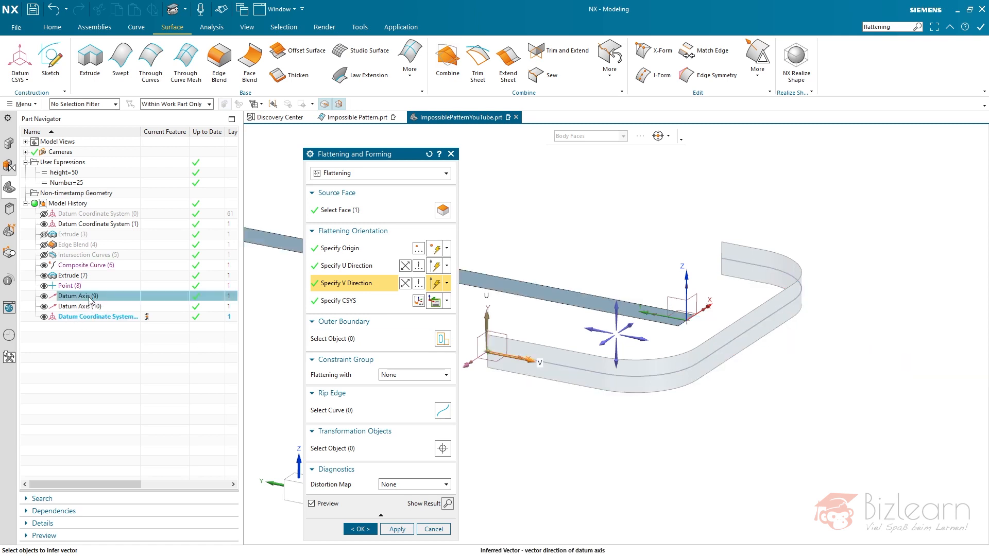
scroll(802, 342, down, 2)
scroll(632, 313, up, 2)
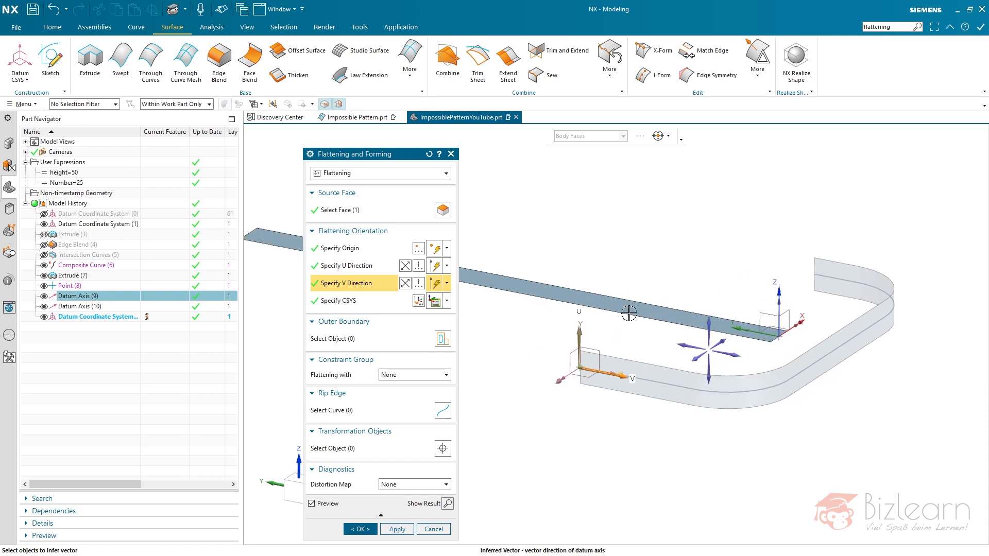
- Redefine the flattening CSYS as Dynamic with a Selected CSYS reference, using the datum coordinate system at the strip's end
click(361, 301)
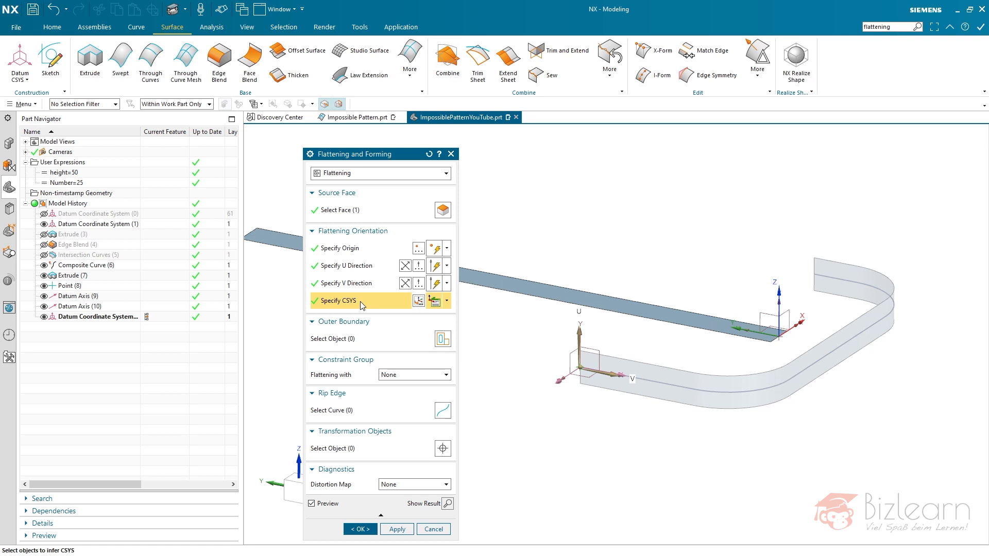
click(355, 253)
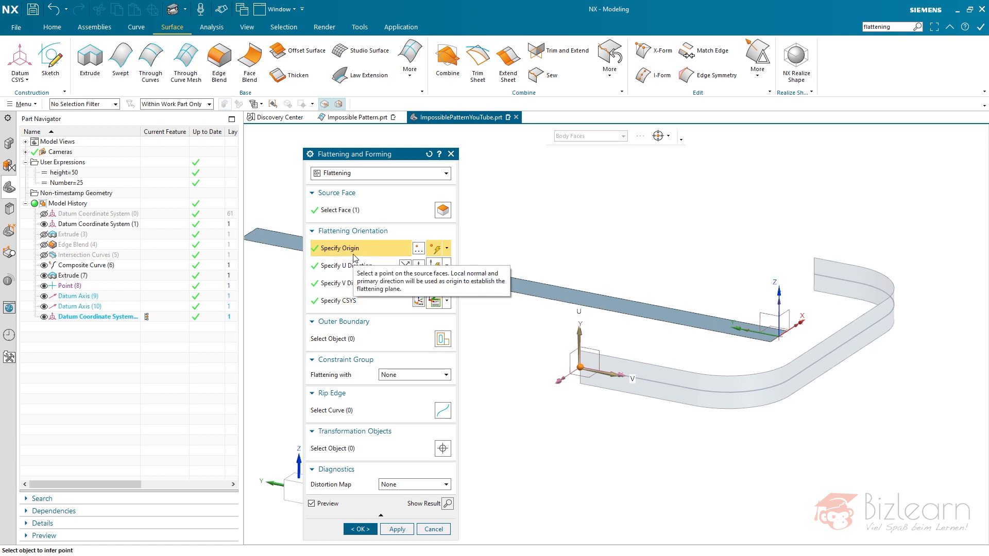
click(435, 302)
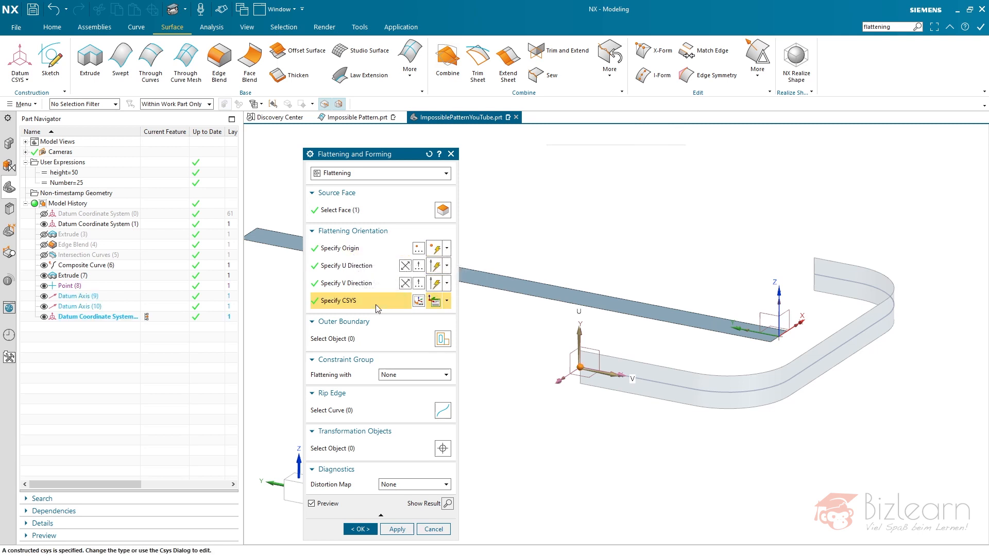
click(447, 306)
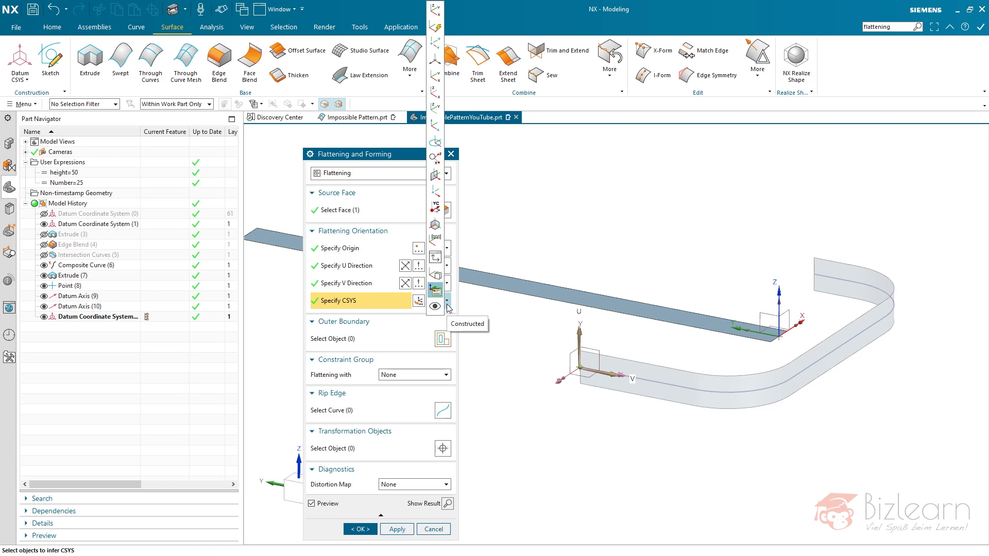
click(435, 9)
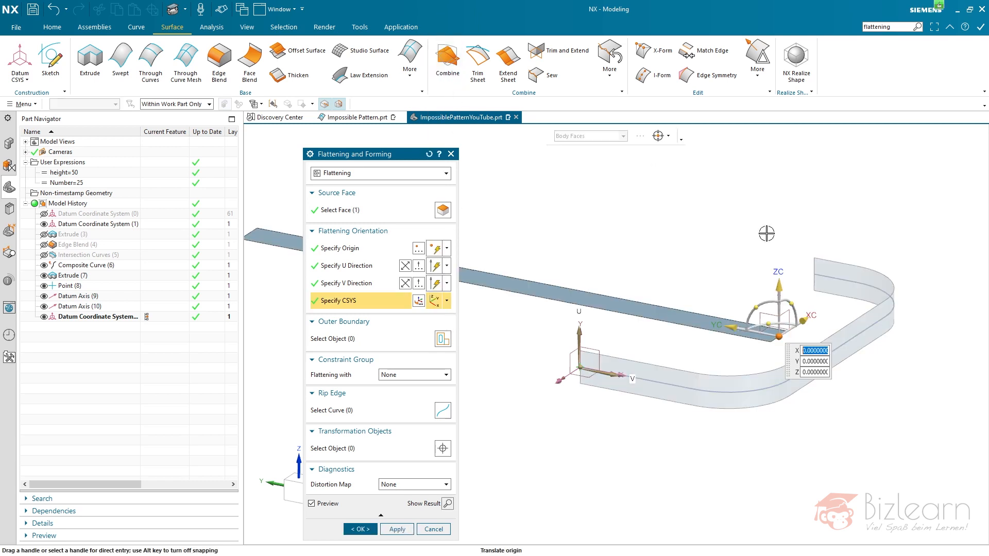
click(419, 302)
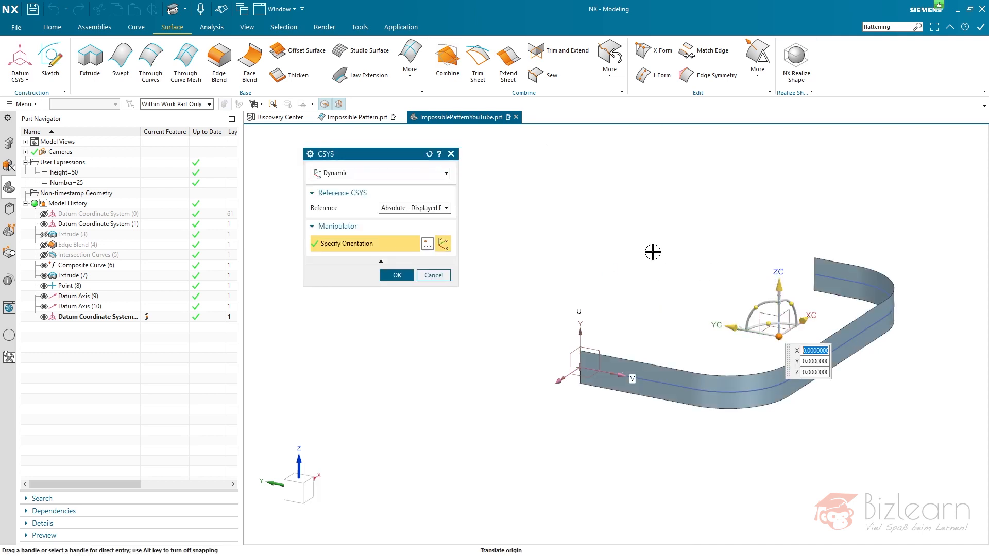
click(436, 208)
click(407, 236)
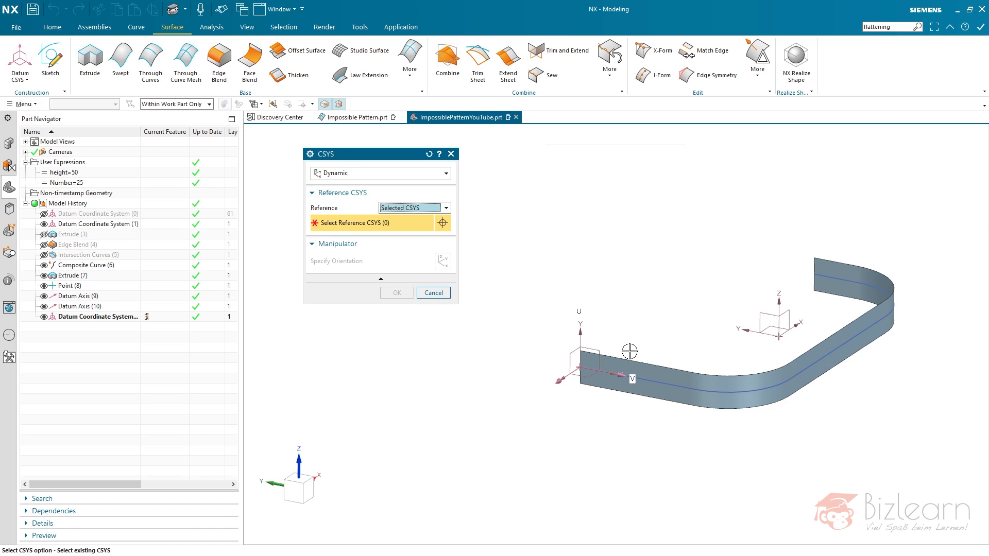
click(573, 367)
click(397, 293)
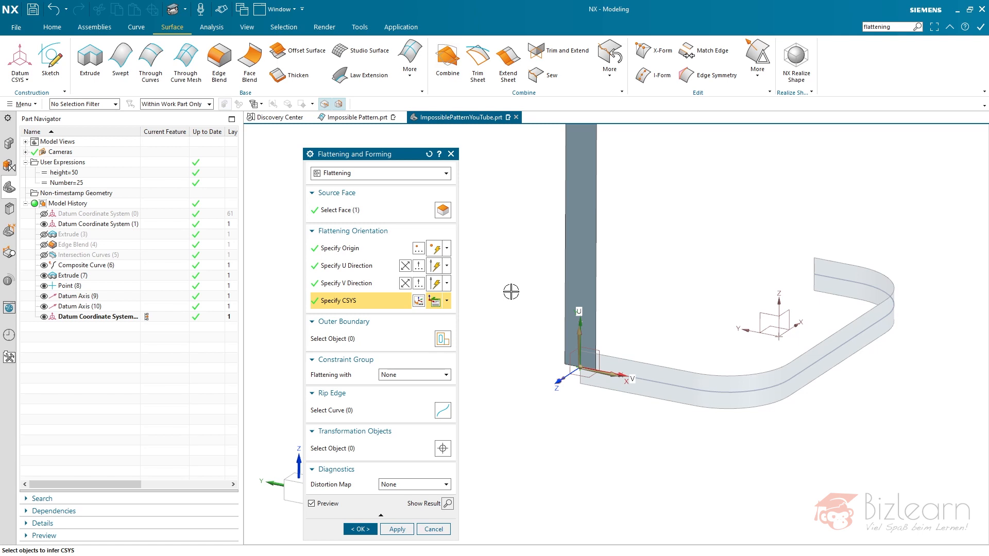
- Reorient the flattening with U along Datum Axis (9) and V along the Y axis of the strip-end datum CSYS
click(386, 266)
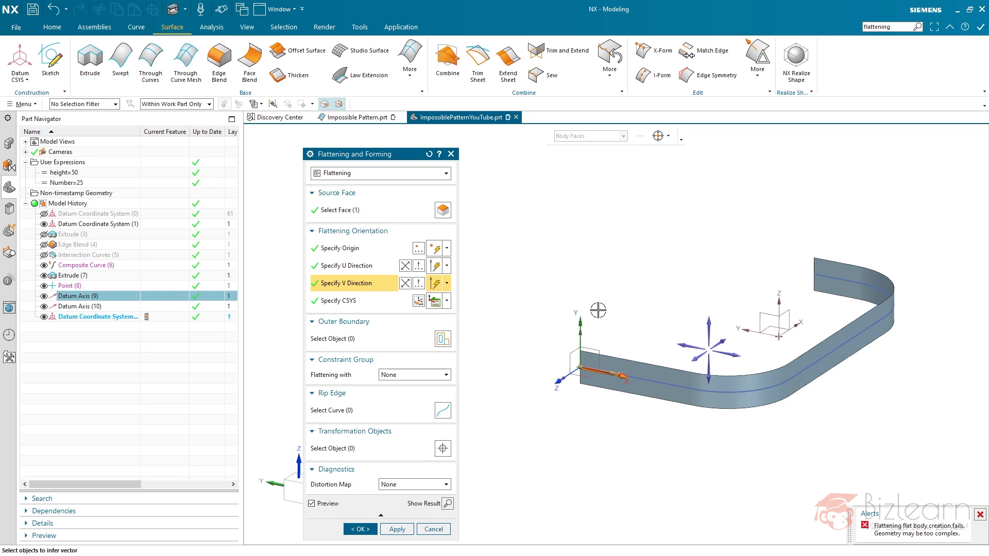
click(582, 334)
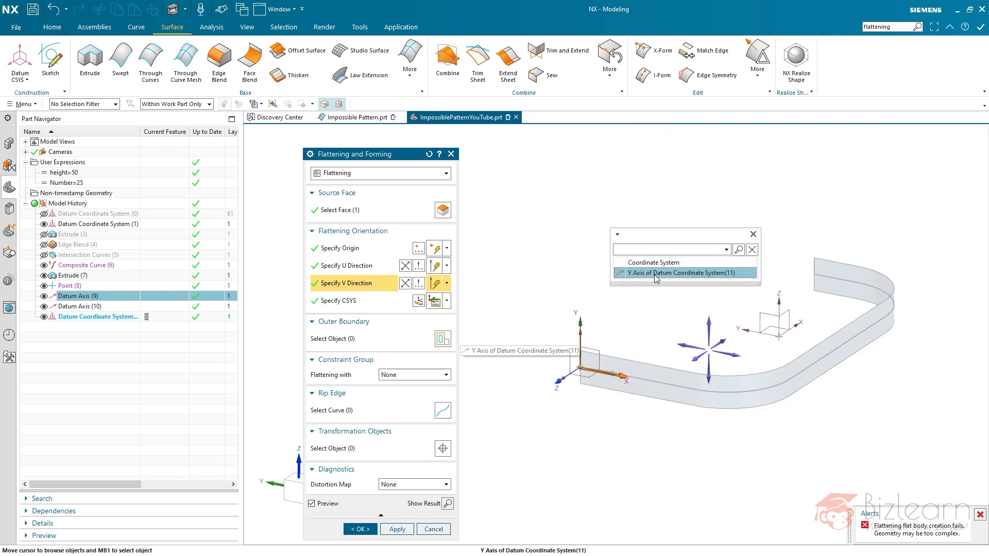
click(630, 275)
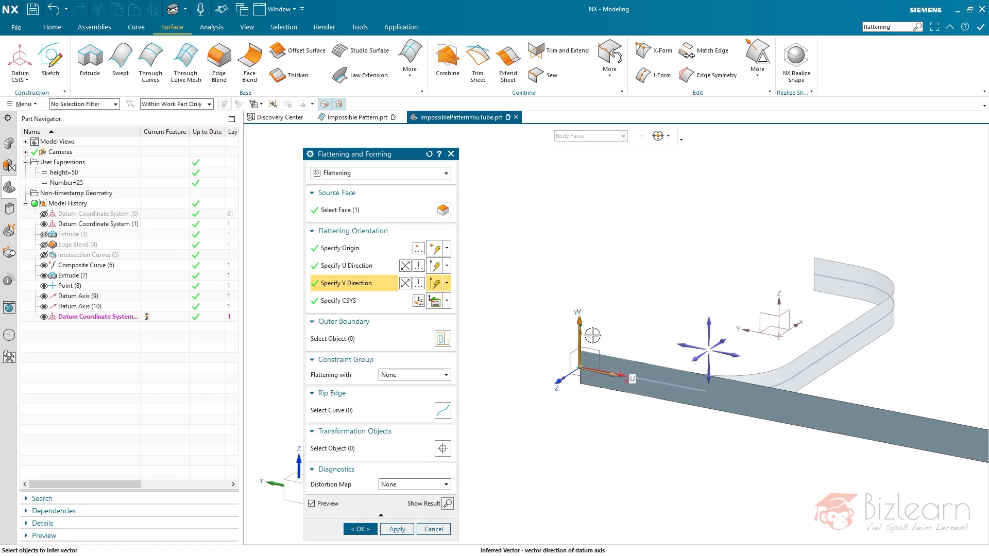
scroll(573, 371, up, 3)
scroll(572, 371, up, 2)
right_drag(565, 237, 521, 243)
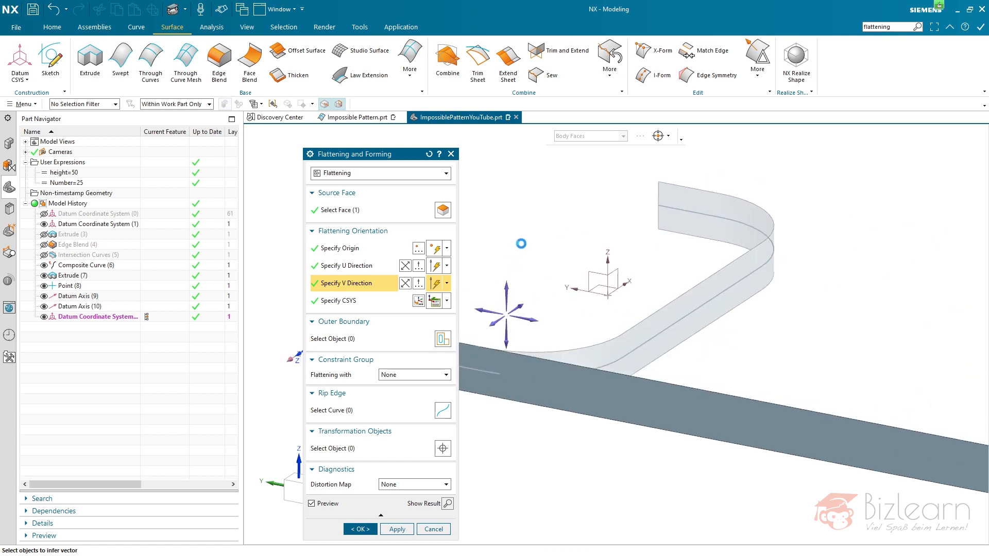
scroll(777, 298, down, 3)
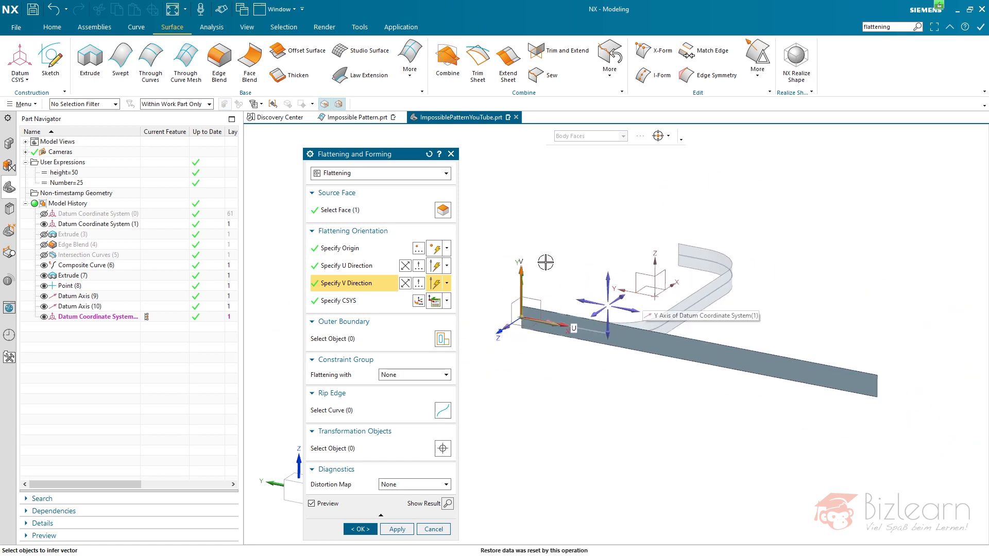
- Review the flattening's source face, origin, U and V directions and CSYS references against the previewed flat strip
click(379, 268)
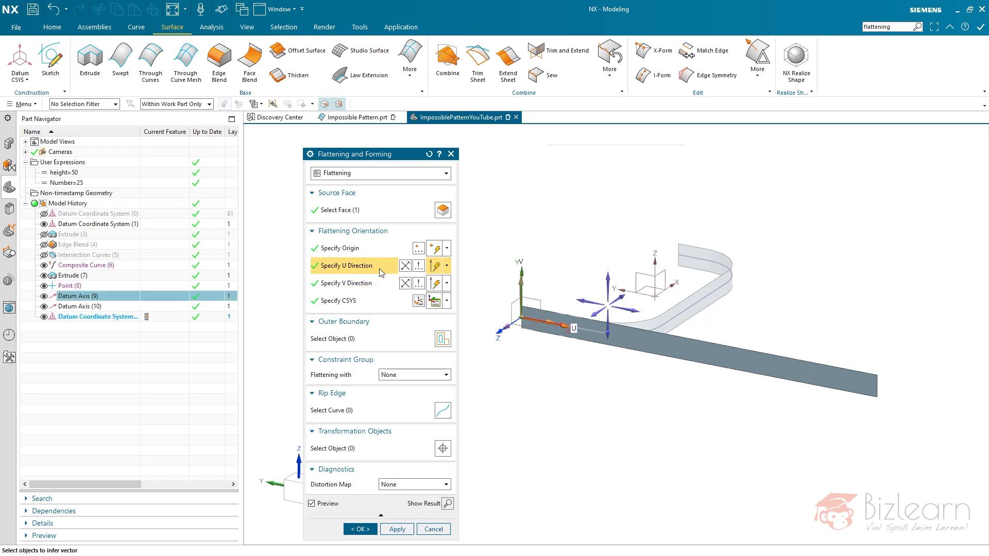
click(344, 216)
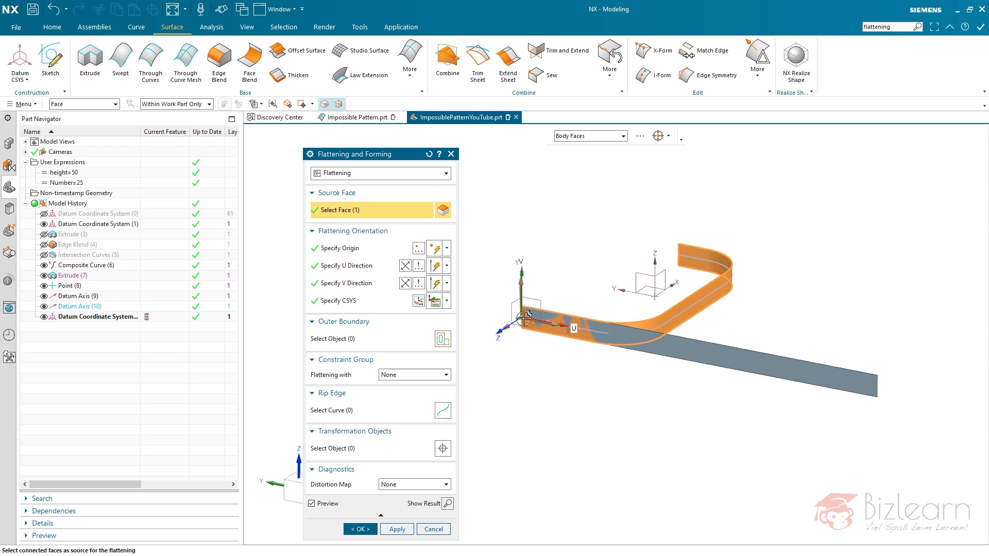
click(368, 251)
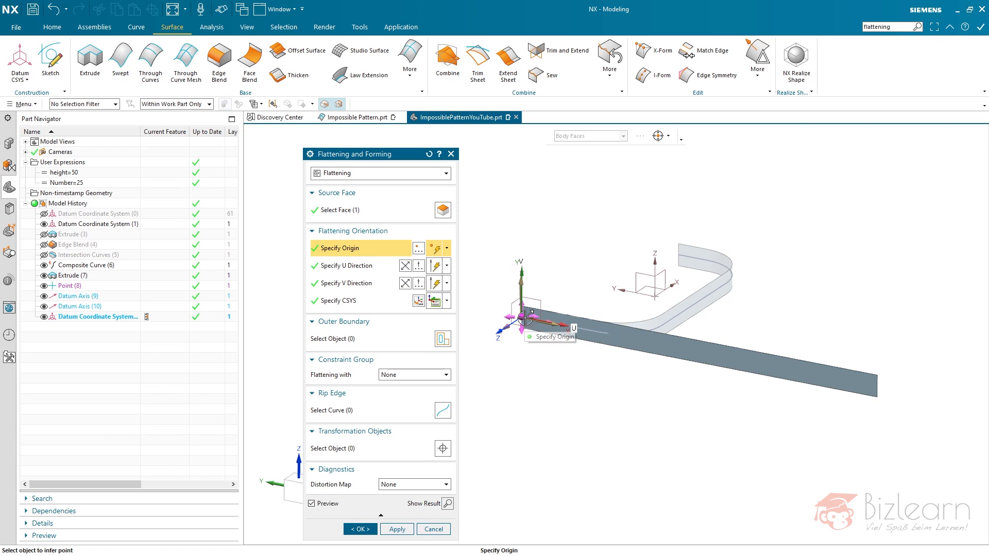
click(349, 268)
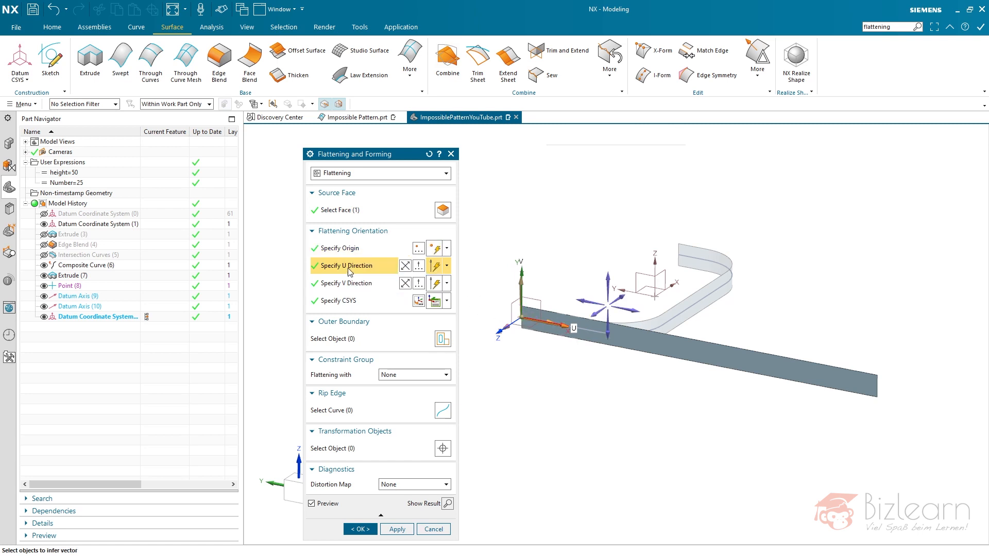
click(372, 282)
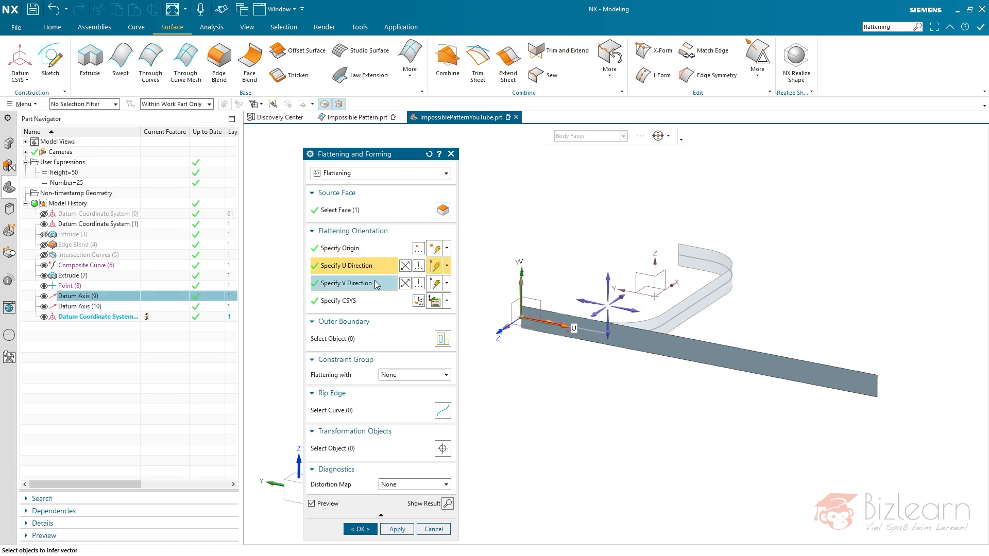
click(368, 272)
scroll(503, 293, up, 3)
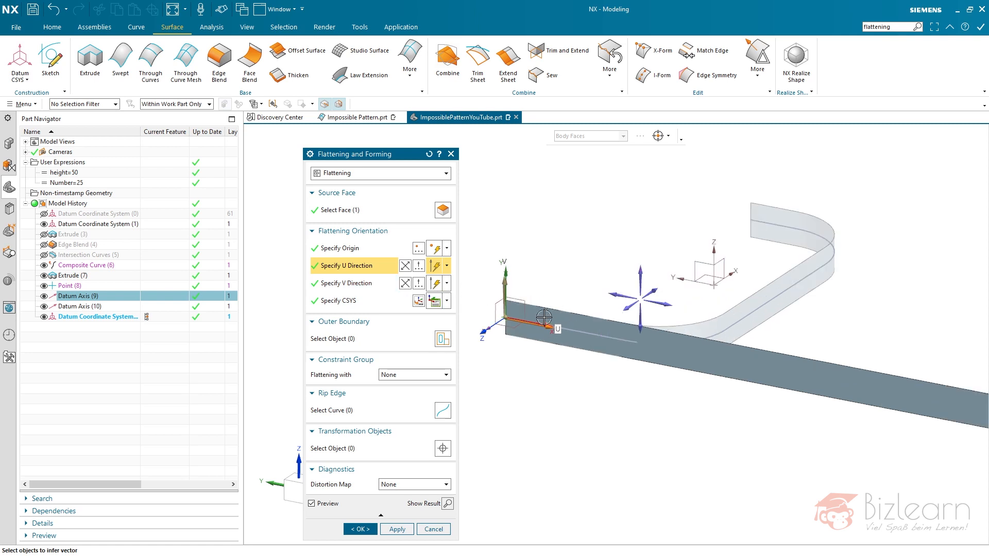
scroll(477, 308, up, 4)
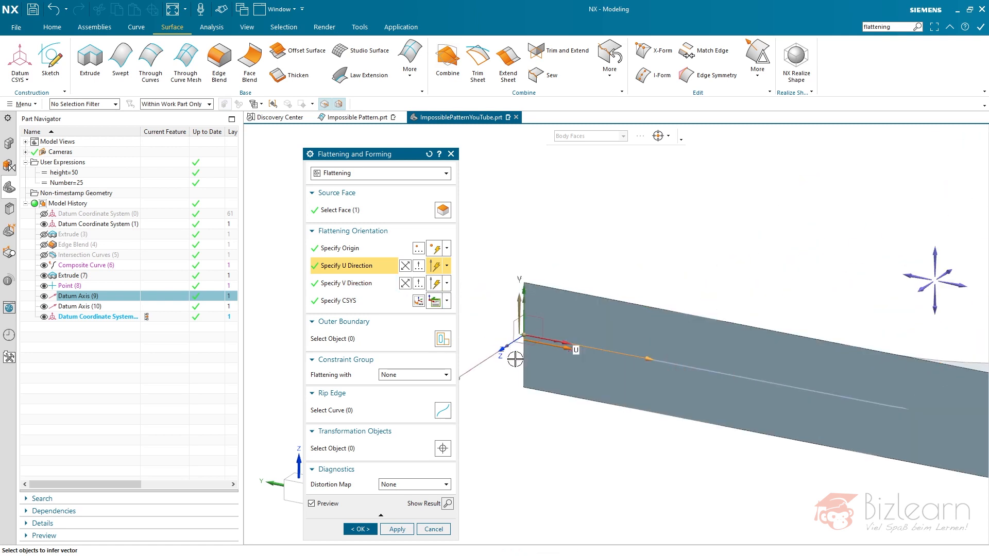
click(347, 282)
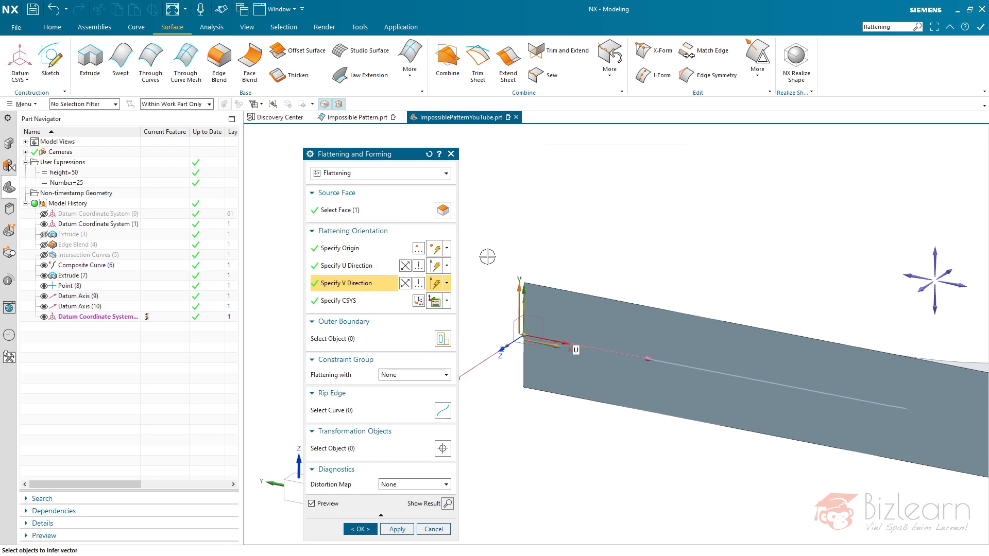
click(372, 301)
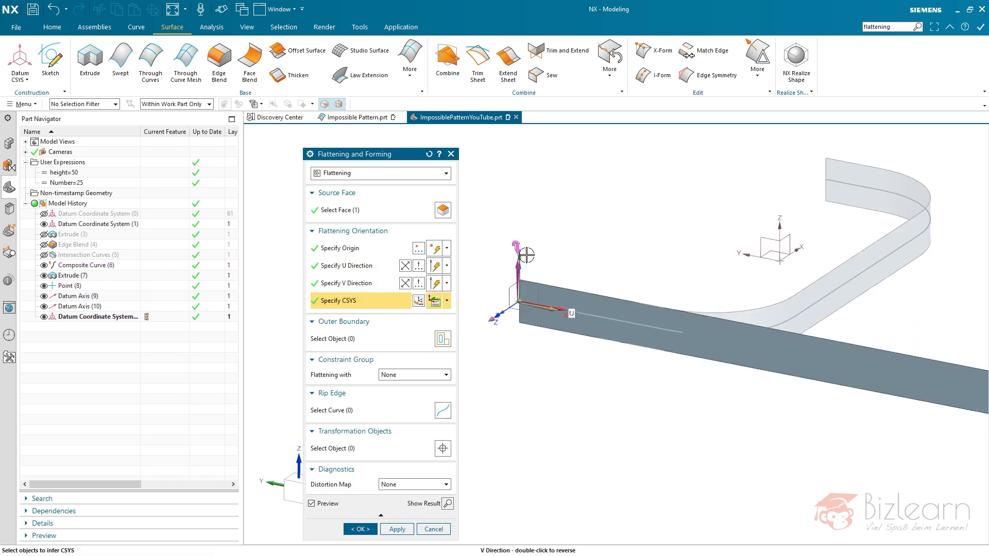
scroll(535, 260, down, 2)
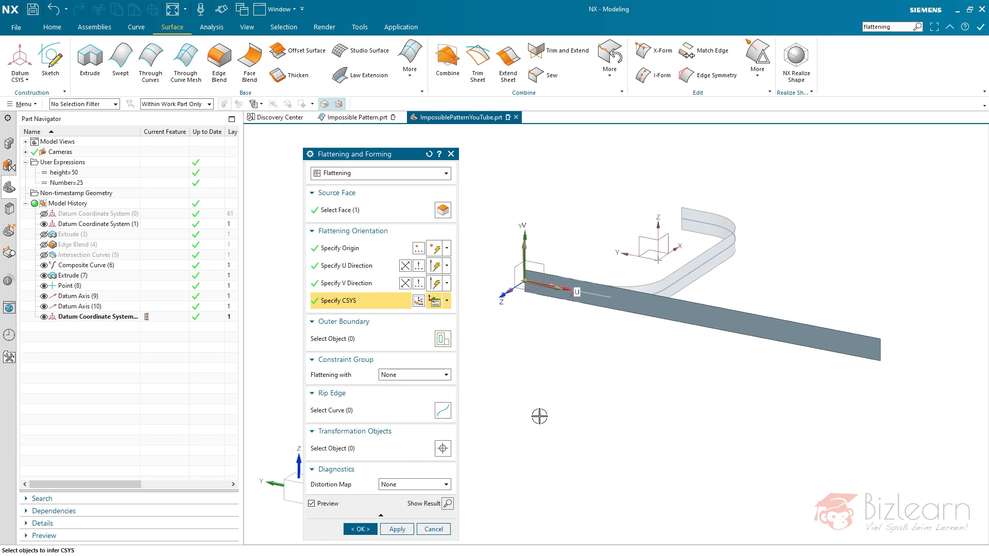
- Accept the Flattening and Forming definition to create the flat strip
middle_click(591, 360)
key(ctrl+f)
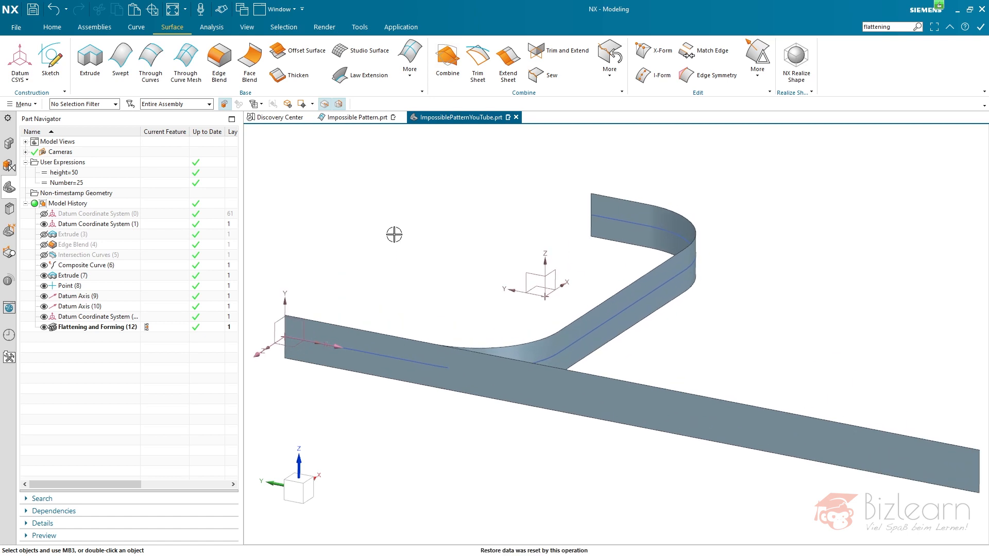
scroll(415, 241, down, 3)
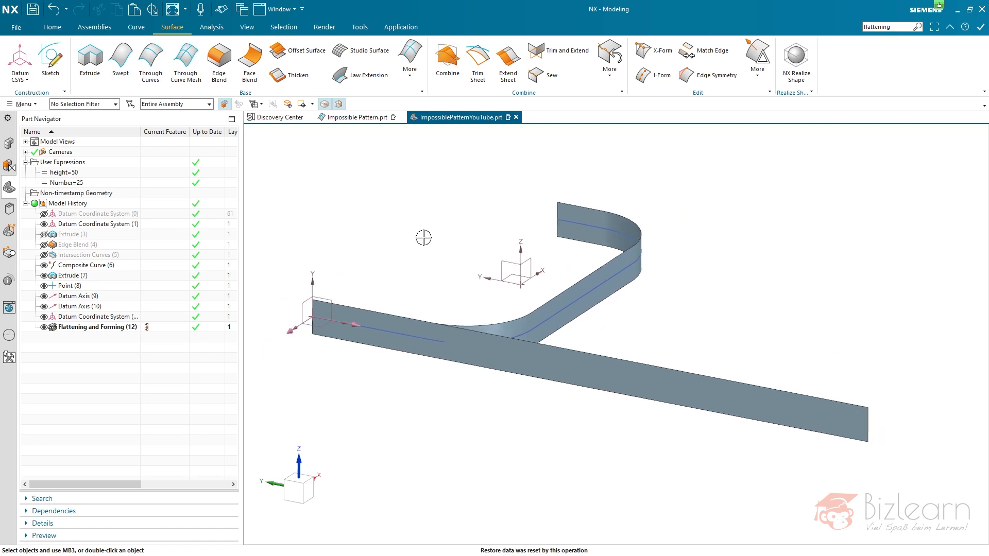
- Copy Intersection Curves (5) and paste it as a new feature, using the flattened strip's face as the first set to intersect
click(98, 256)
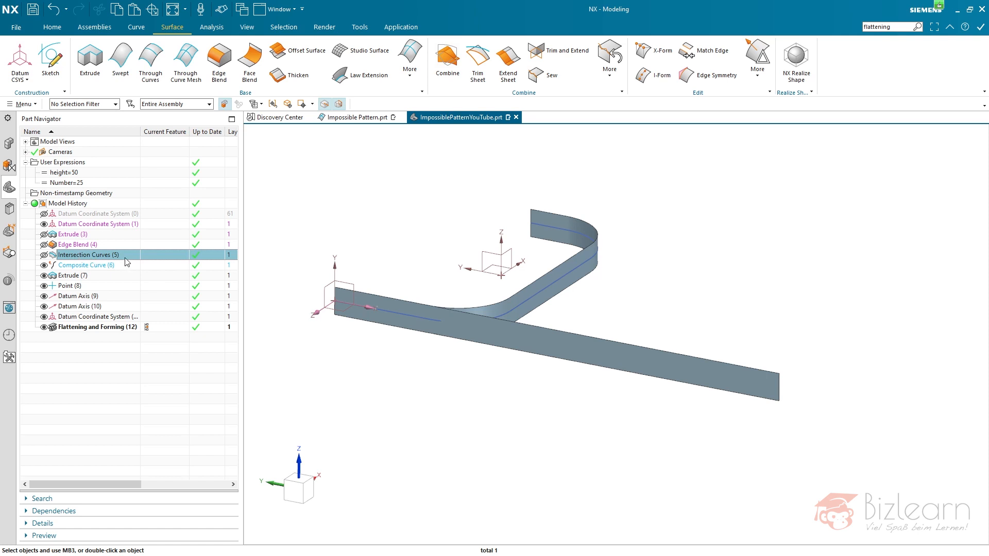
key(ctrl+c)
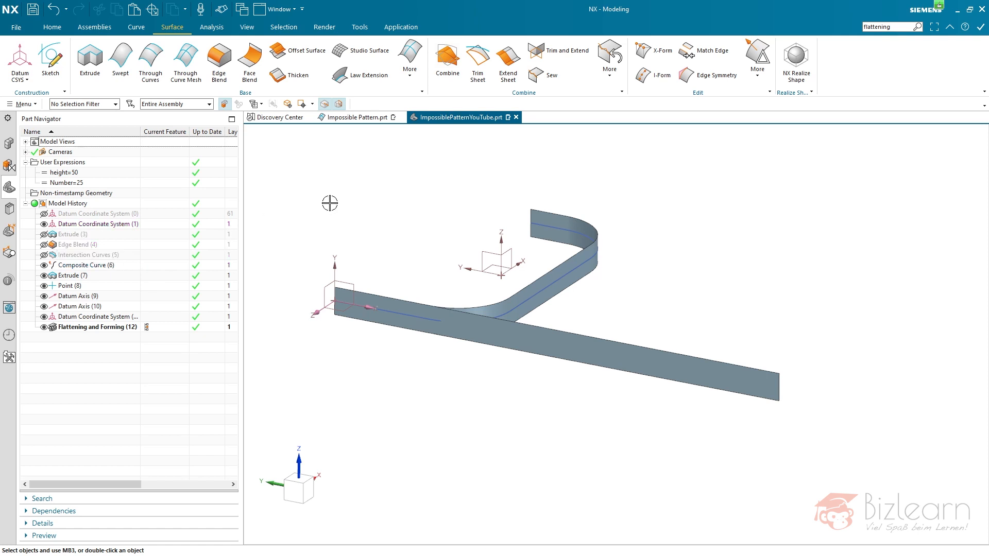
key(ctrl+v)
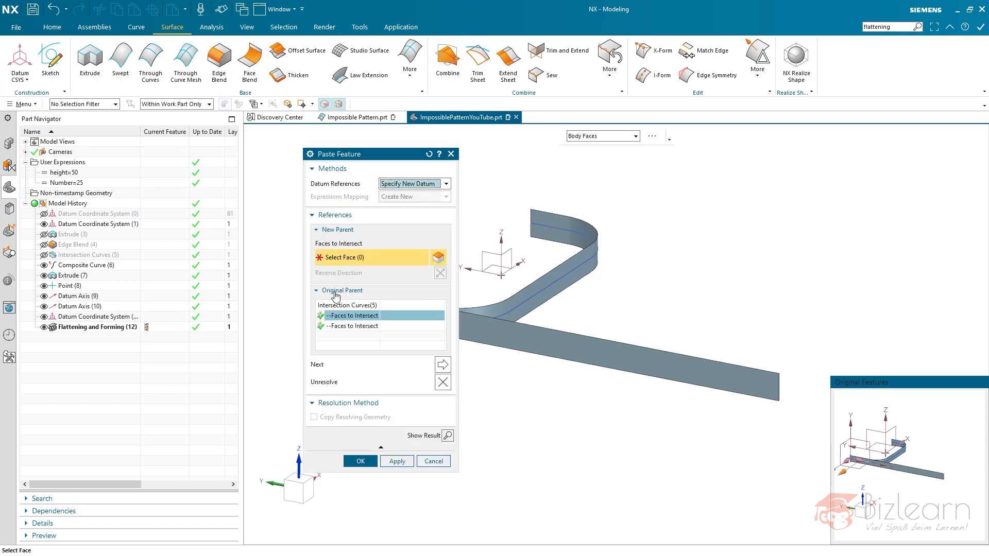
click(366, 329)
click(353, 317)
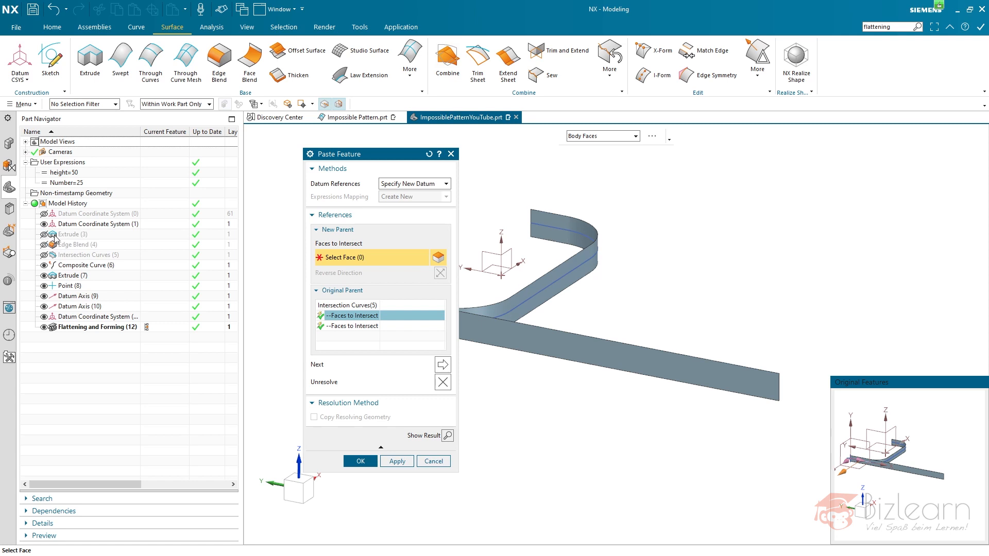
click(563, 349)
click(366, 328)
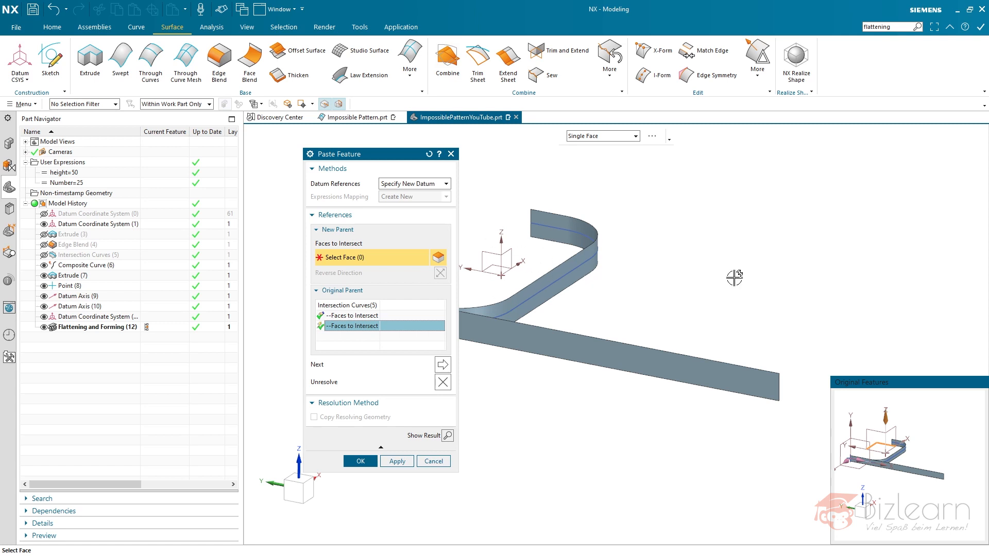
middle_click(577, 414)
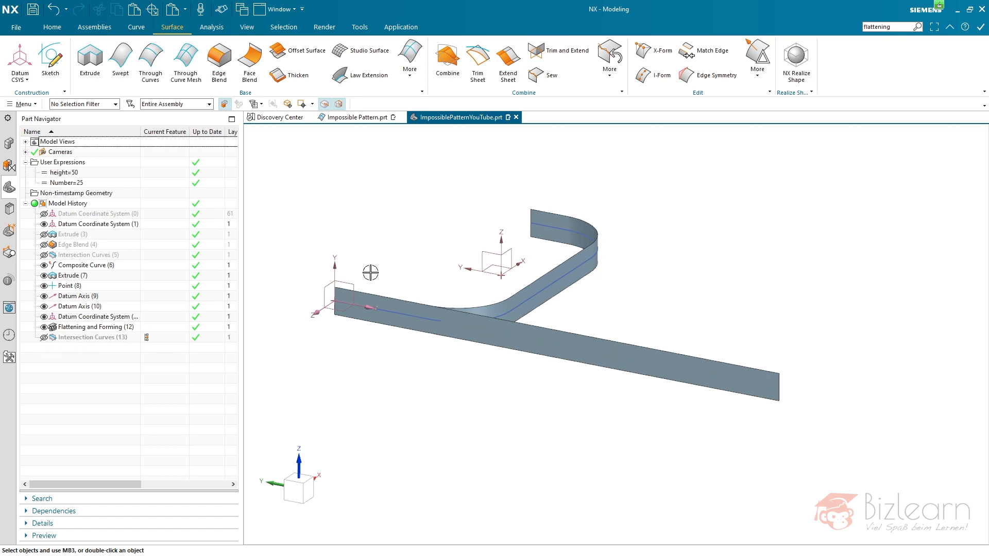
- Hide the composite curve and measure the length of the pasted intersection curve on the flat strip, making the length measurement associative
click(44, 266)
right_click(369, 214)
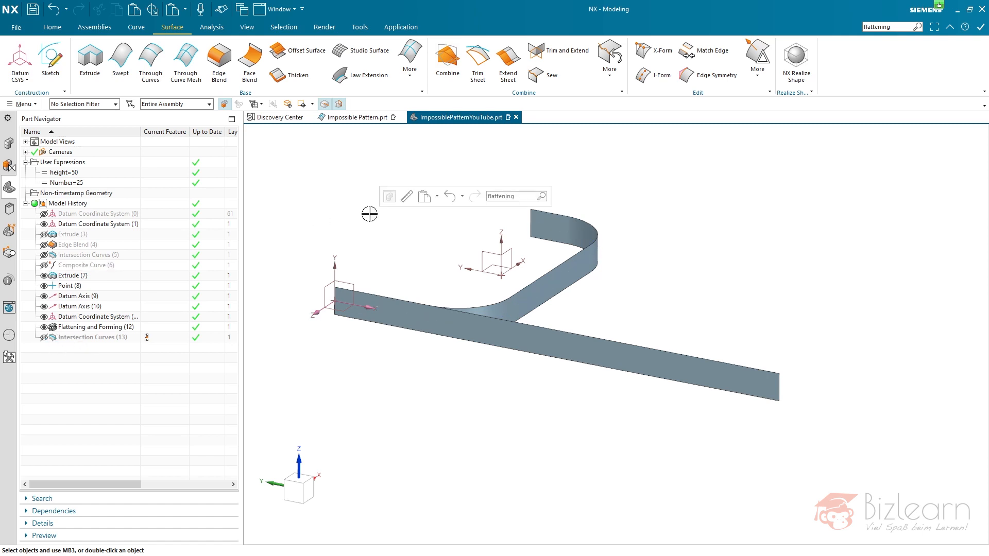
click(406, 199)
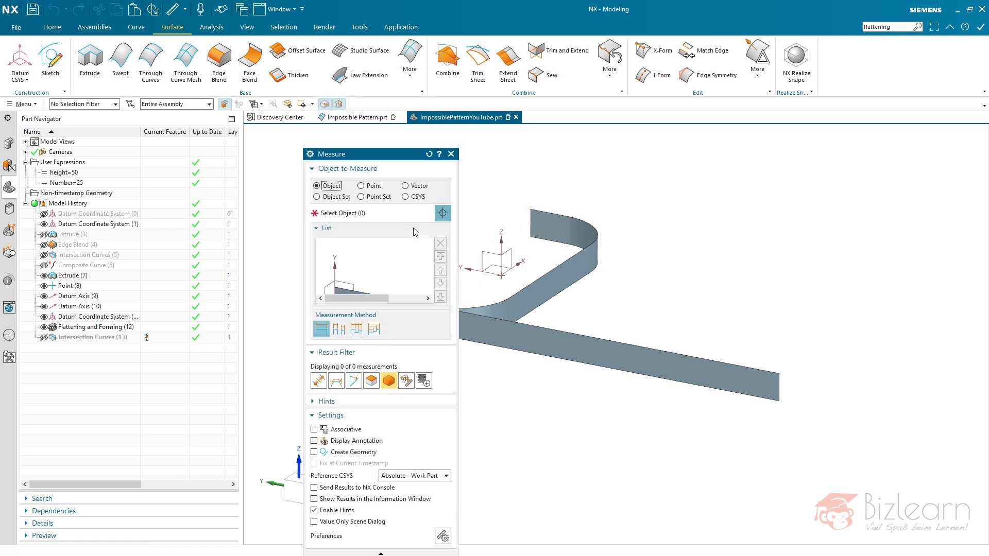
click(107, 338)
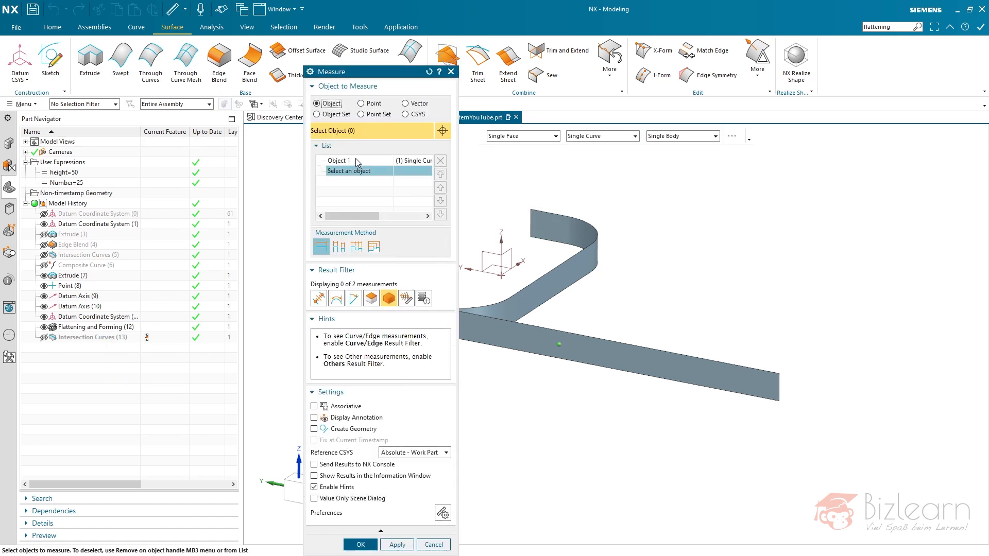
click(356, 160)
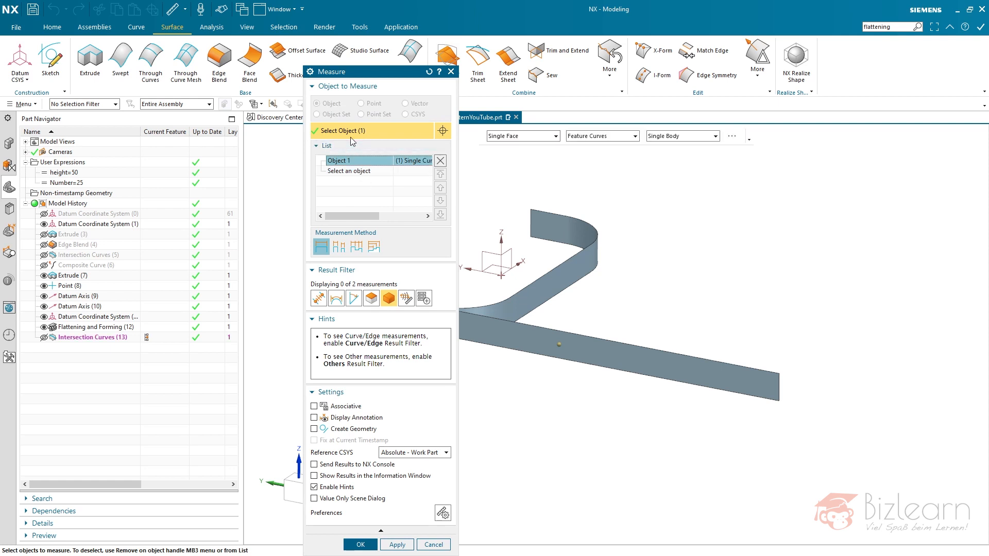
click(336, 301)
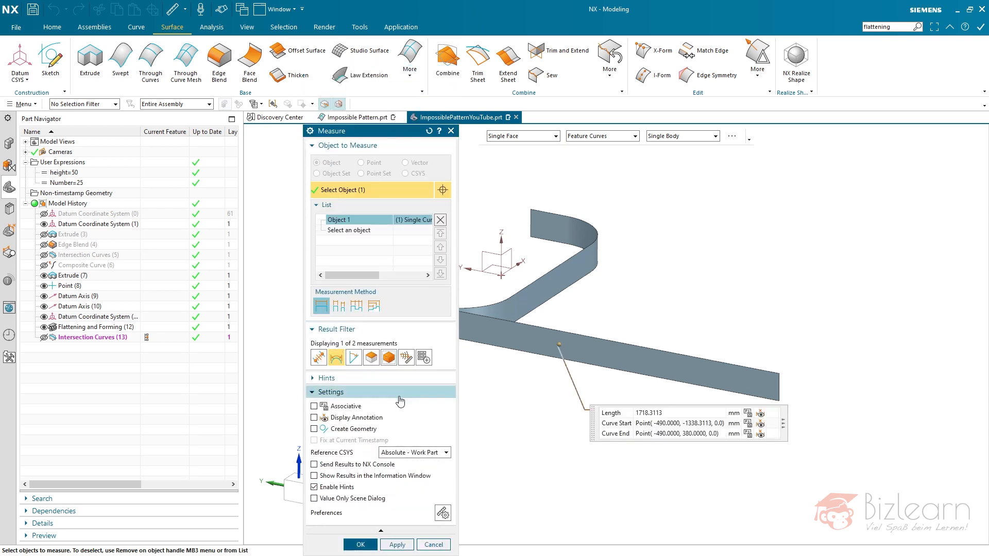
click(748, 414)
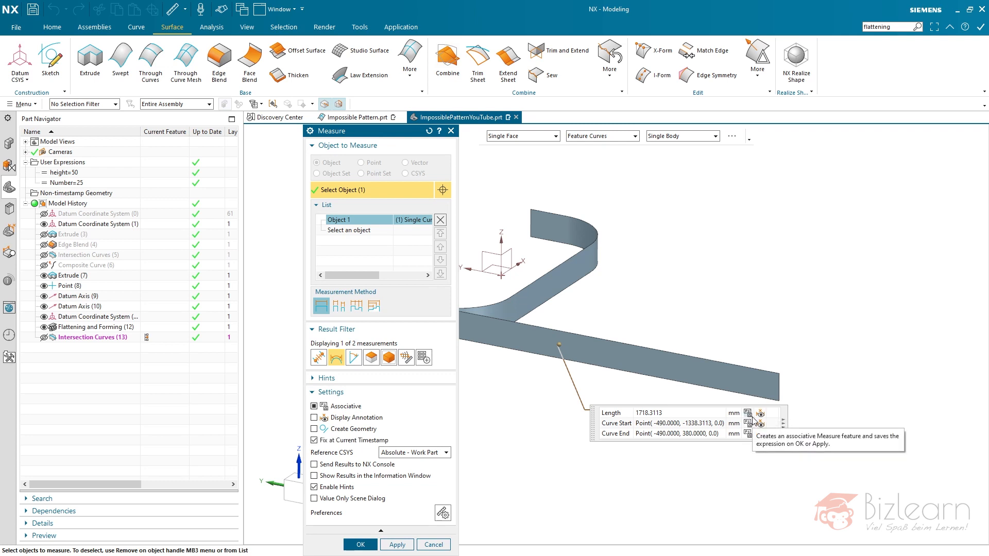
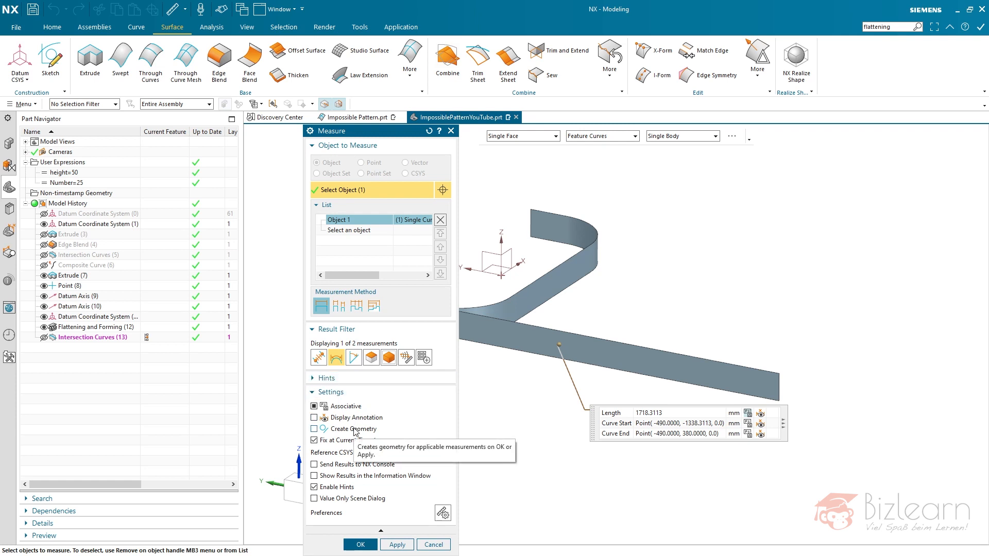
- Accept the associative curve length measurement and look up its expression in the Expressions list
drag(402, 137, 412, 102)
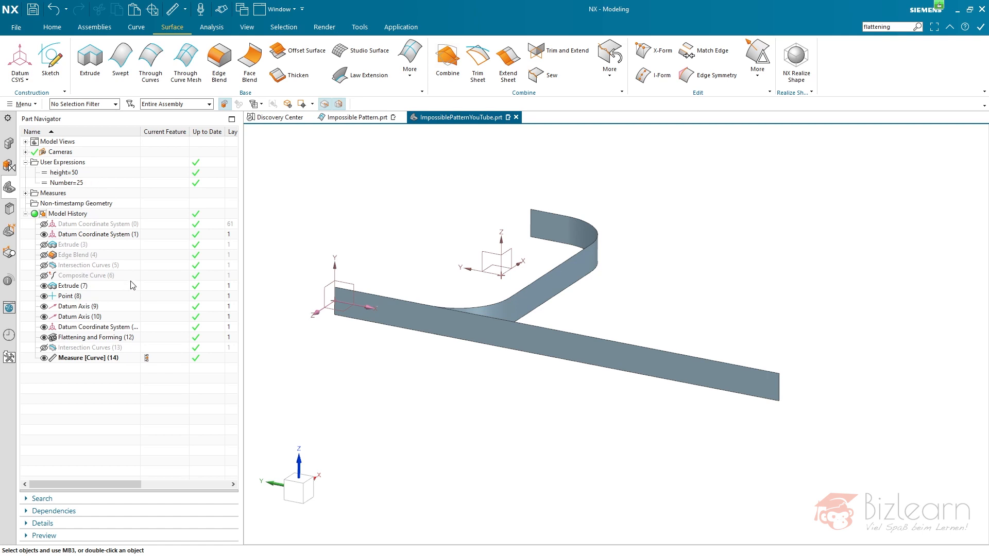
key(ctrl+e)
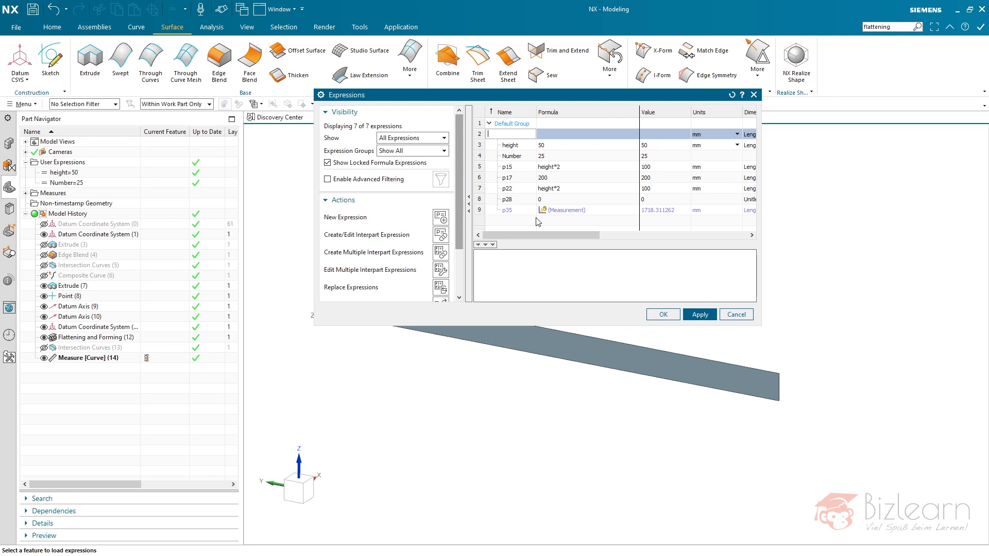
click(513, 211)
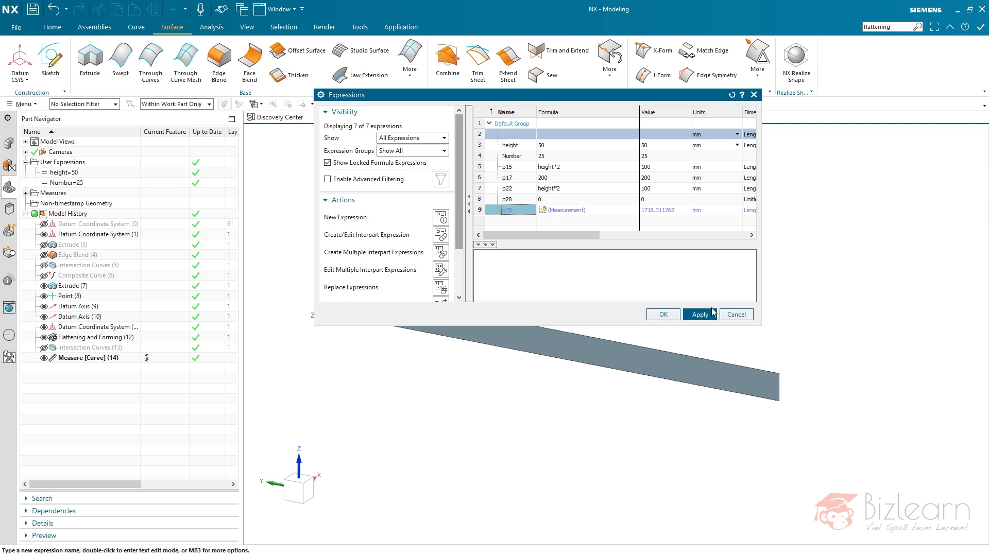
click(735, 315)
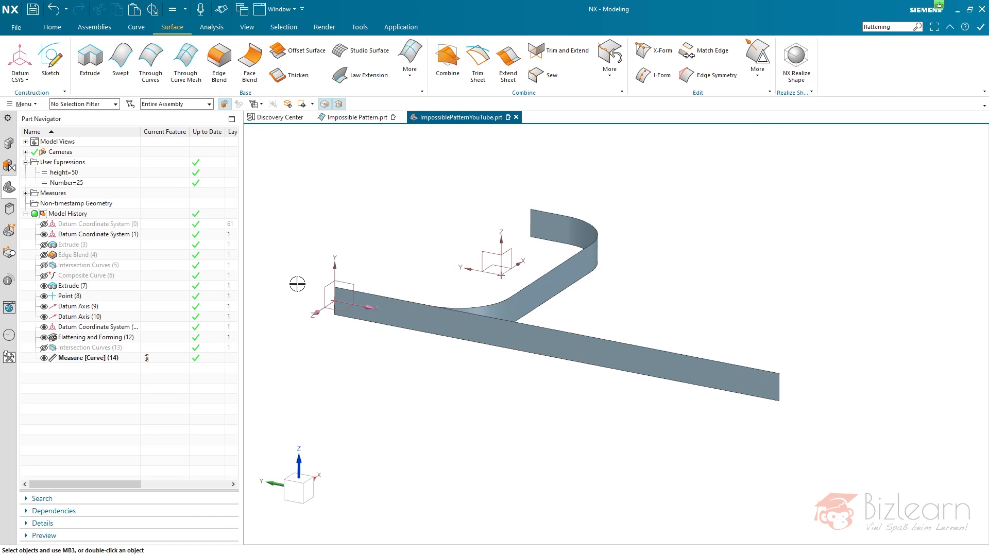
- Create a sketch on the plane of the datum coordinate system at the flat strip's end
click(50, 61)
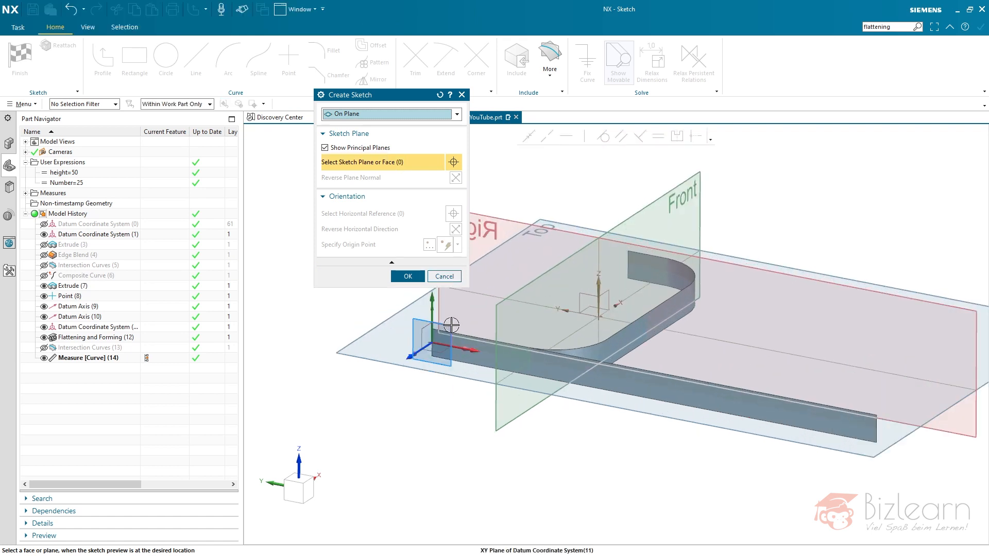
click(451, 325)
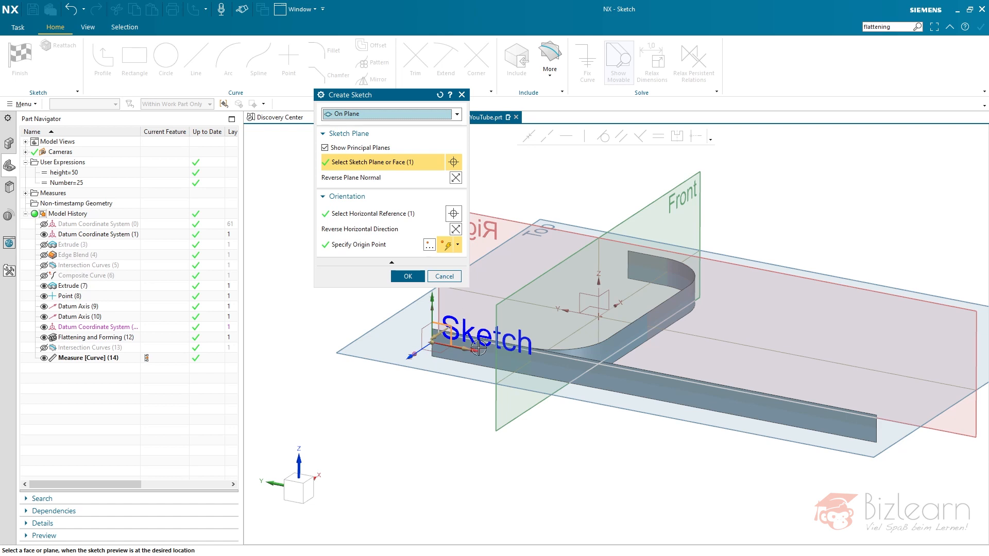
middle_click(354, 310)
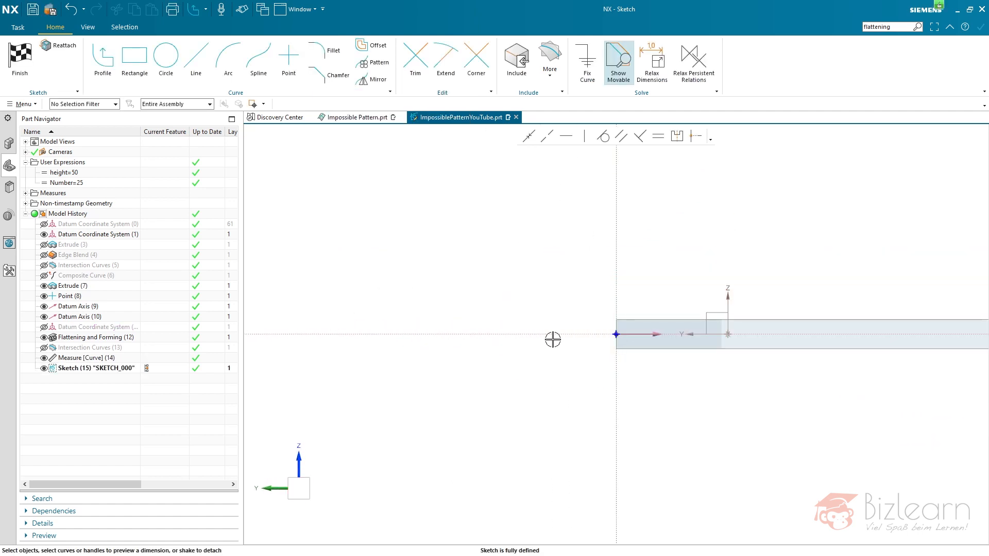
scroll(705, 338, up, 3)
scroll(704, 338, up, 2)
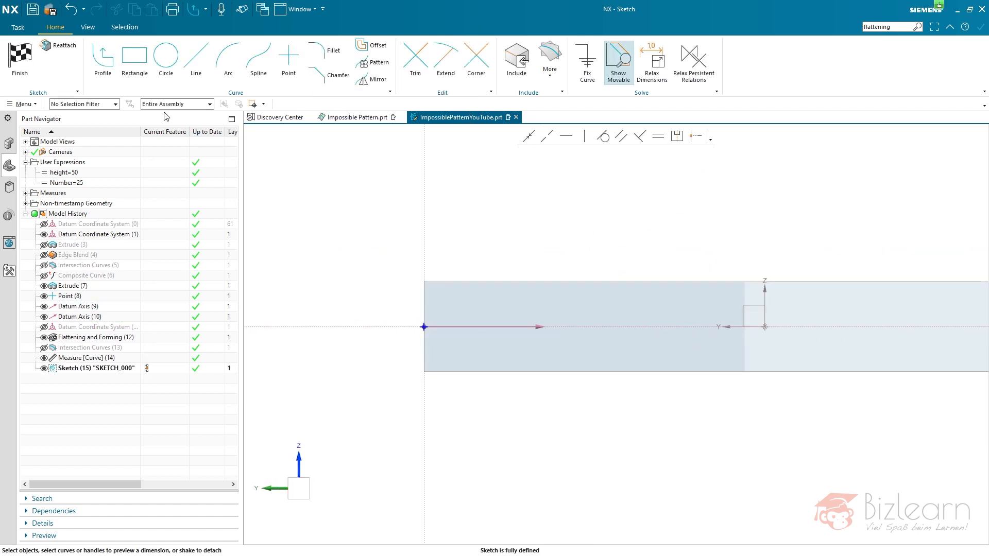
- Draw a 200 mm line from the sketch origin along the horizontal axis into the flat strip
click(196, 57)
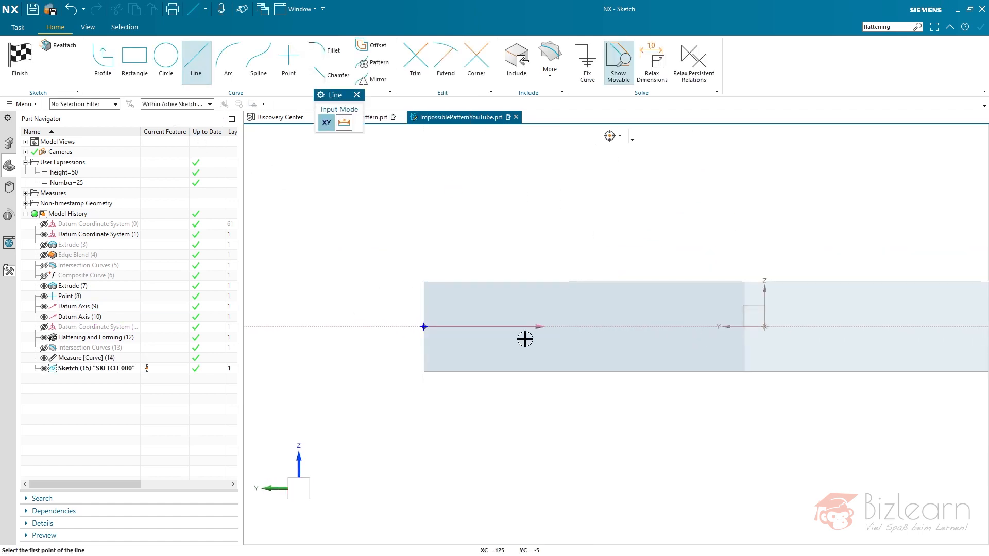
click(424, 326)
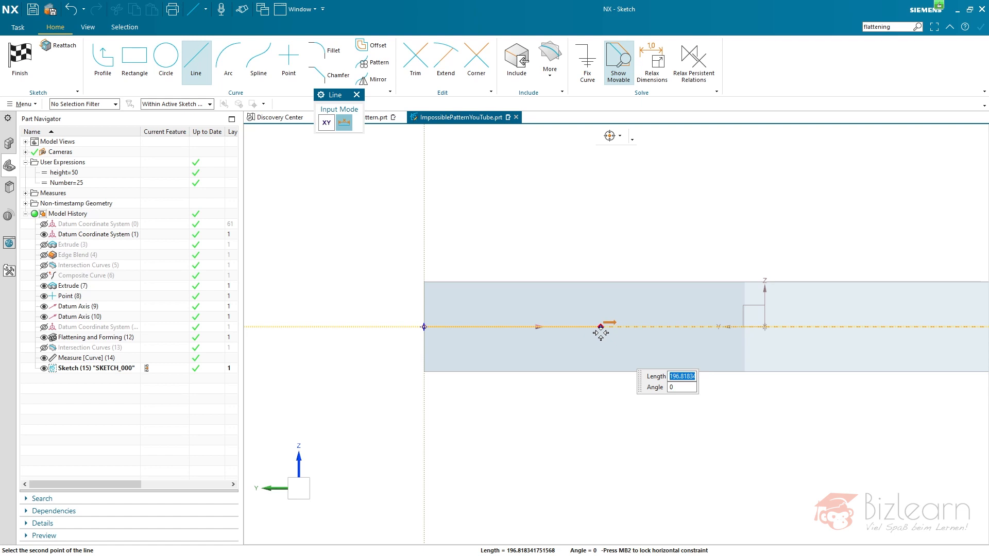
text(200)
key(Tab)
key(Return)
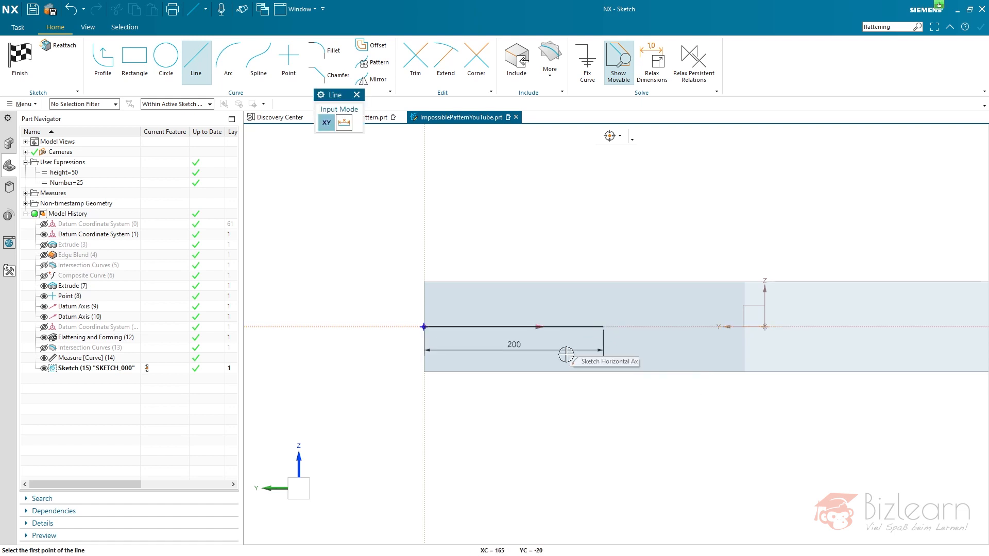
key(Escape)
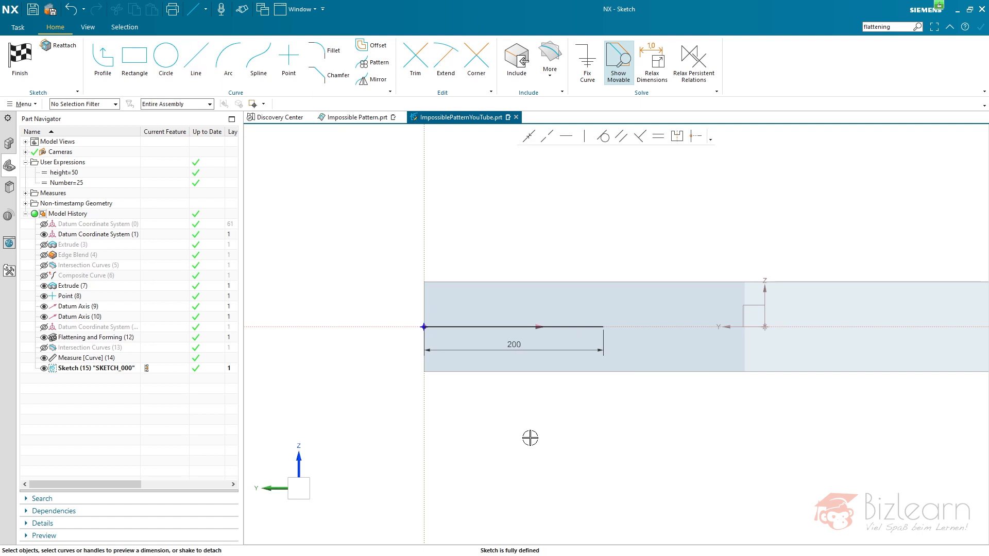
- Add an expression to the line's 200 mm length dimension so that its name and formula are editable
double_click(513, 345)
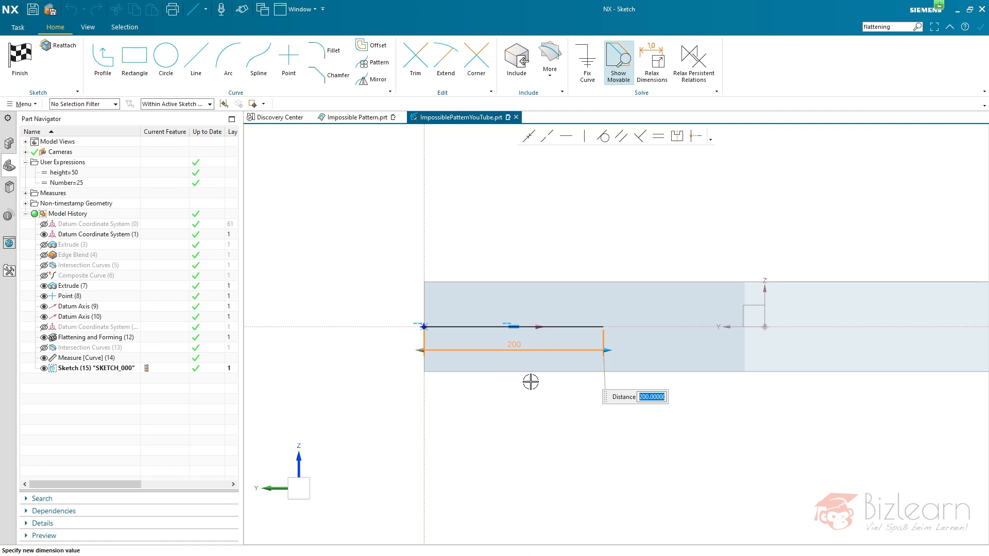
click(126, 523)
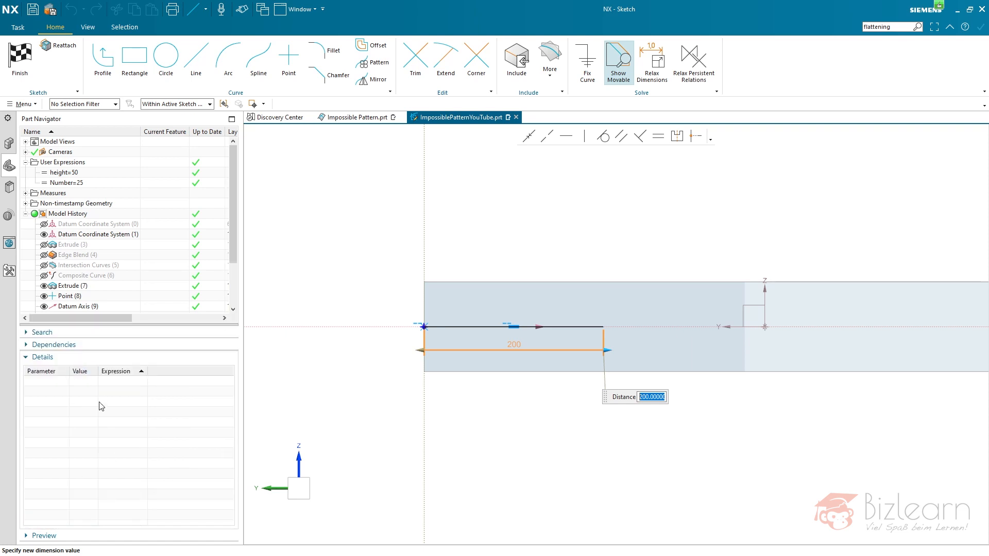
click(88, 357)
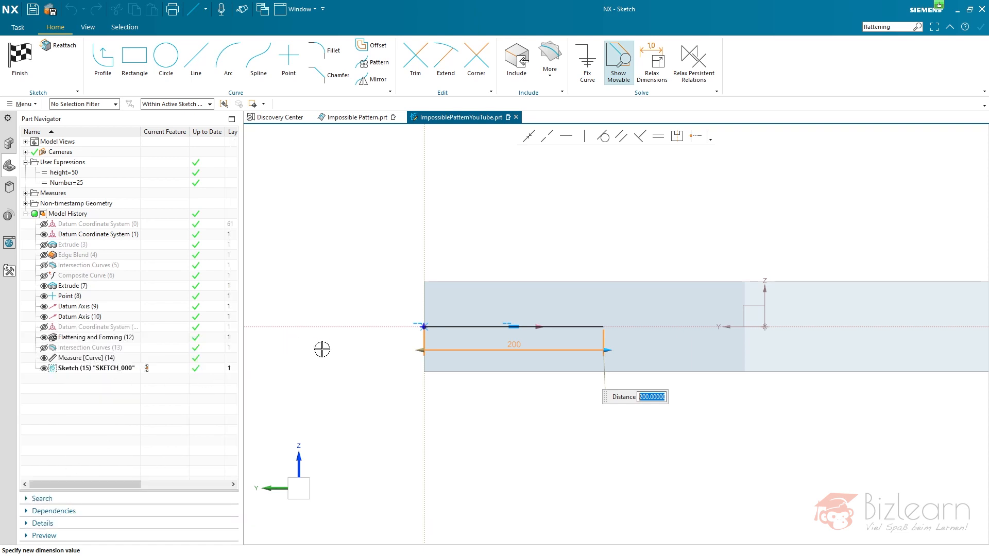
right_click(517, 346)
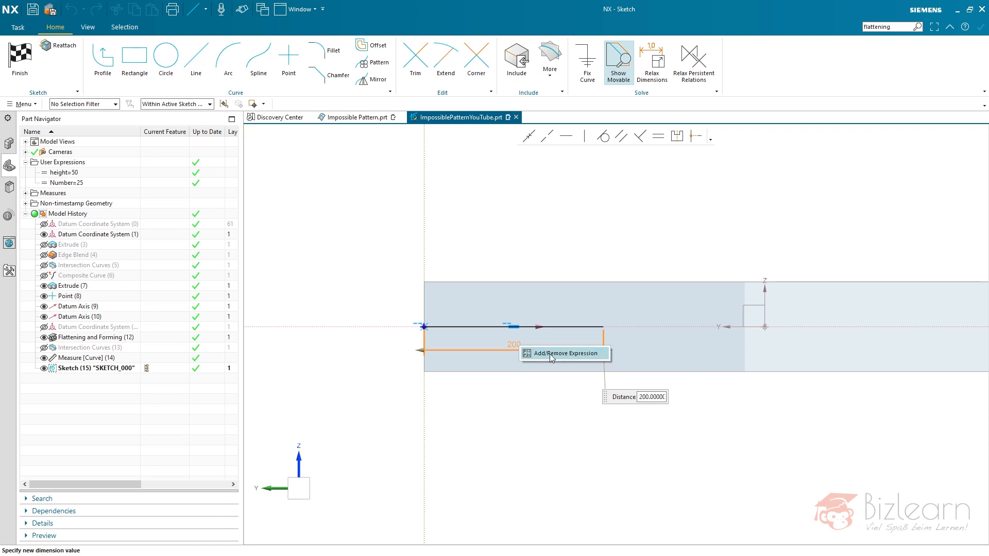
click(645, 394)
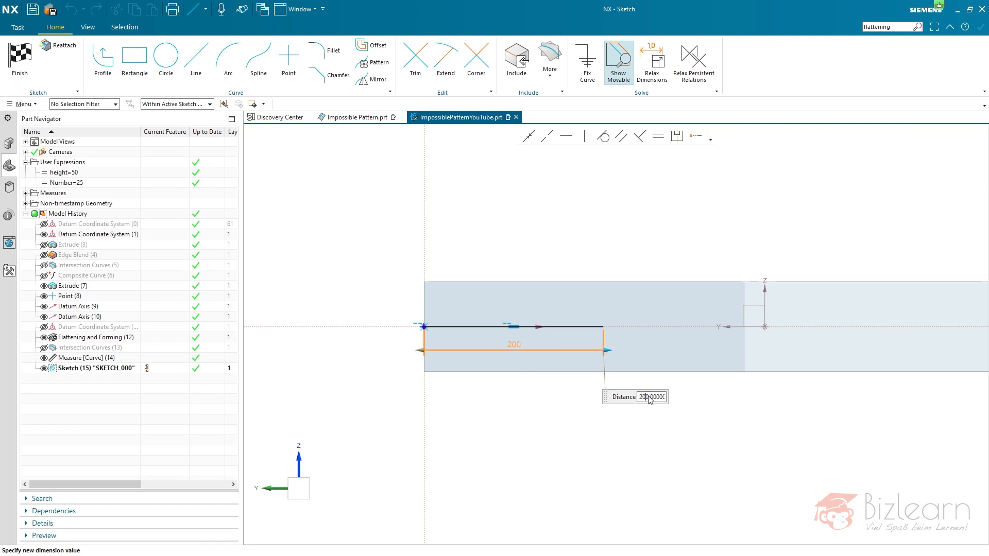
double_click(651, 401)
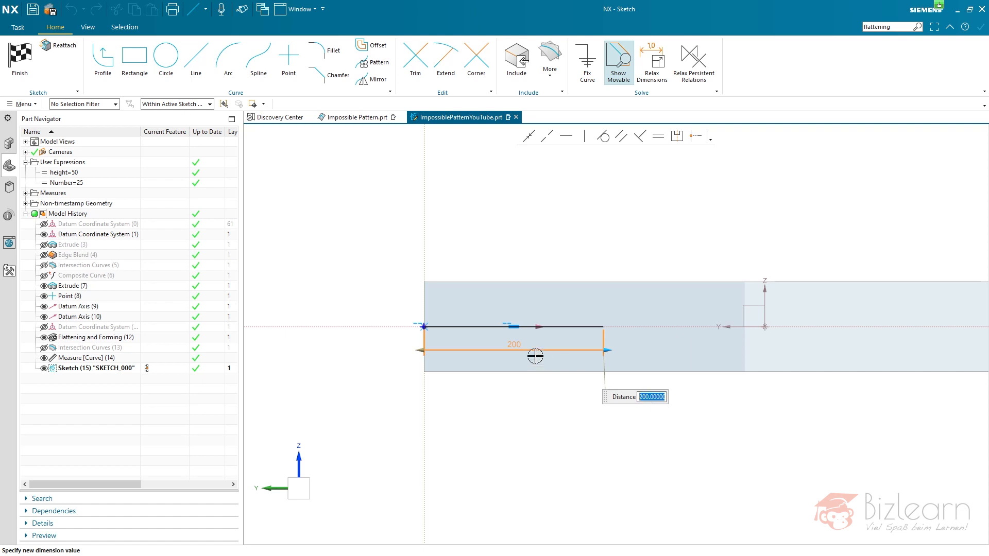
right_click(507, 349)
click(515, 356)
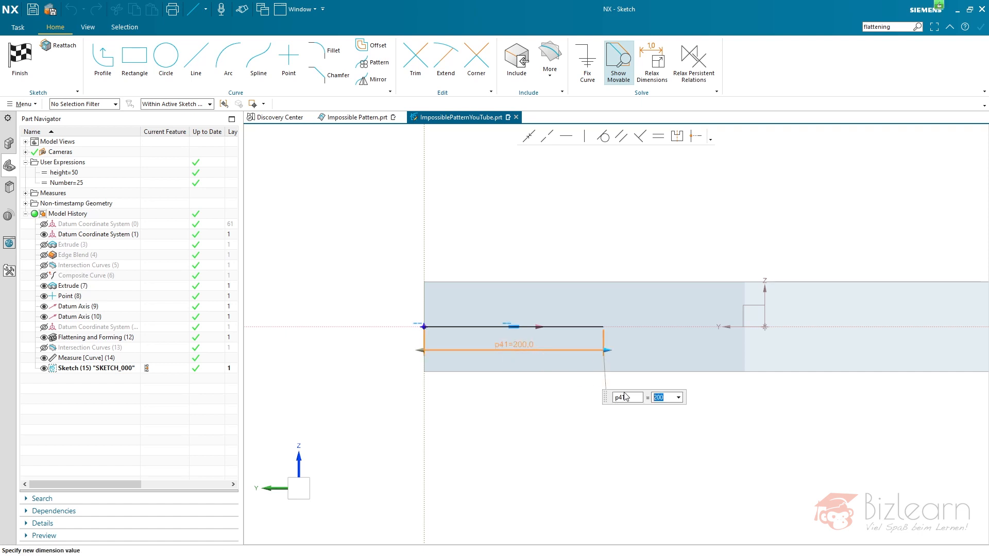
- Name the line's dimension Length and set its formula to p35/Number
double_click(632, 399)
text(Length)
key(Tab)
text(35)
key(BackSpace)
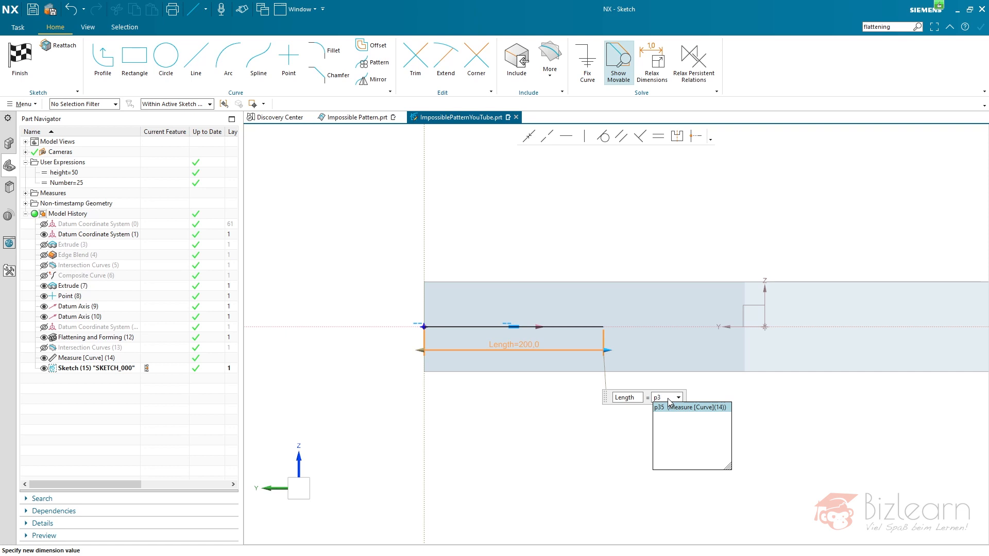
text(5/)
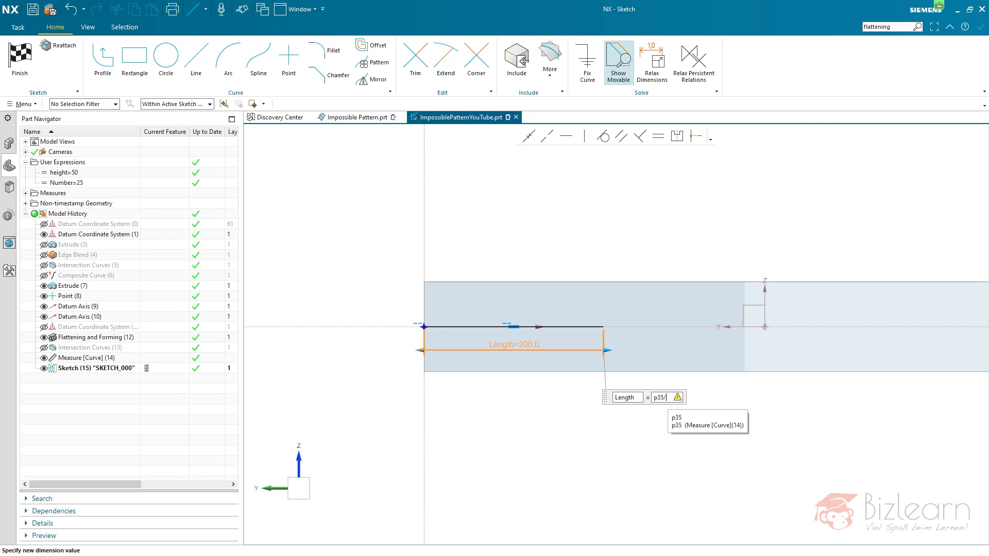
text(nu)
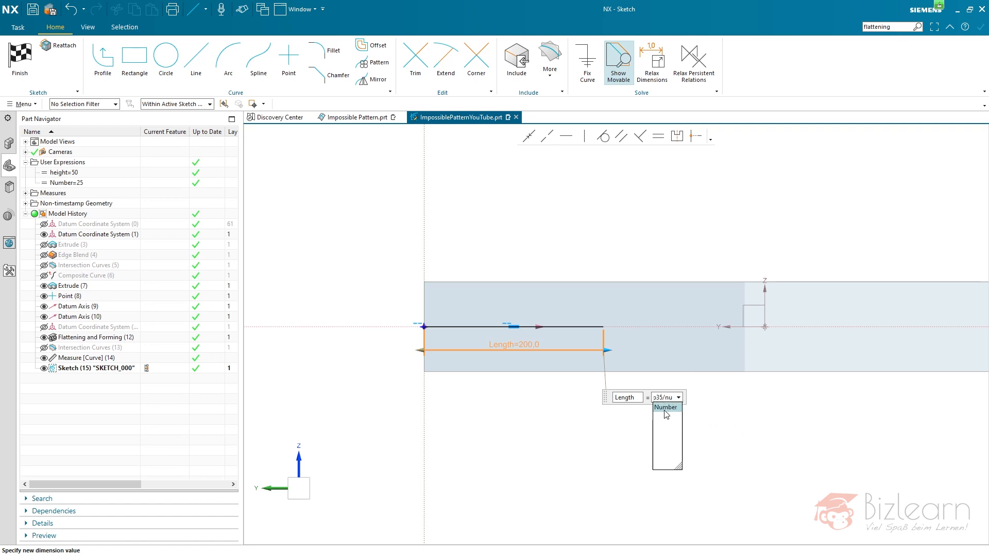
click(665, 408)
key(Return)
key(Return)
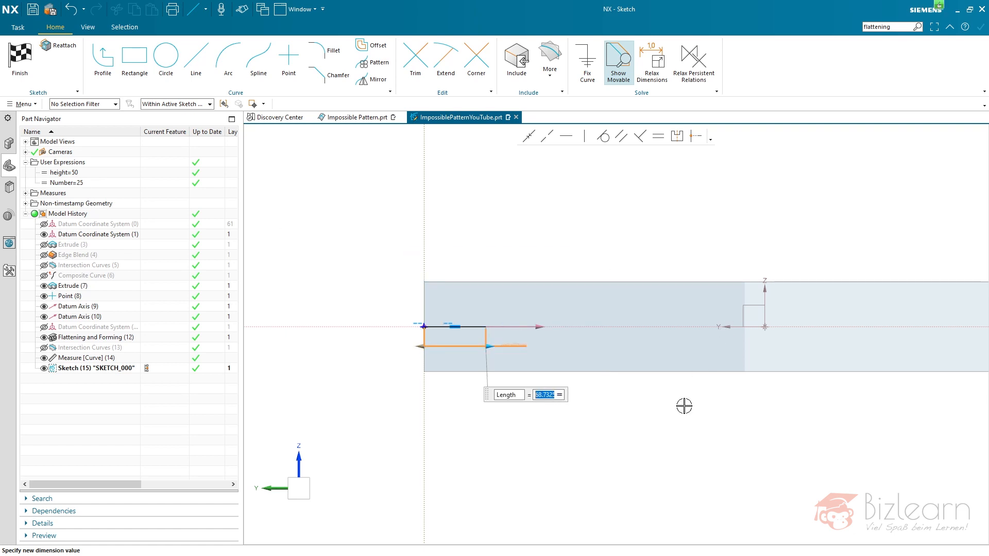
scroll(361, 329, up, 3)
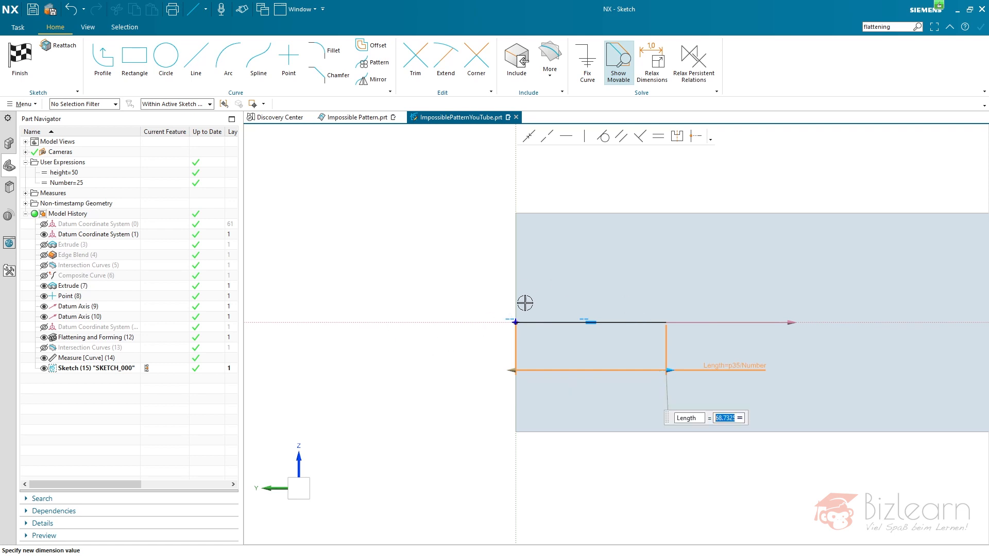
key(Escape)
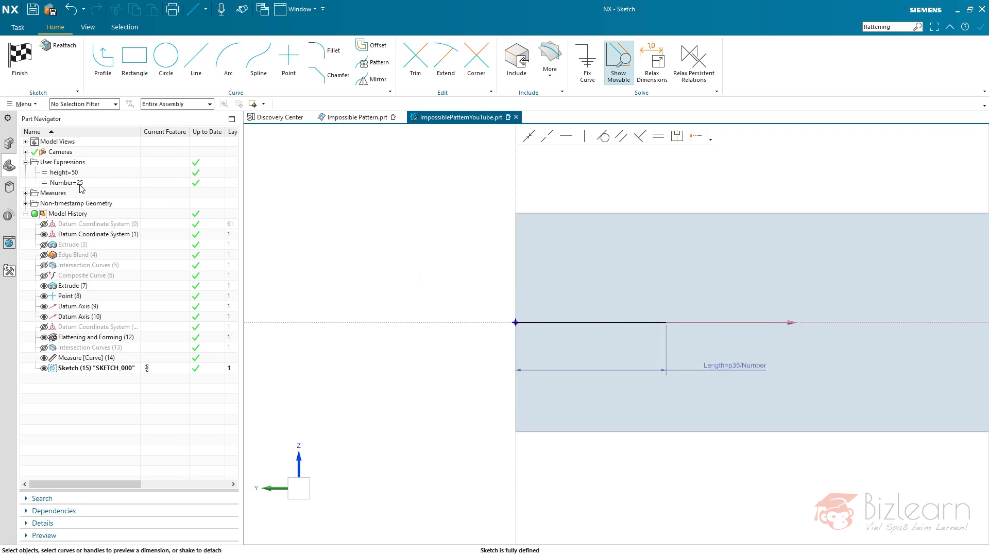
- Sketch a three-segment zigzag profile from the sketch origin, peaking above and below the base line, with the last segment about 36 mm ending at its far endpoint
scroll(438, 295, down, 2)
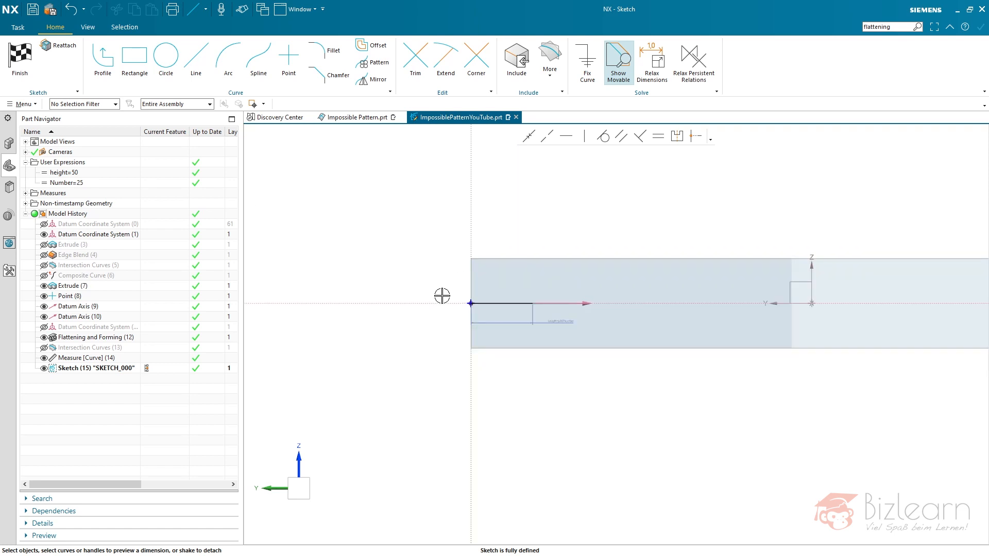
scroll(487, 307, up, 1)
scroll(500, 280, up, 3)
scroll(508, 293, down, 1)
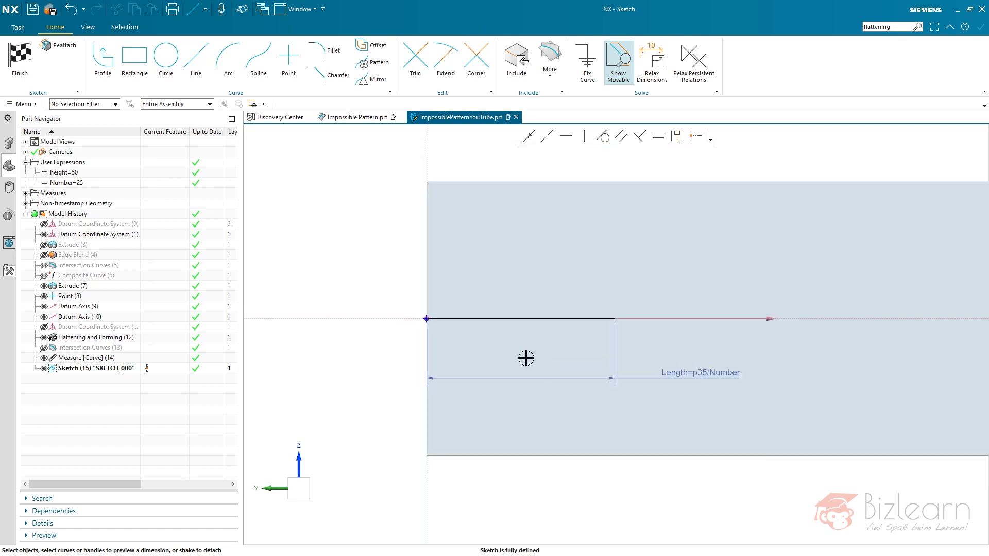
click(103, 59)
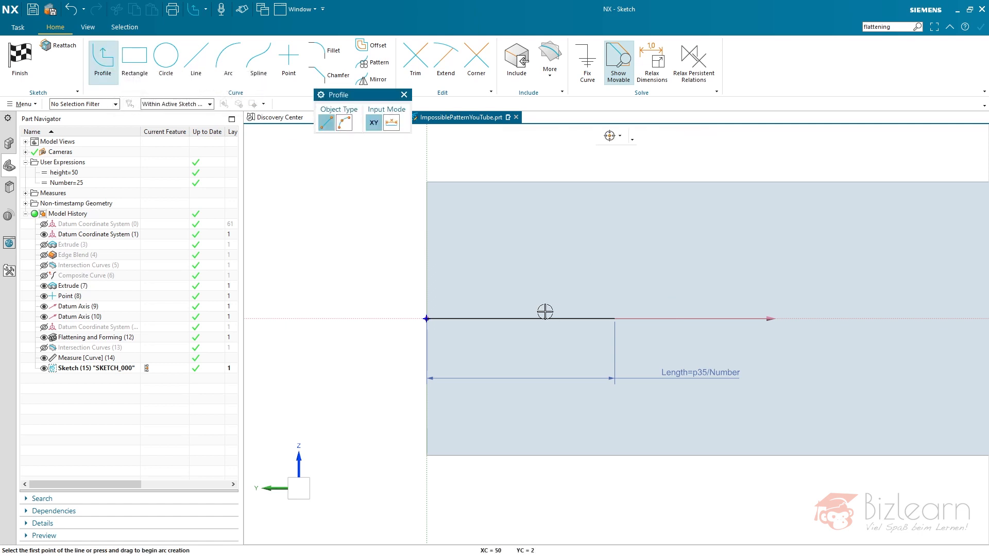
click(426, 319)
click(482, 238)
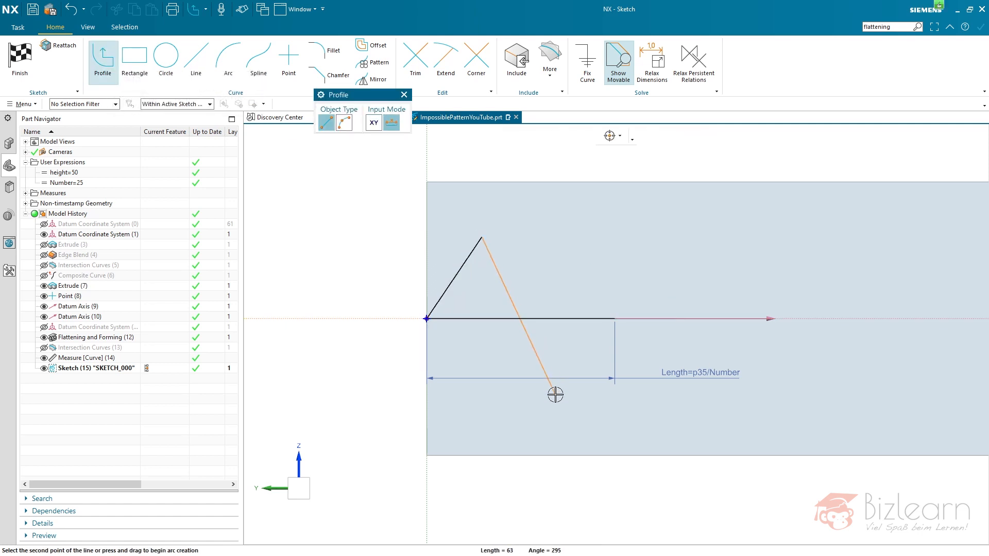
click(554, 401)
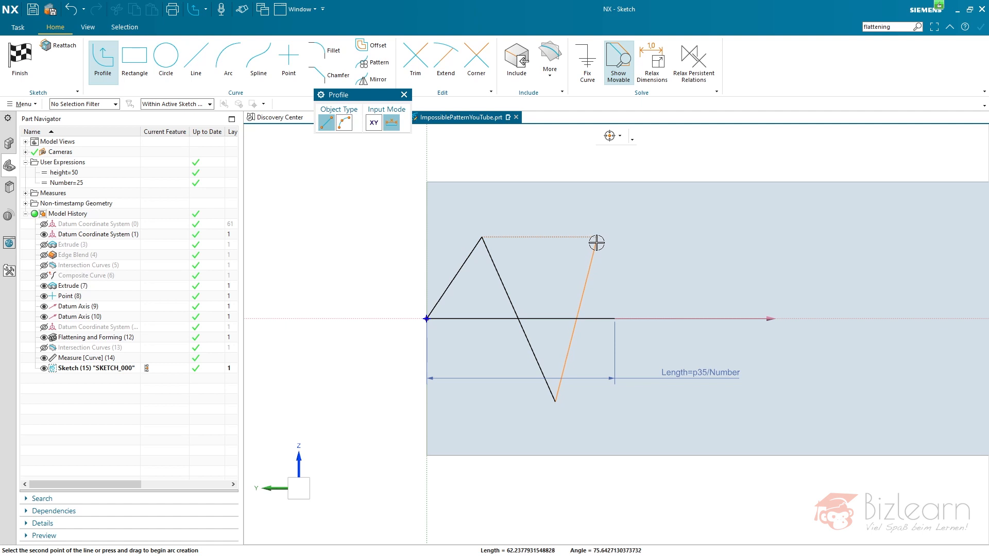
click(615, 318)
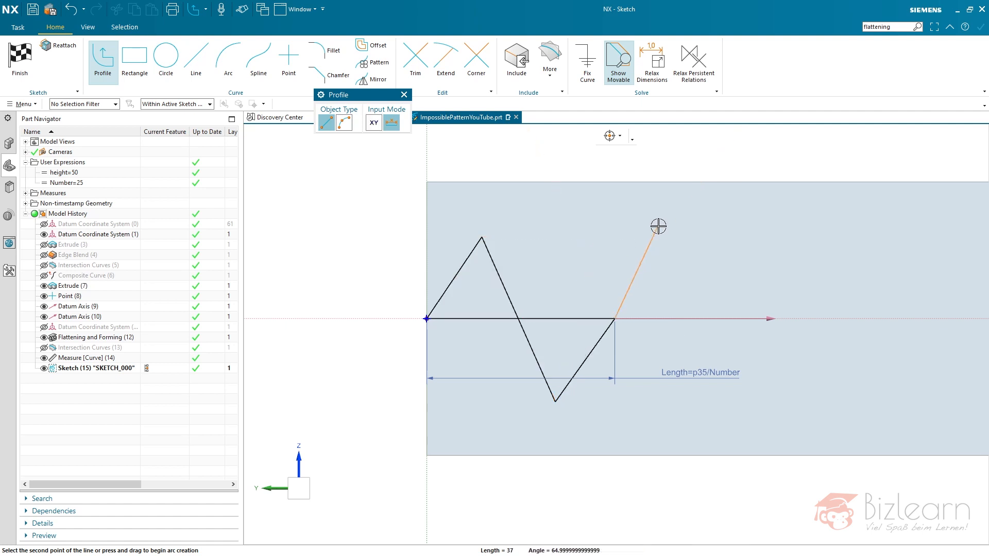
key(Escape)
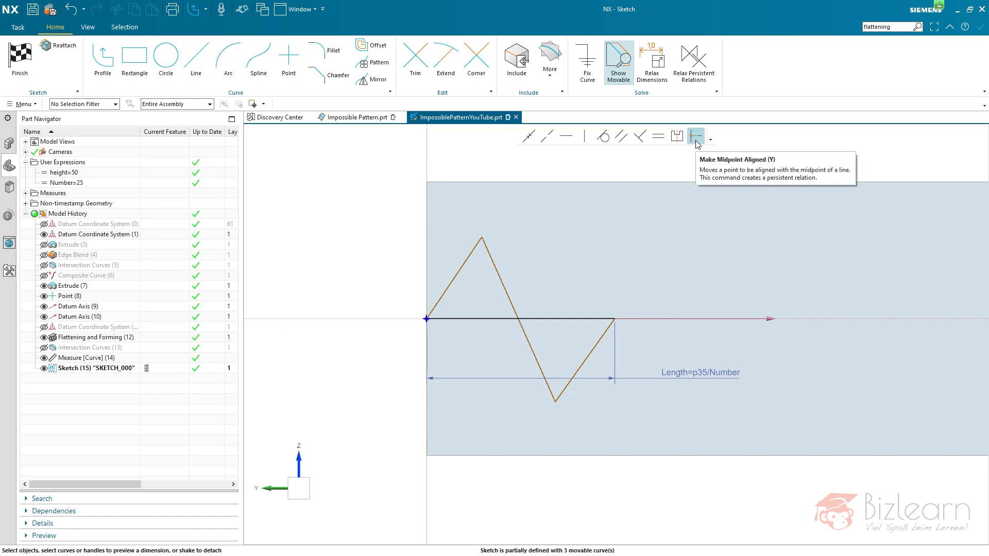
- Add the Options drop-down to the Solve group and enable Create Persistent Relations
click(716, 93)
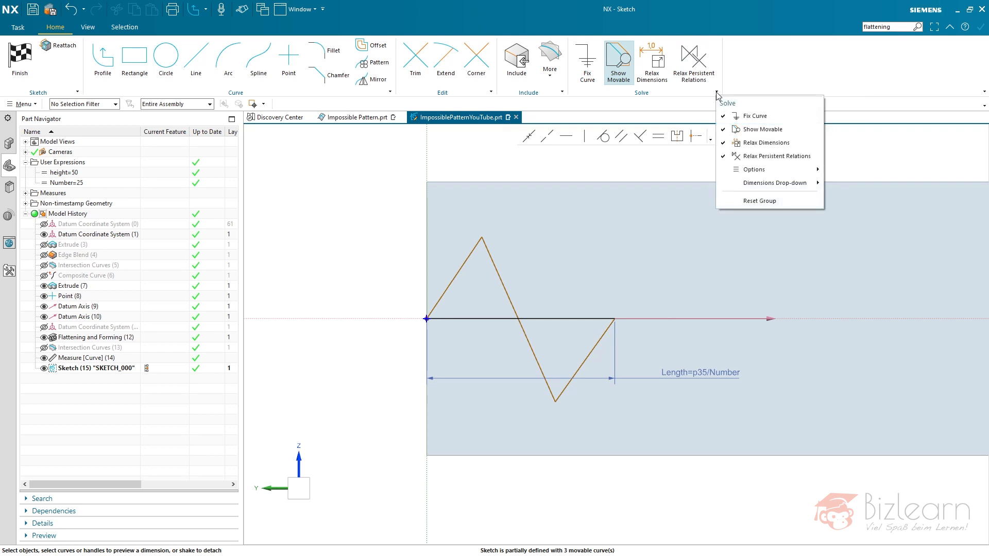
mouse_move(749, 172)
click(745, 173)
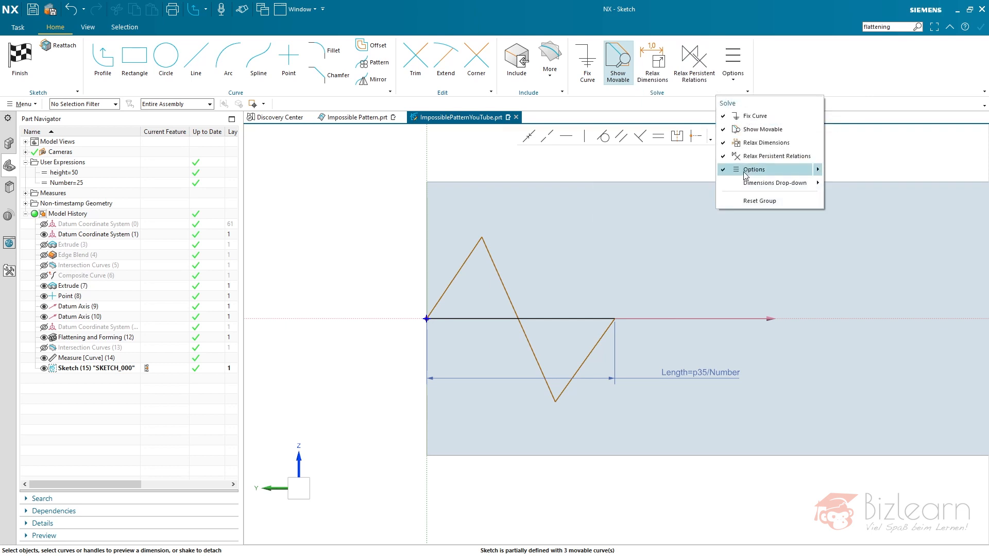
click(744, 66)
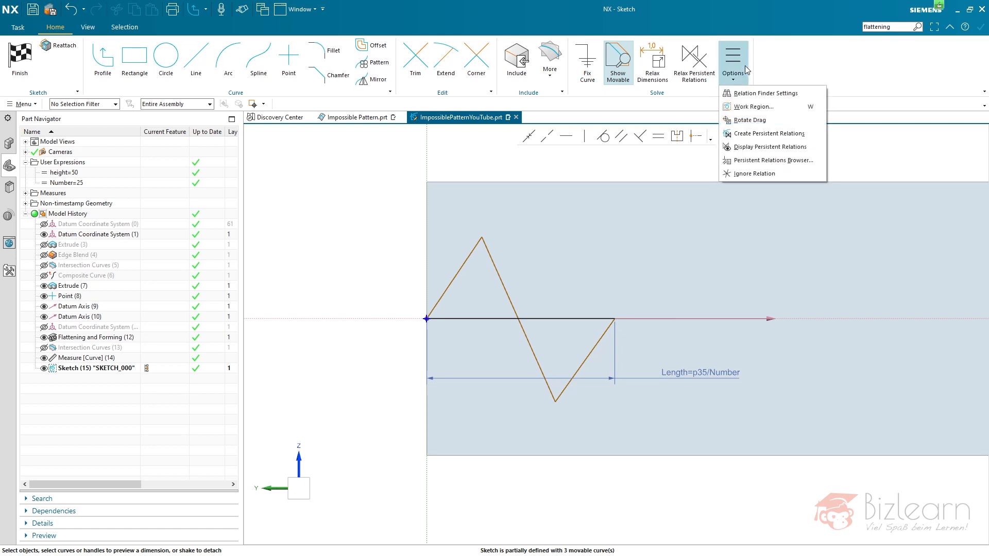
click(767, 135)
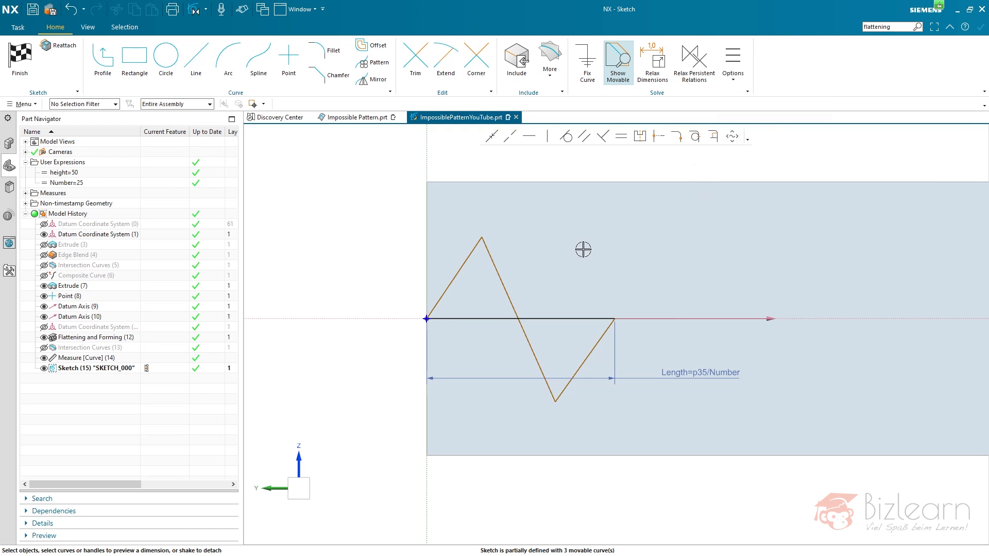
- Align the zigzag's long middle segment and the base line at their midpoint with Make Midpoint Aligned, and display persistent relations
click(660, 142)
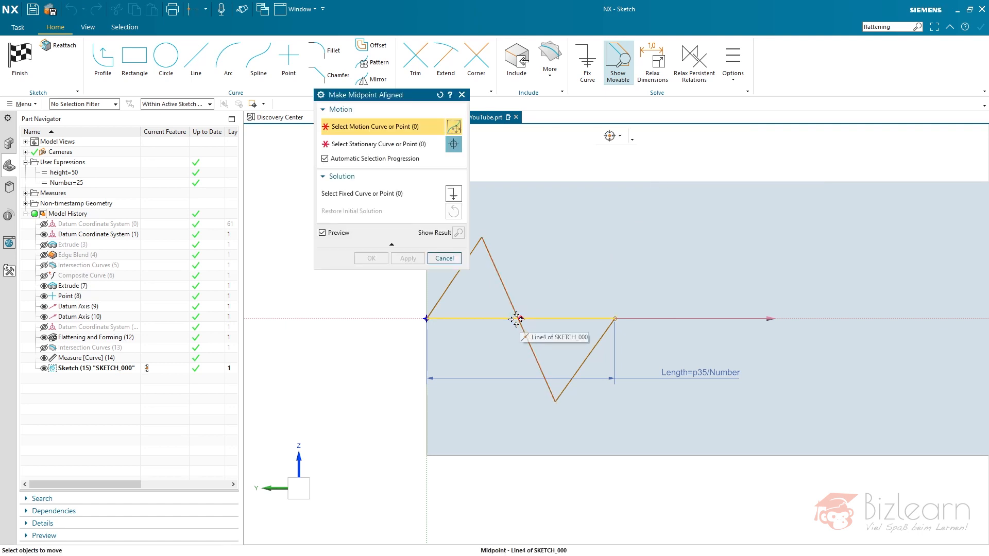
click(545, 324)
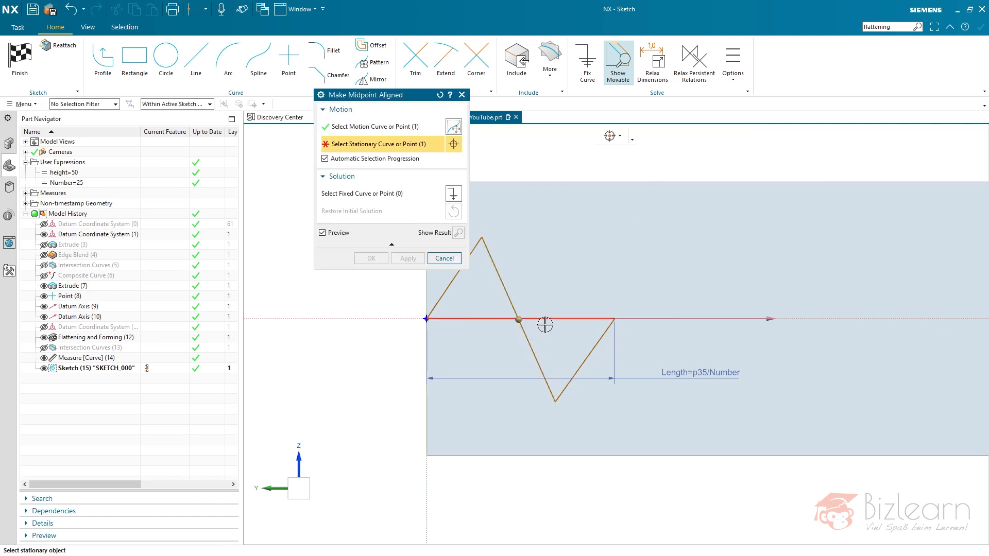
middle_click(568, 269)
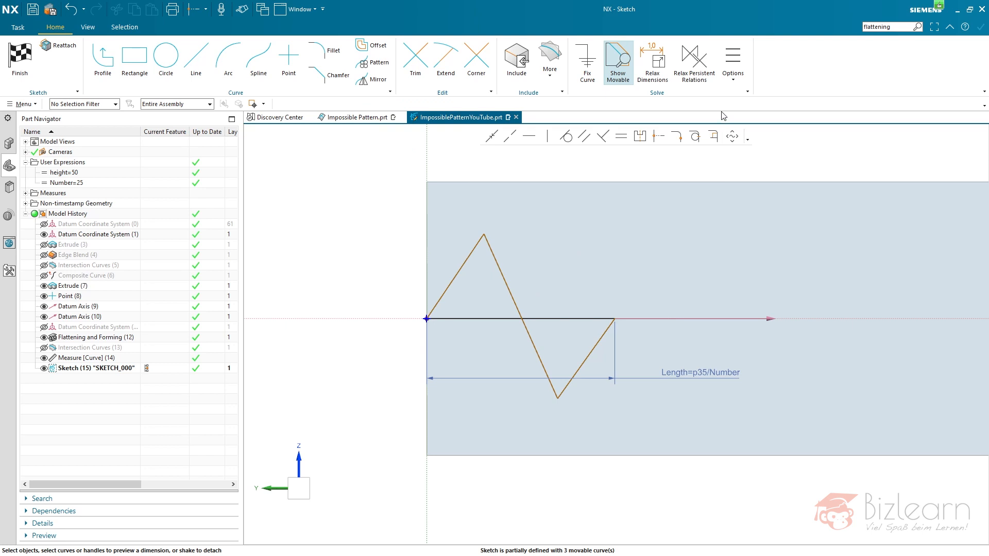
click(734, 82)
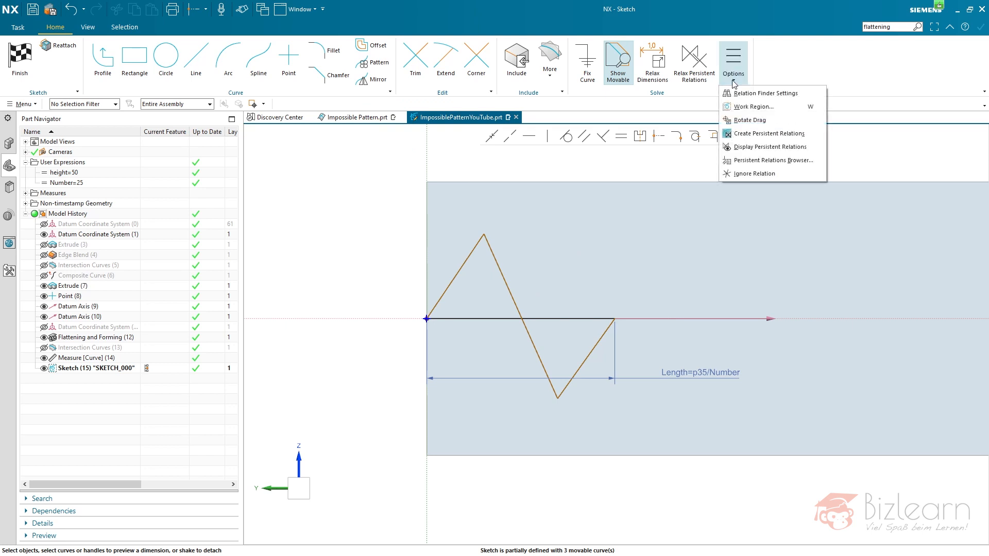
click(743, 149)
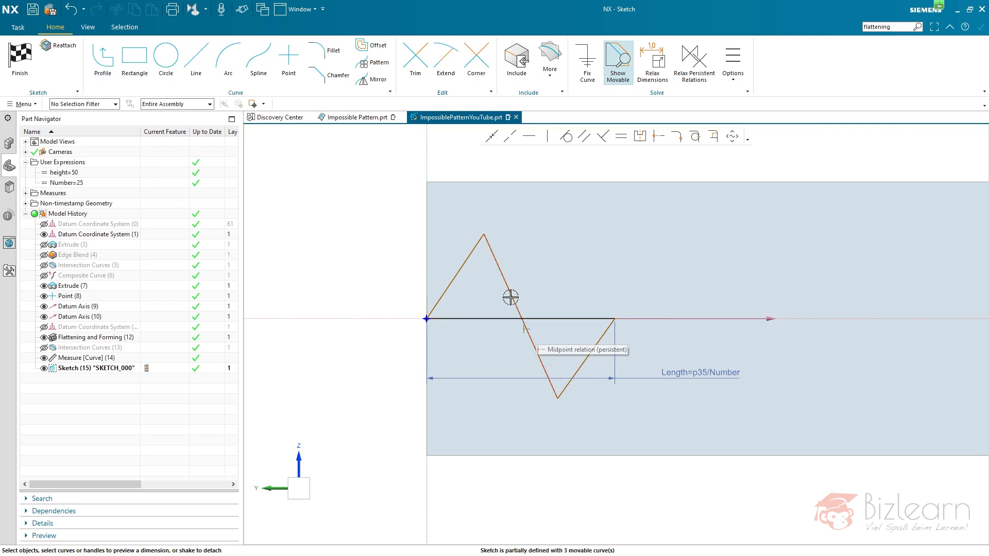
- Make the first and last zigzag segments equal in length and pull the upper peak slightly down toward the origin
click(455, 276)
click(572, 371)
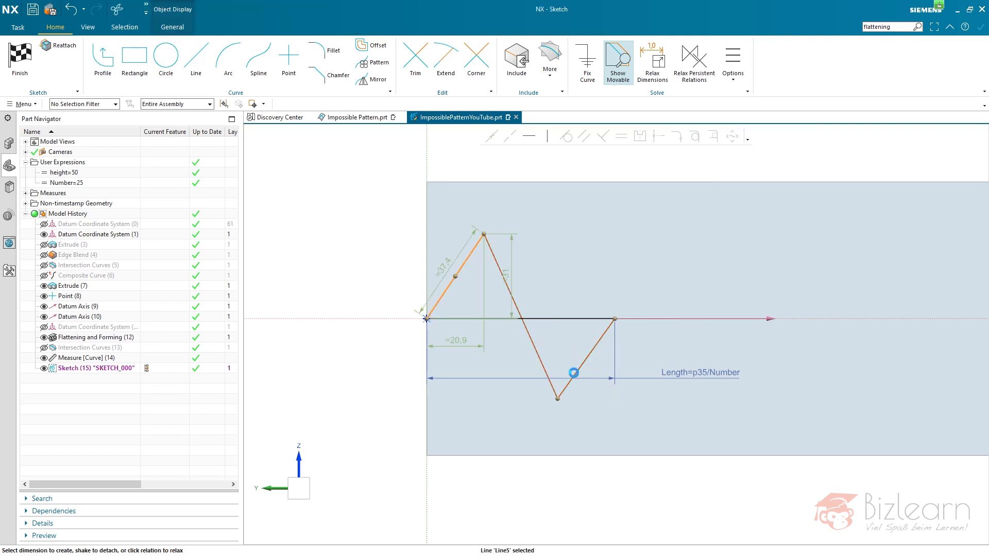
click(619, 138)
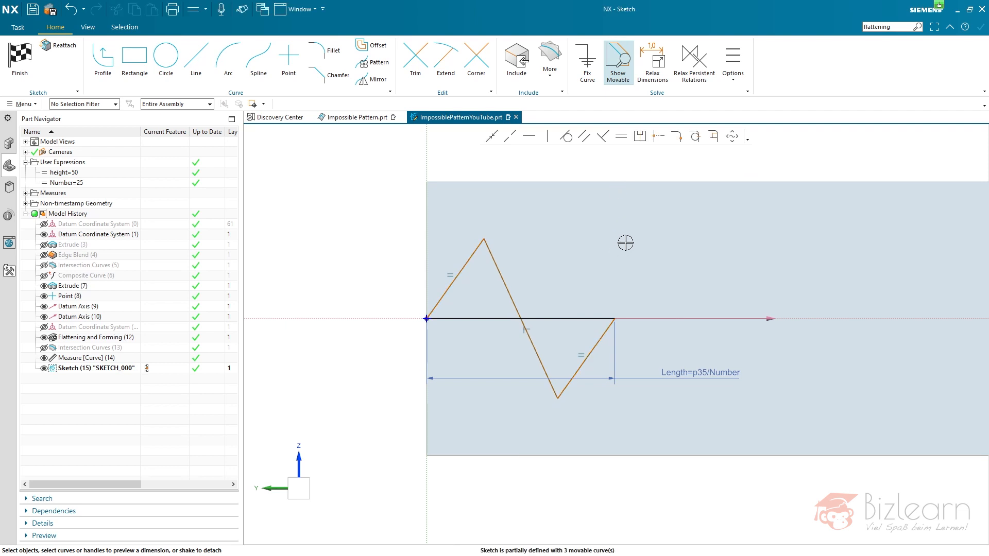
mouse_move(480, 237)
mouse_down()
mouse_move(466, 233)
mouse_move(515, 243)
mouse_move(473, 245)
mouse_up()
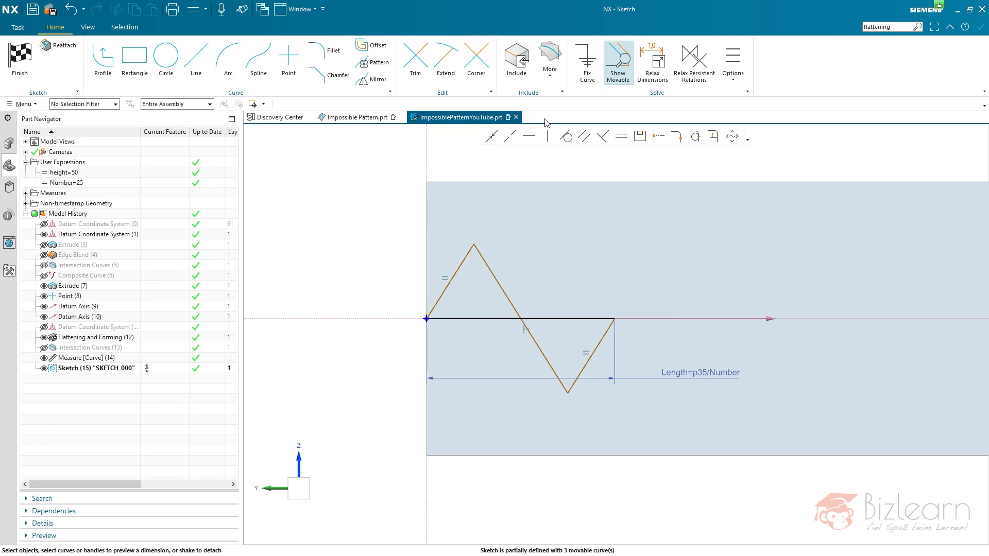
- Draw a line about 32 mm long from the upper peak to the base line's midpoint and convert it to reference
click(196, 58)
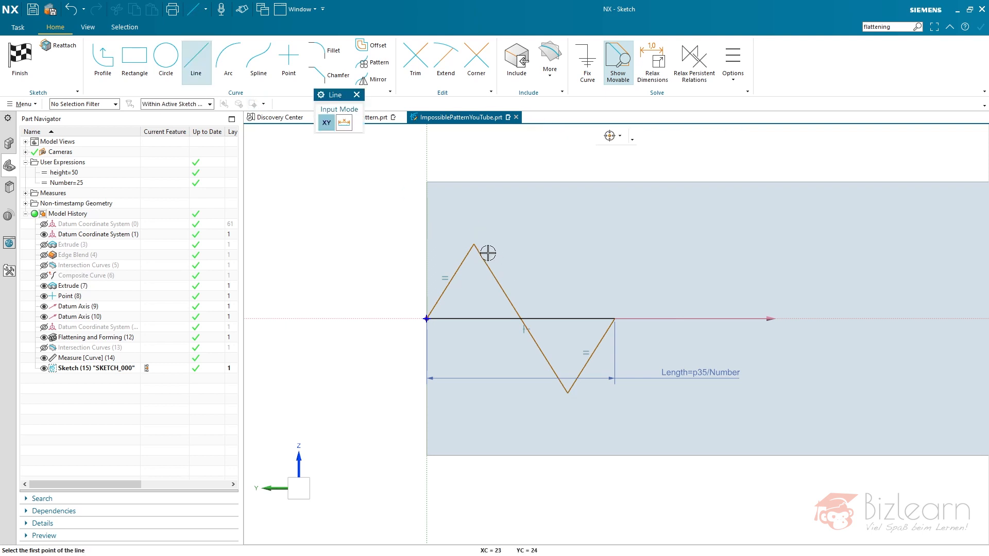
click(473, 243)
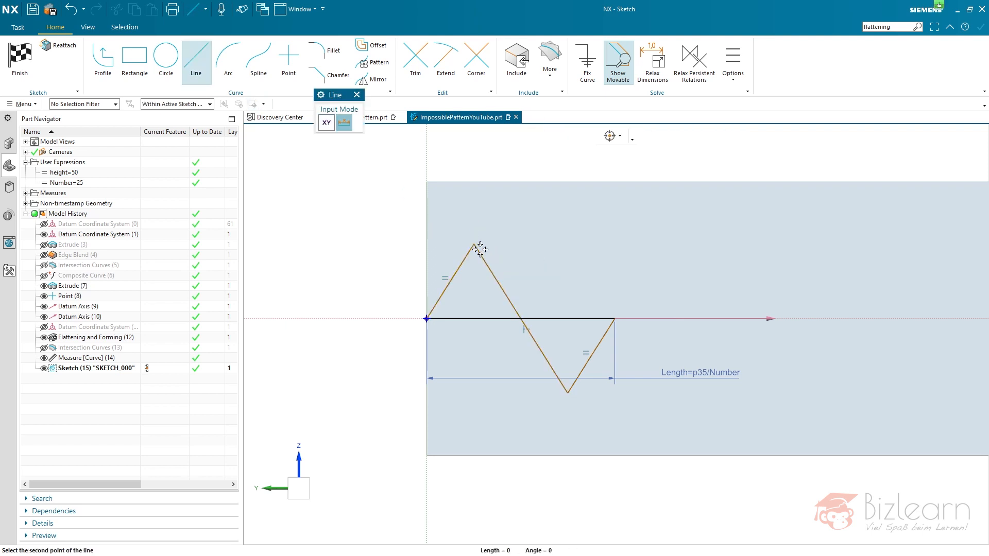
click(520, 318)
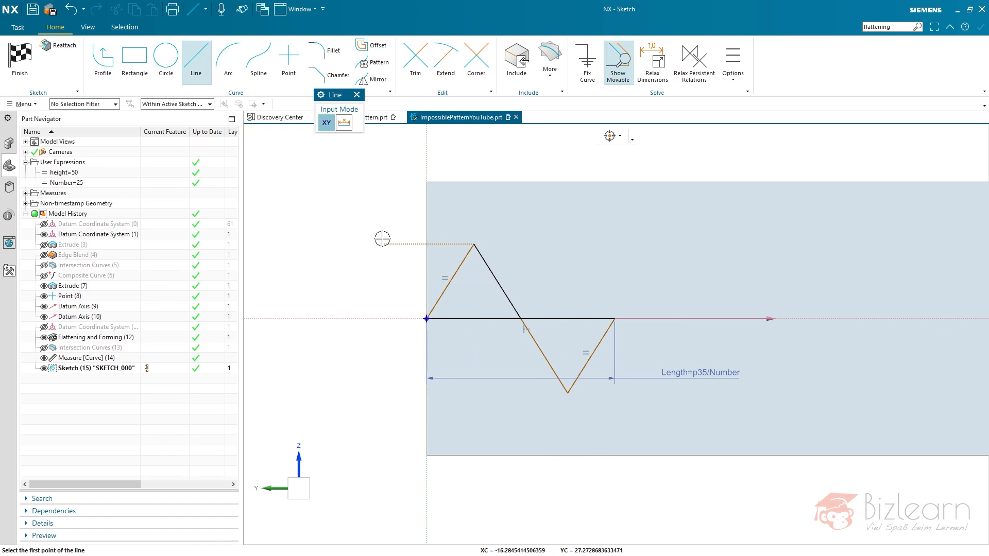
key(Escape)
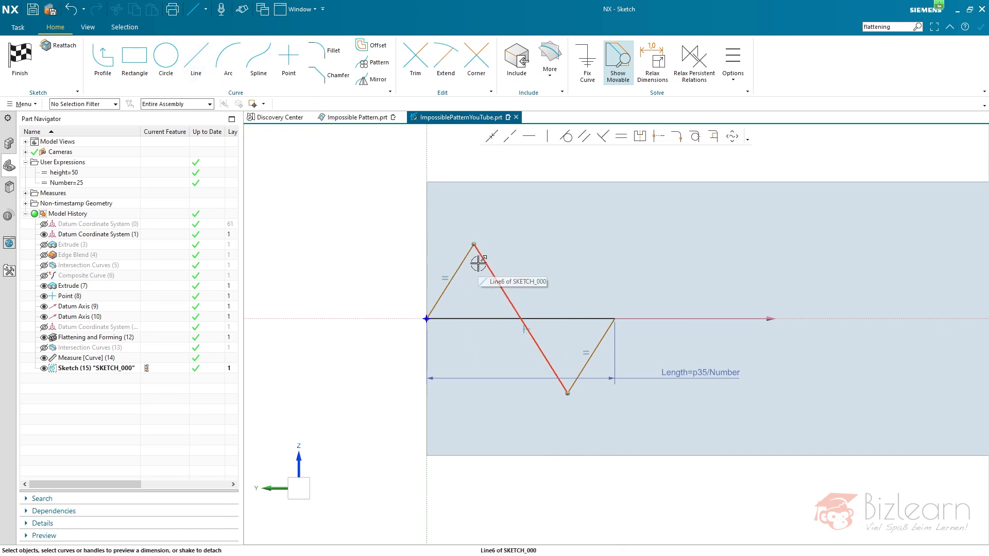
mouse_move(478, 264)
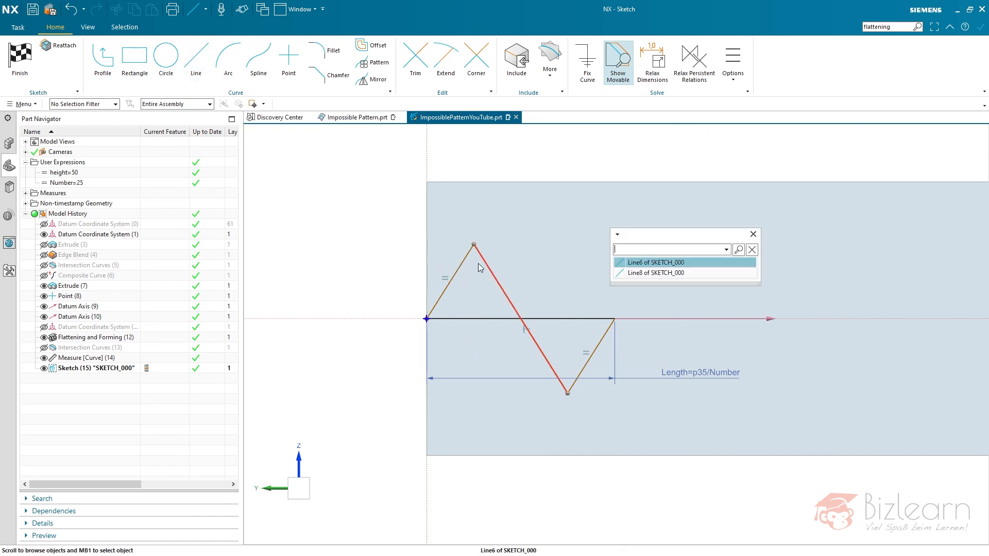
click(616, 272)
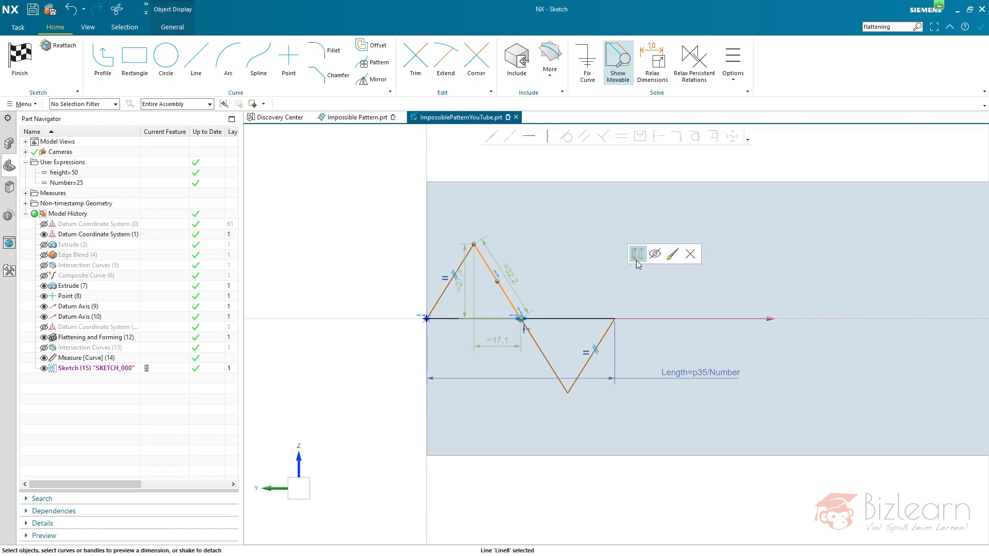
key(Delete)
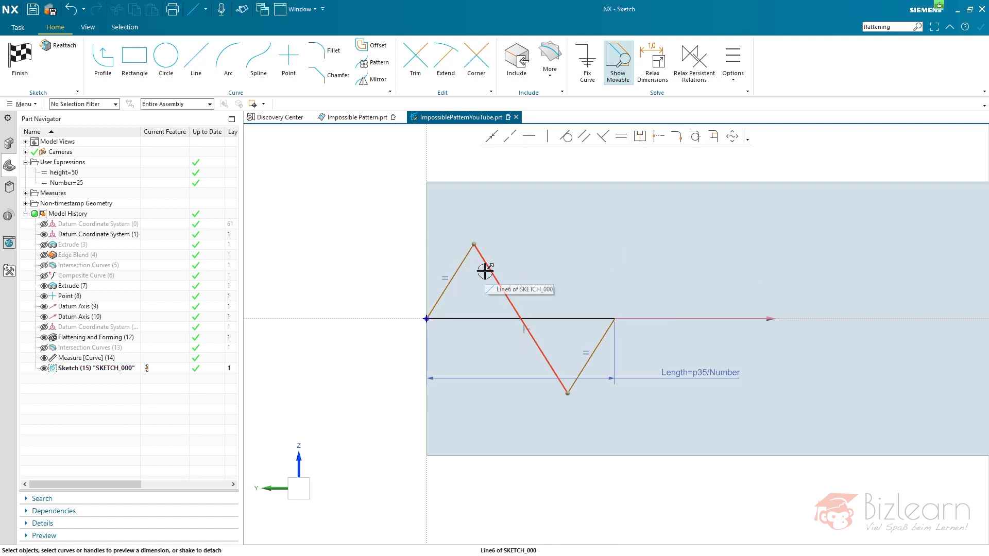
- Make the reference line equal in length to the first zigzag segment, keeping the solution that also moves the stationary curve
mouse_move(485, 270)
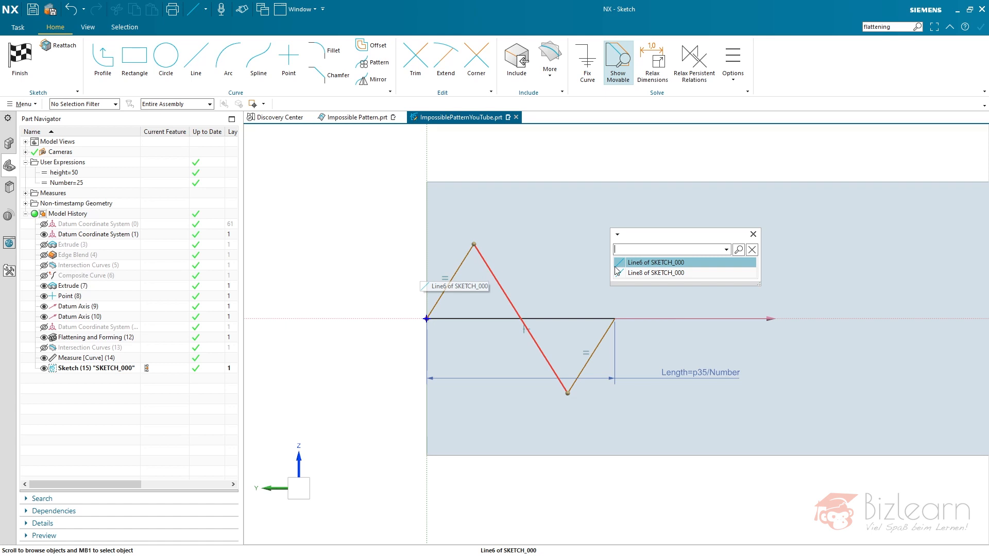
click(623, 271)
click(467, 256)
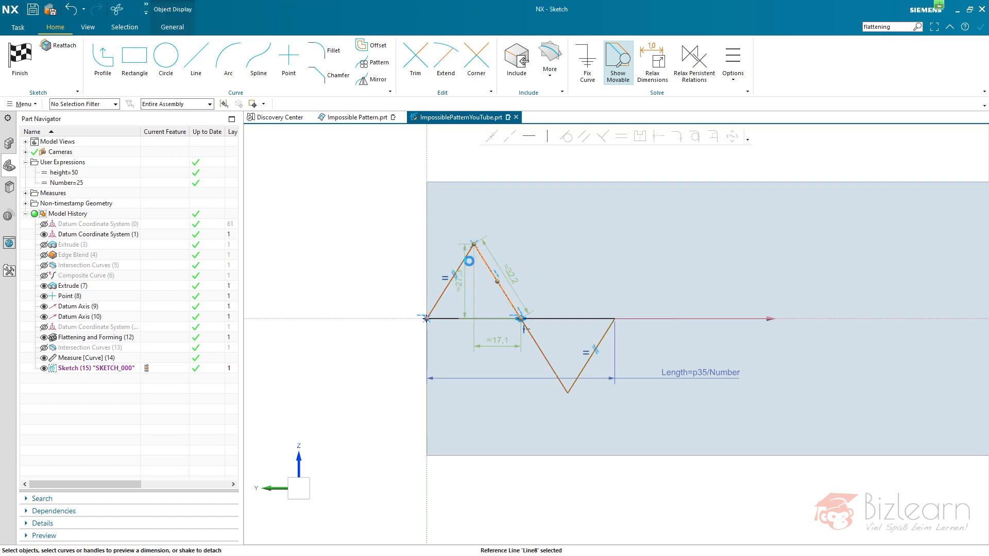
click(617, 139)
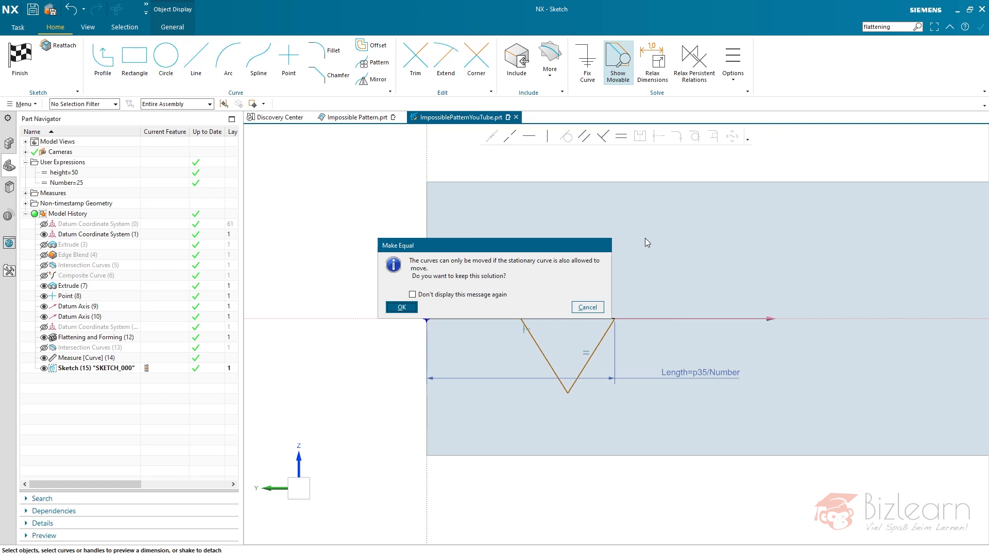
click(402, 307)
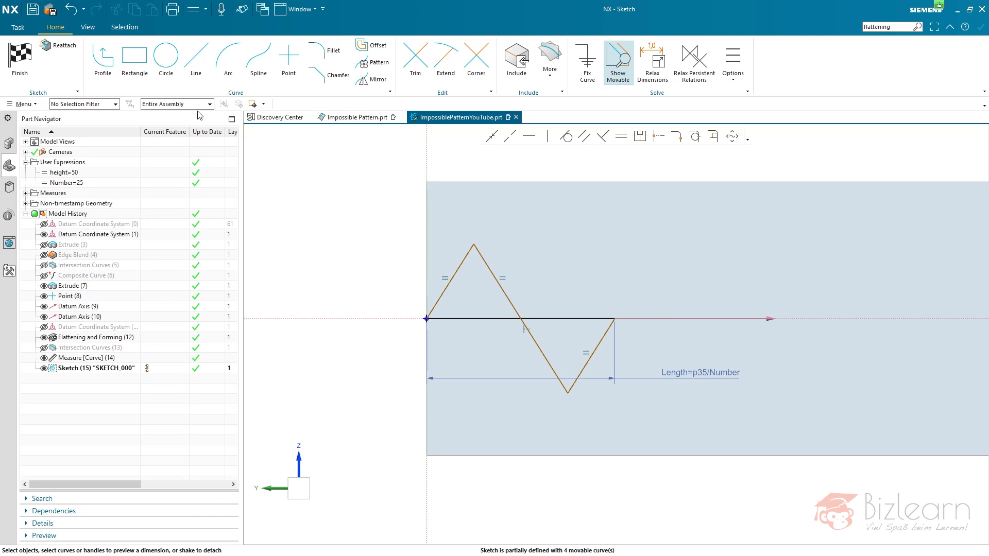
click(545, 318)
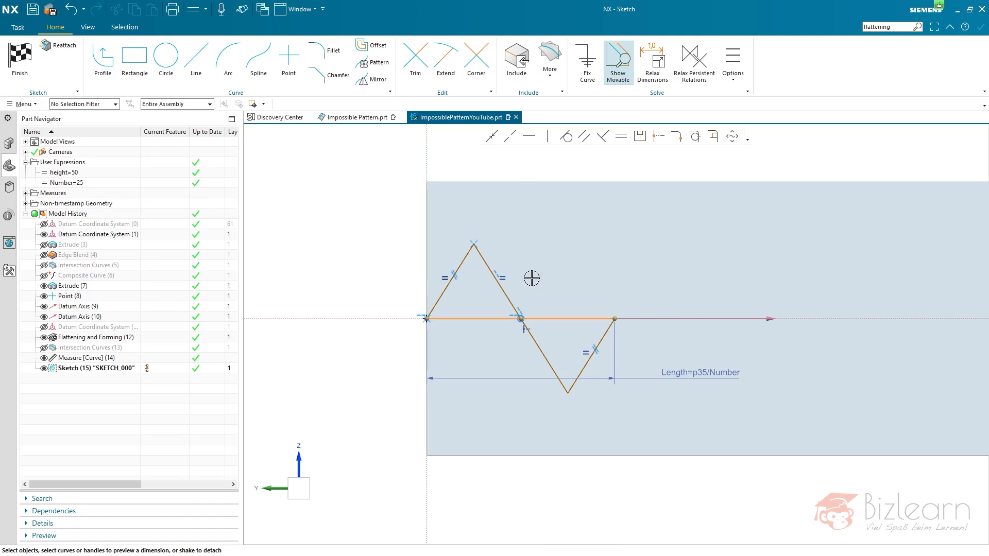
click(476, 249)
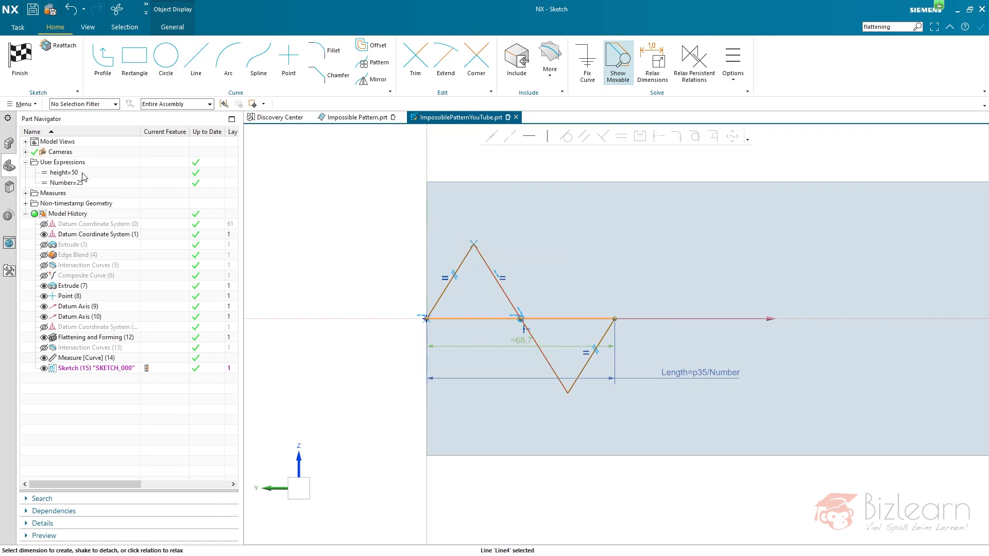
click(287, 240)
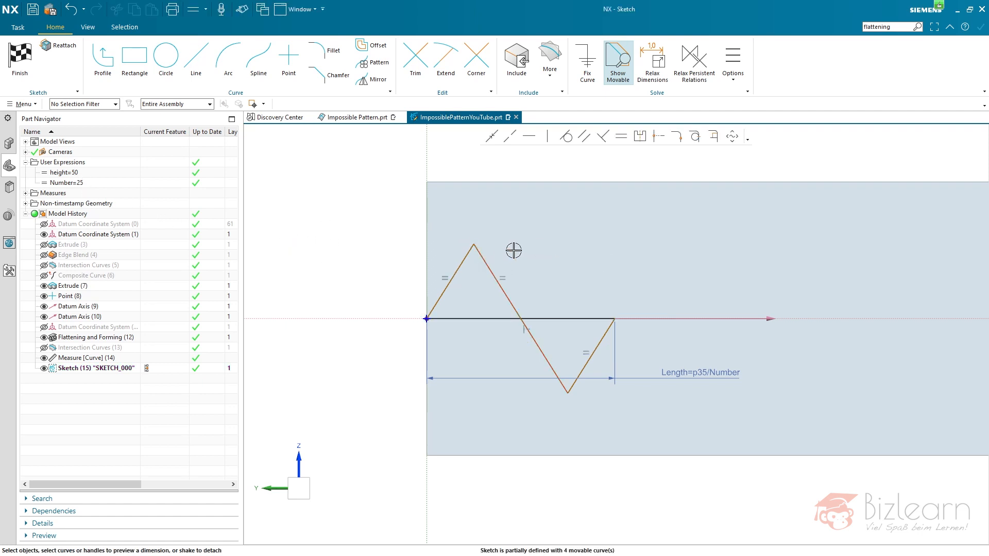
- Dimension the vertical distance between the upper and lower zigzag peaks and set it to the expression height
click(478, 243)
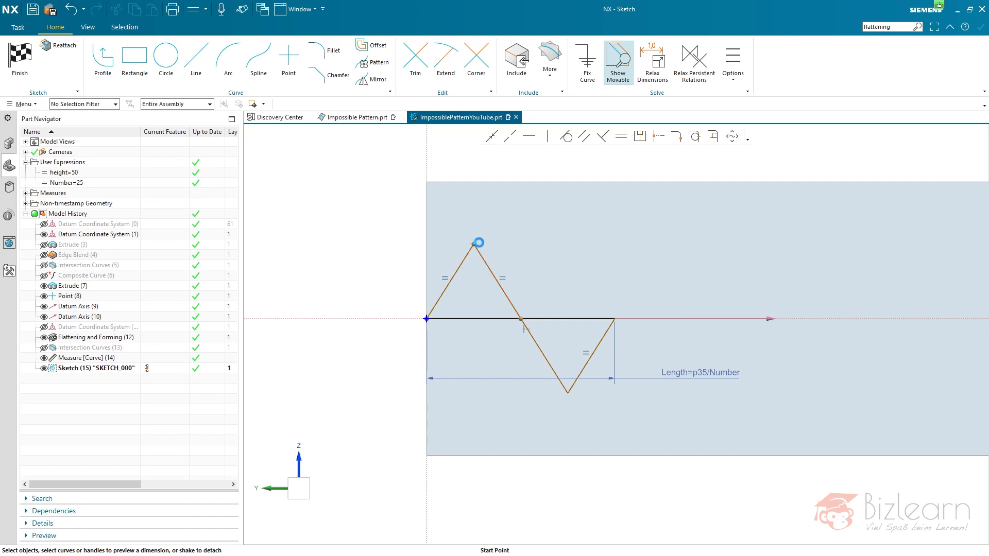
click(568, 390)
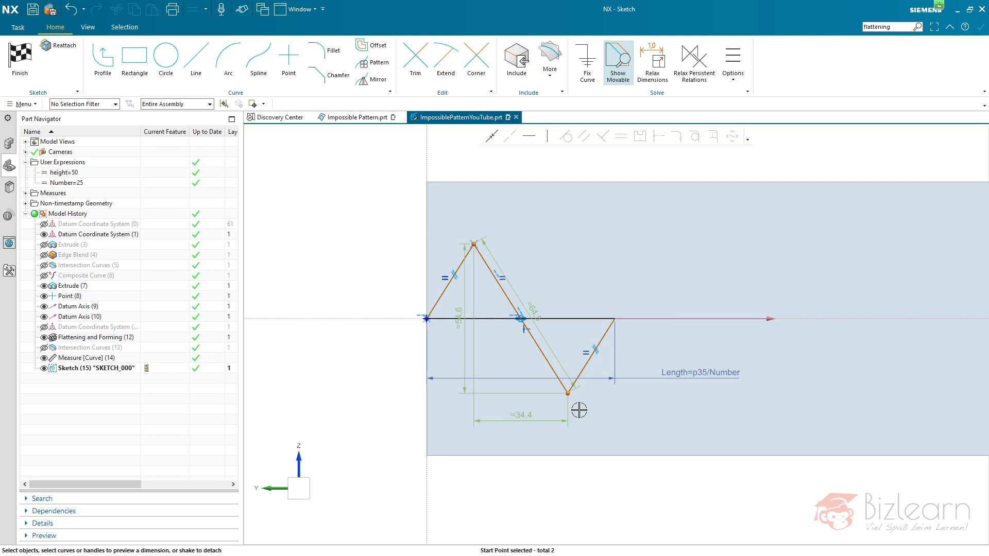
click(463, 346)
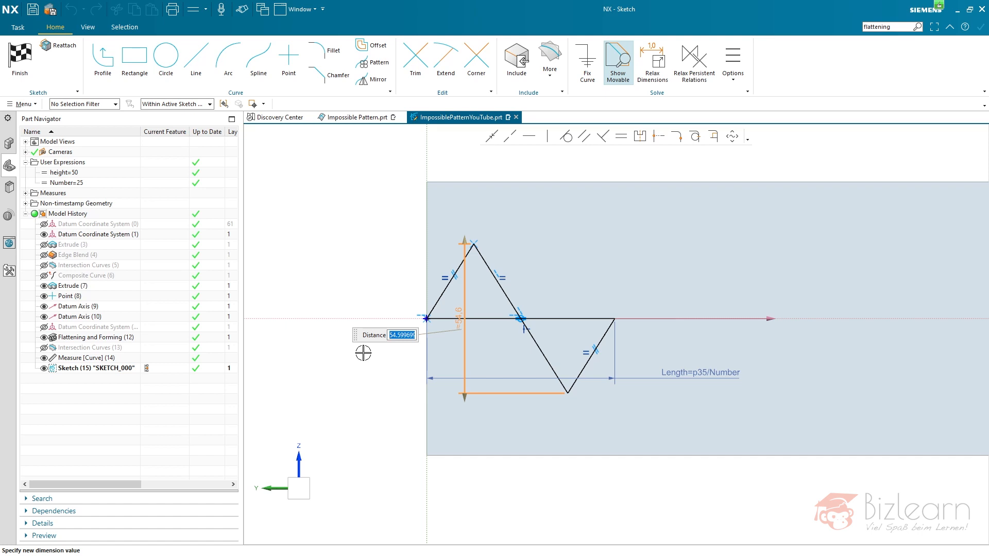
text(h)
text(eight)
key(Return)
key(Return)
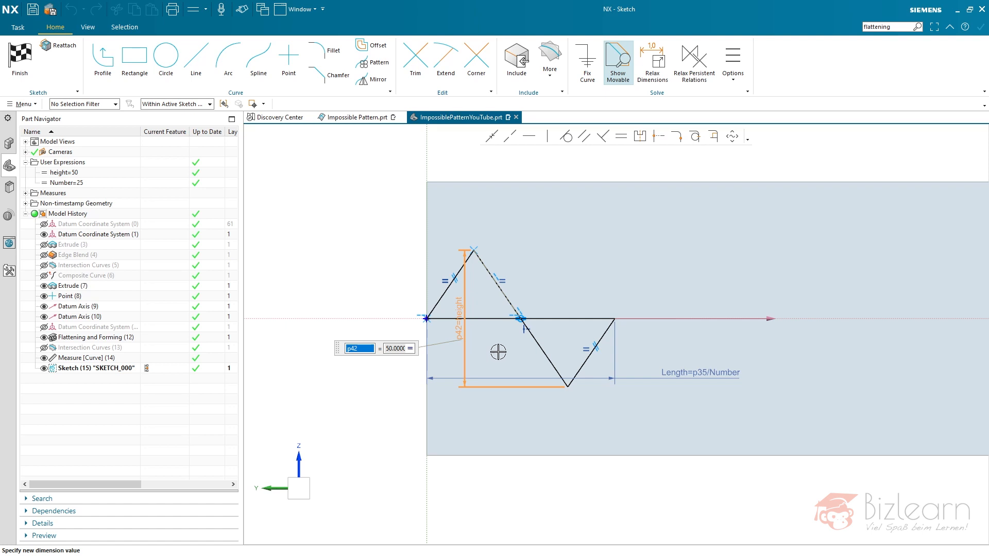
click(384, 297)
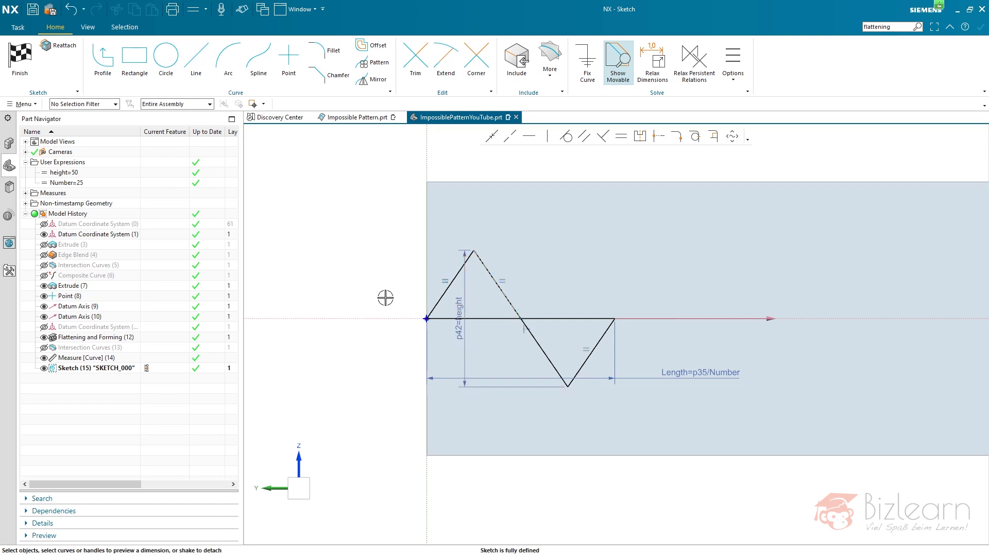
- Move the vertical height dimension outside the strip beyond its starting edge, and turn off Create Persistent Relations
right_click(466, 306)
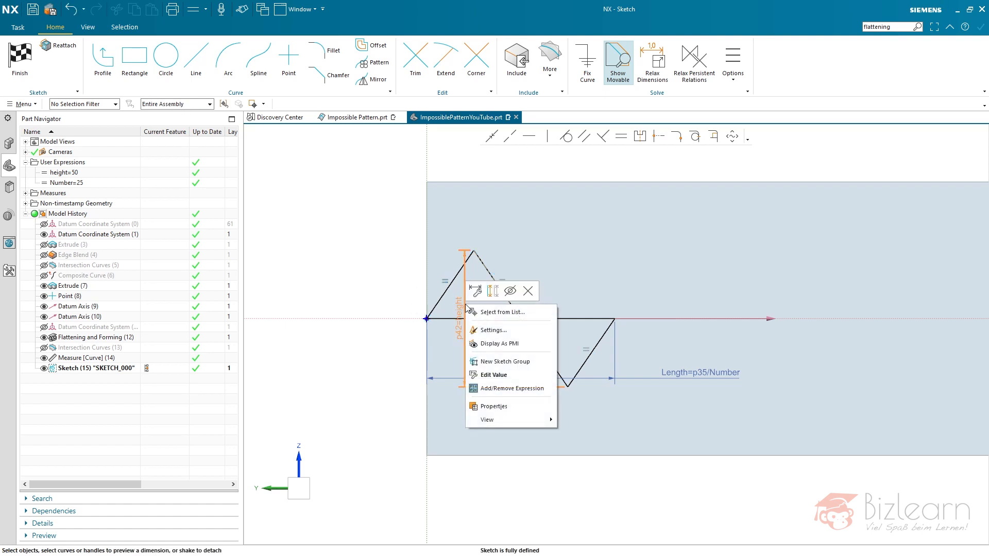
click(377, 270)
mouse_move(460, 309)
mouse_down()
mouse_move(380, 296)
mouse_move(382, 304)
mouse_up()
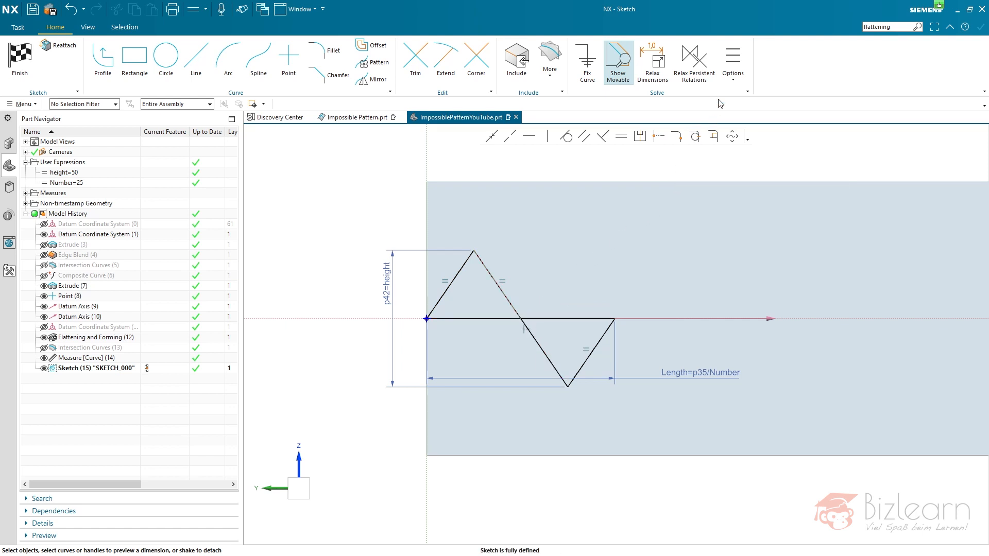
click(734, 79)
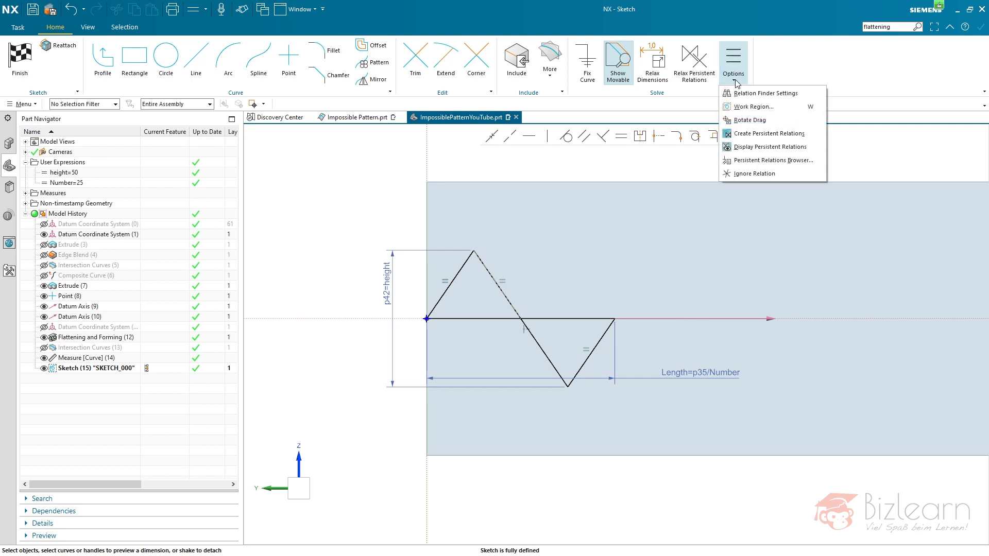
click(750, 135)
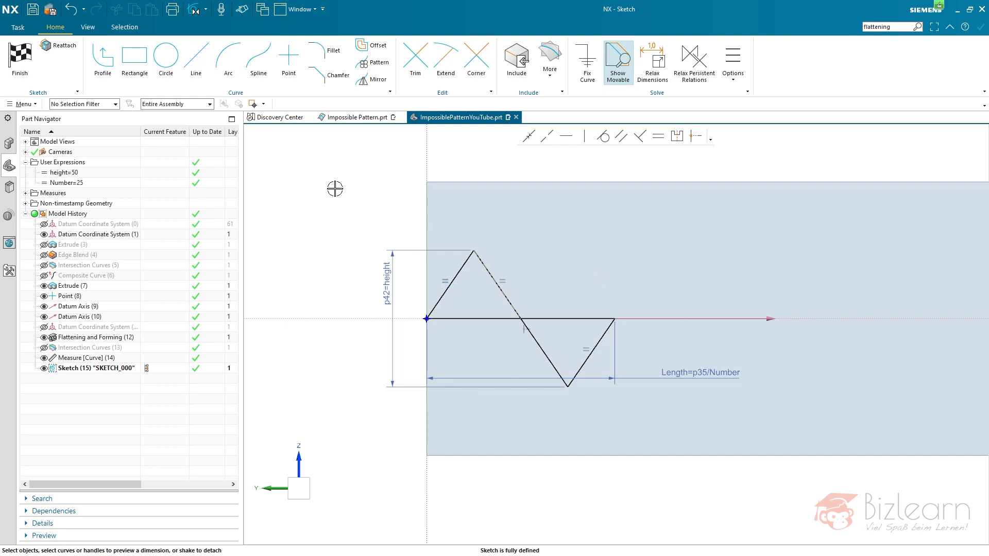
- Finish the zigzag sketch and clear the selection
click(32, 79)
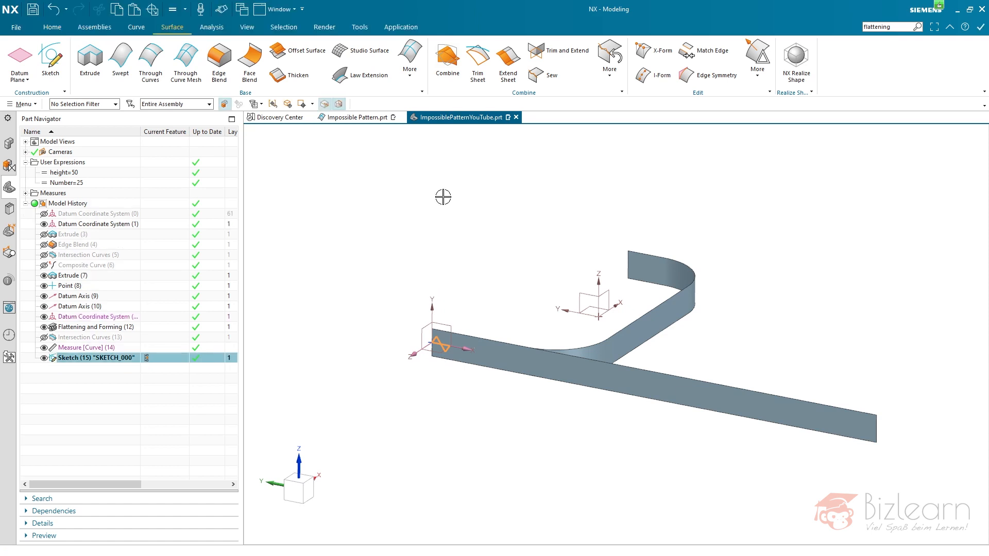
click(184, 381)
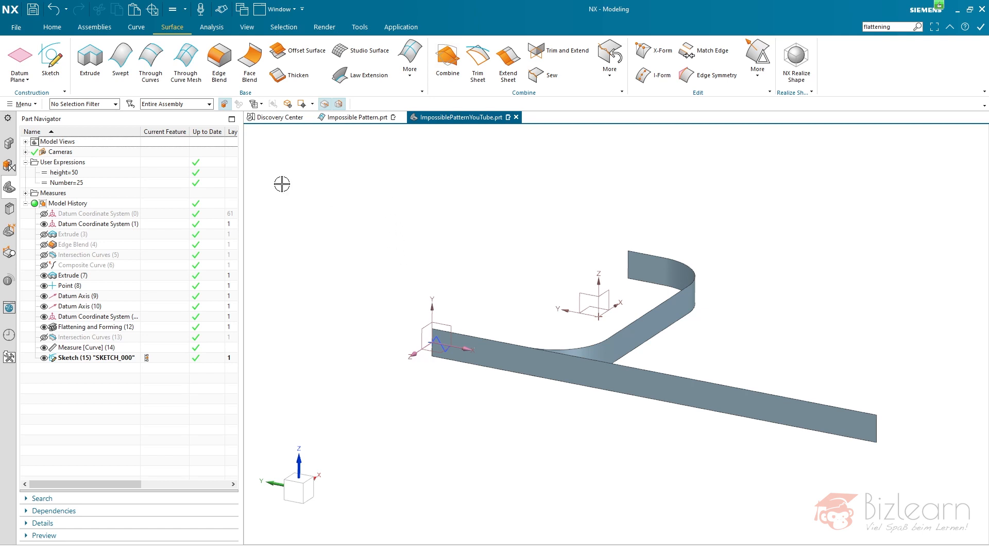
click(52, 27)
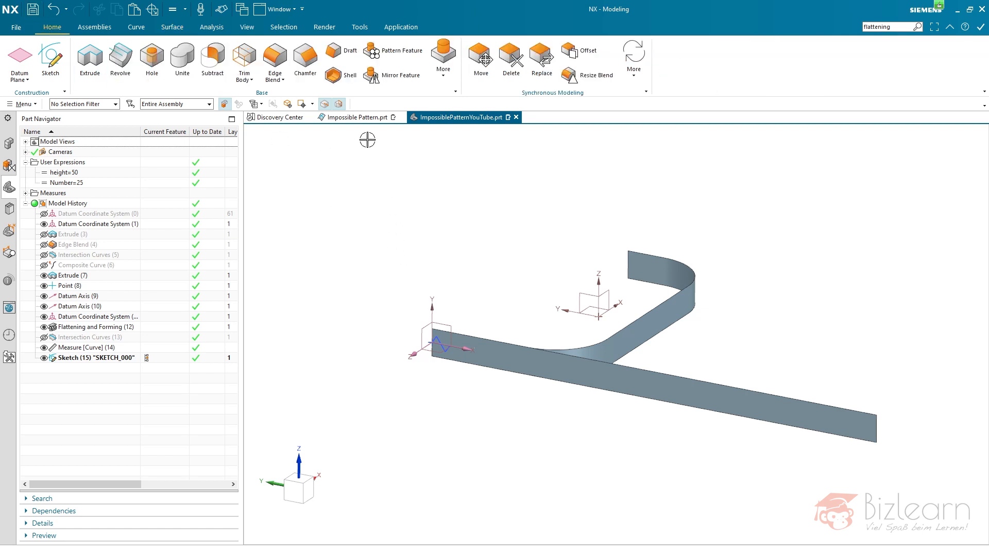
click(443, 57)
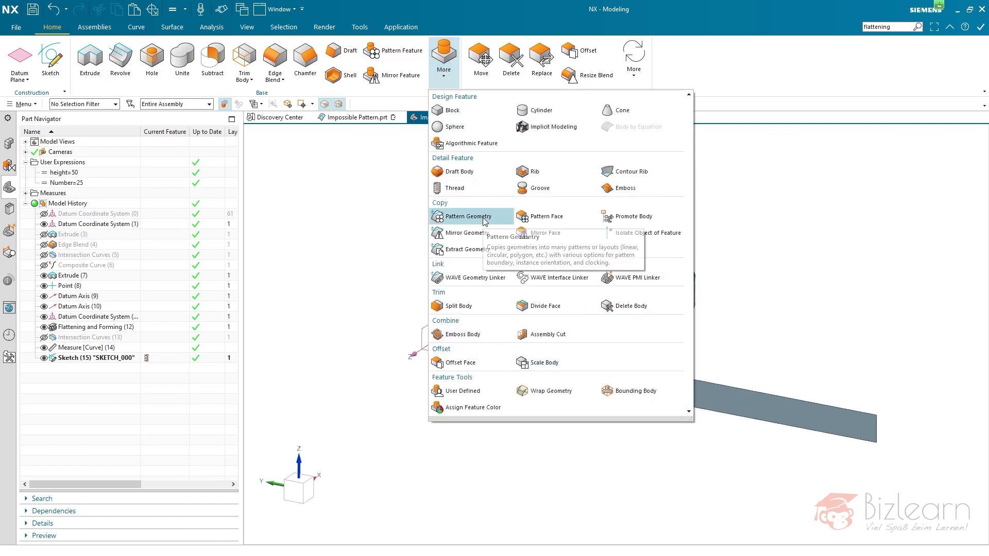
click(461, 217)
drag(388, 95, 249, 130)
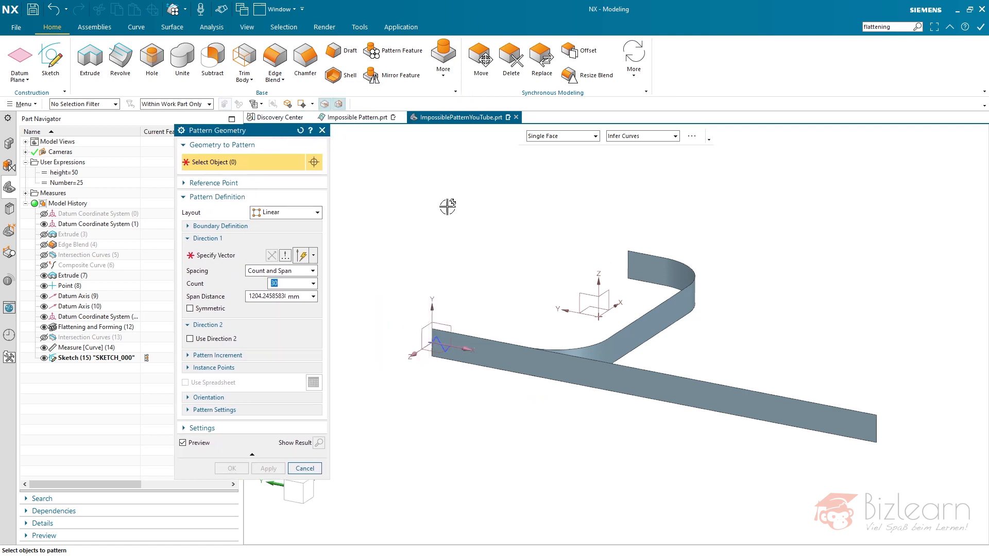
click(130, 358)
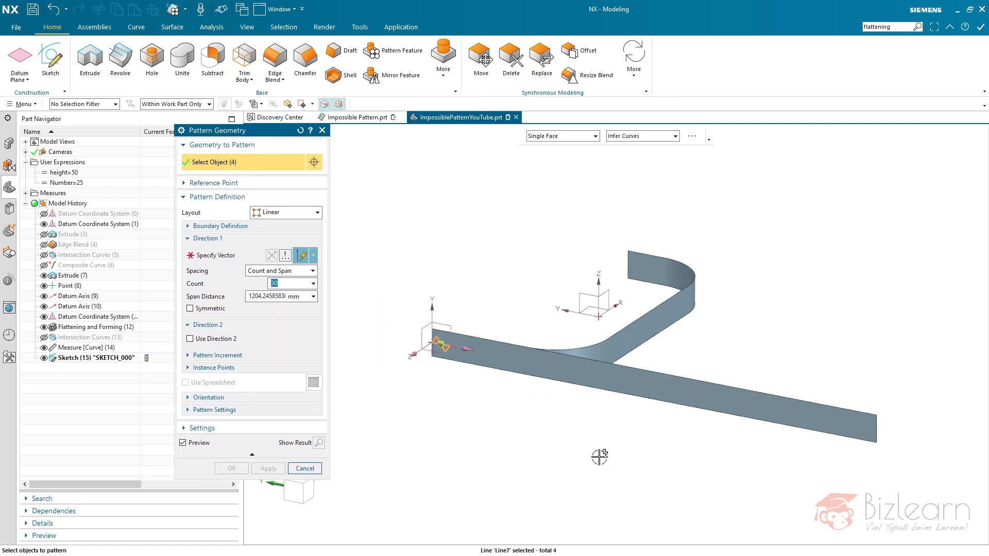
scroll(438, 350, up, 3)
scroll(439, 350, up, 4)
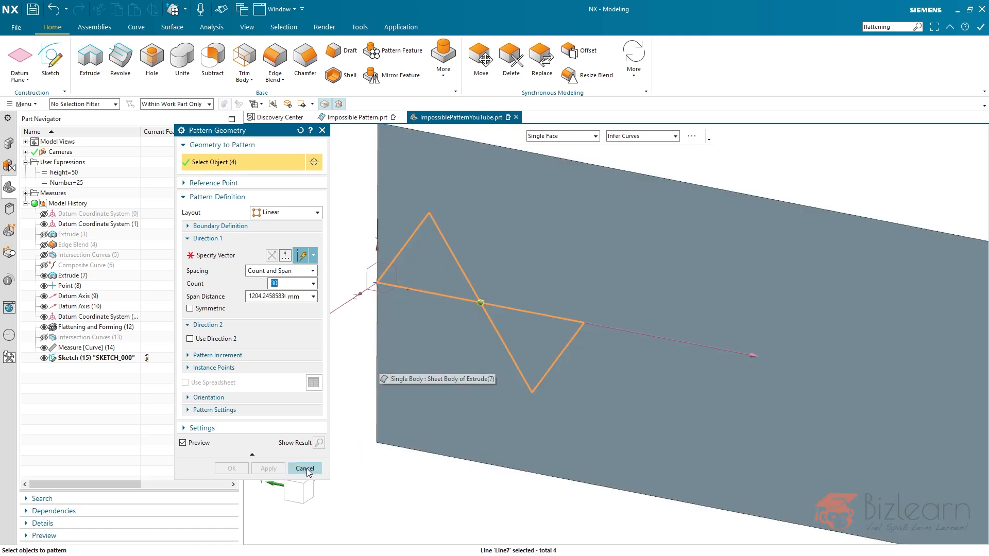
click(304, 469)
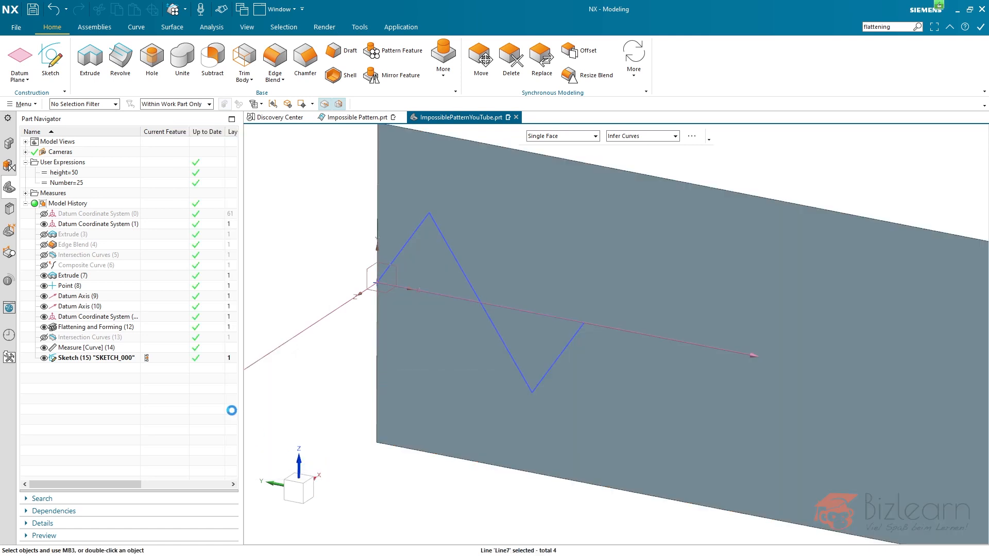
- Reopen the zigzag sketch, convert its horizontal base line to reference, and finish the sketch
click(96, 359)
double_click(107, 361)
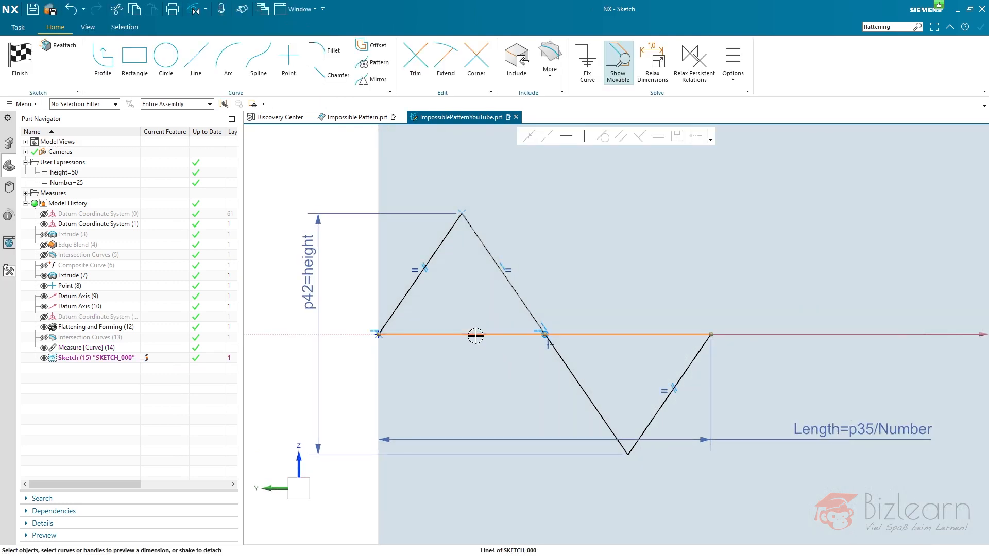
click(474, 335)
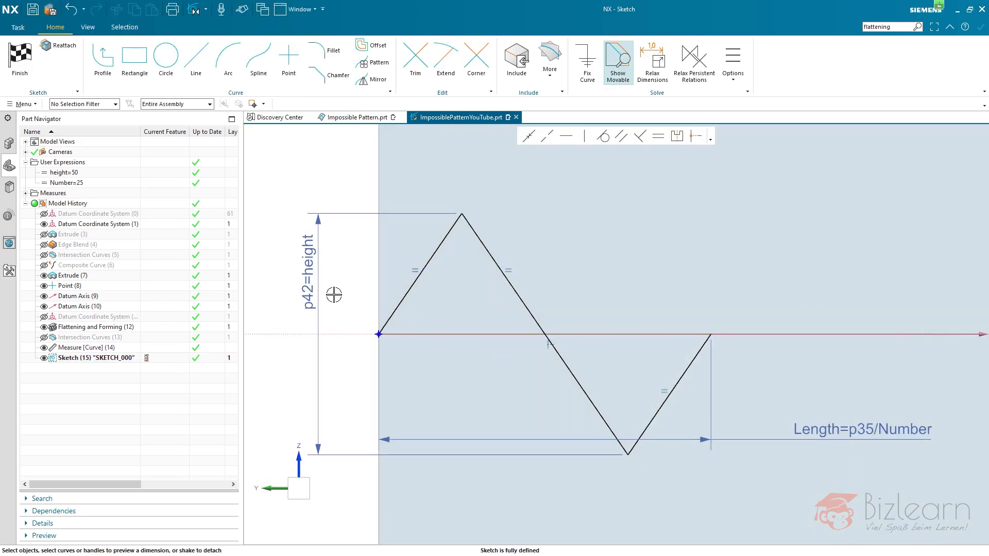
right_click(314, 176)
click(339, 183)
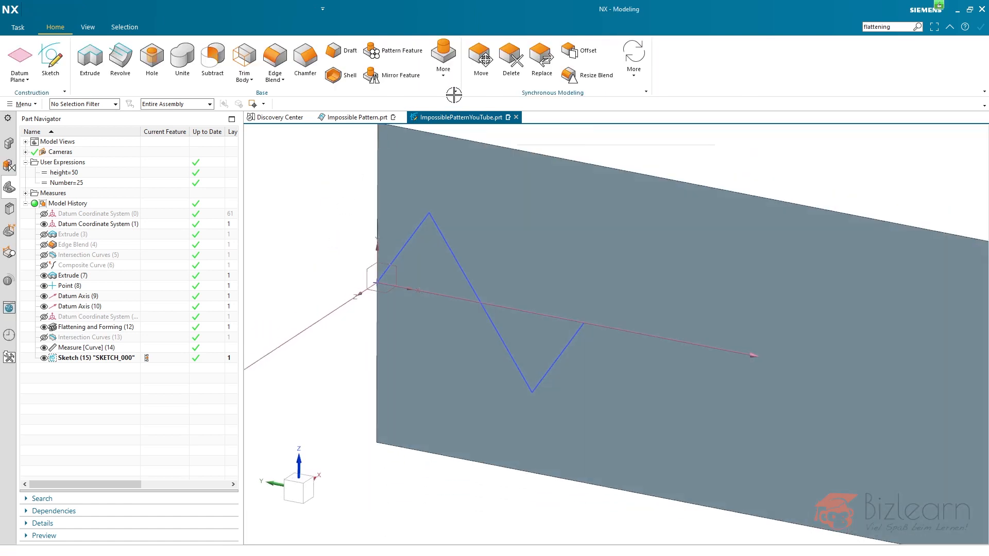
- Set up a linear Pattern Geometry of the zigzag sketch with reset settings, using Datum Axis (9) as the direction
click(445, 73)
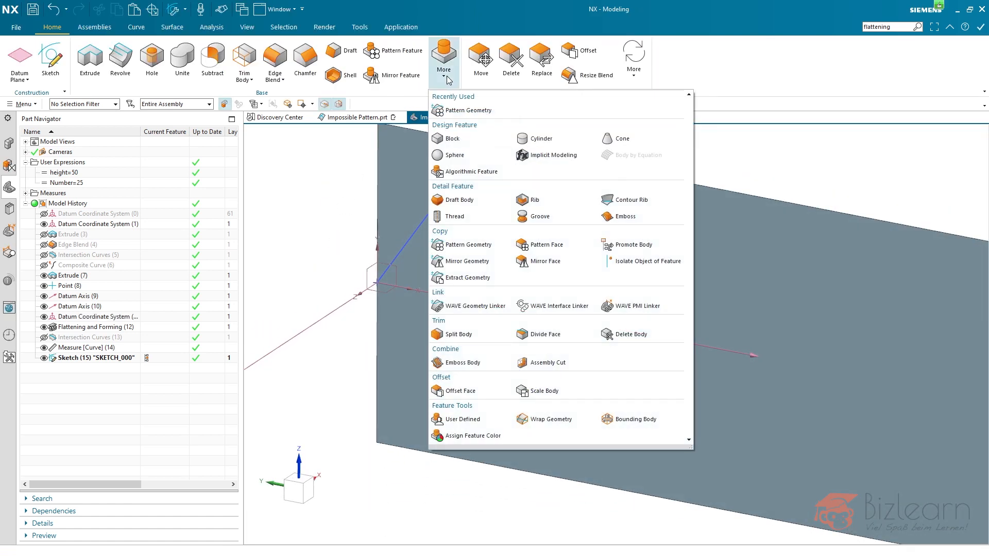
click(487, 244)
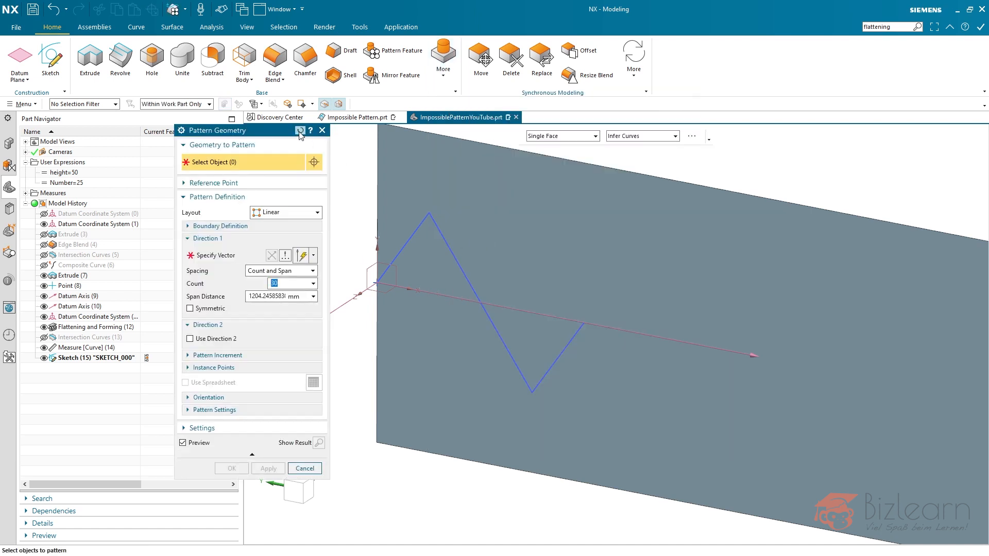
click(300, 130)
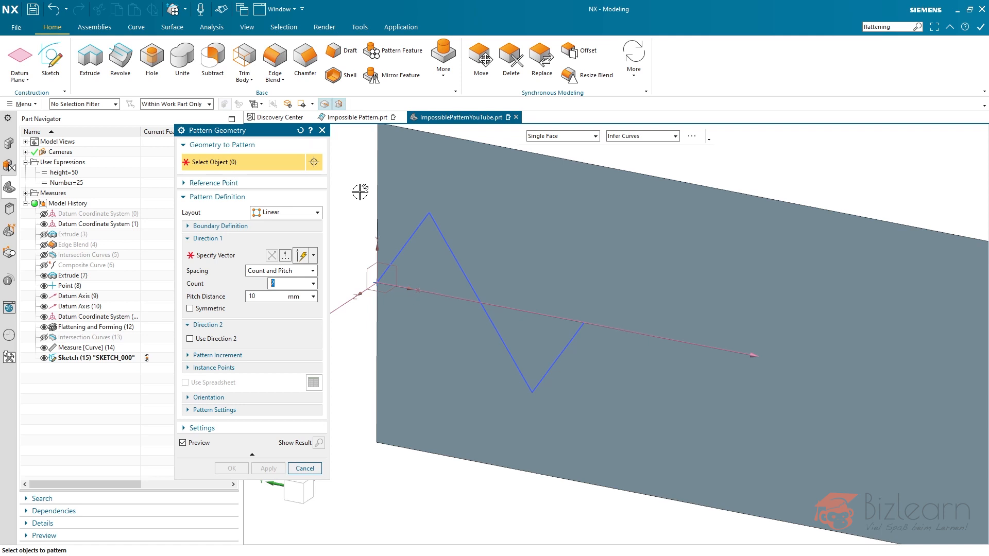
click(105, 358)
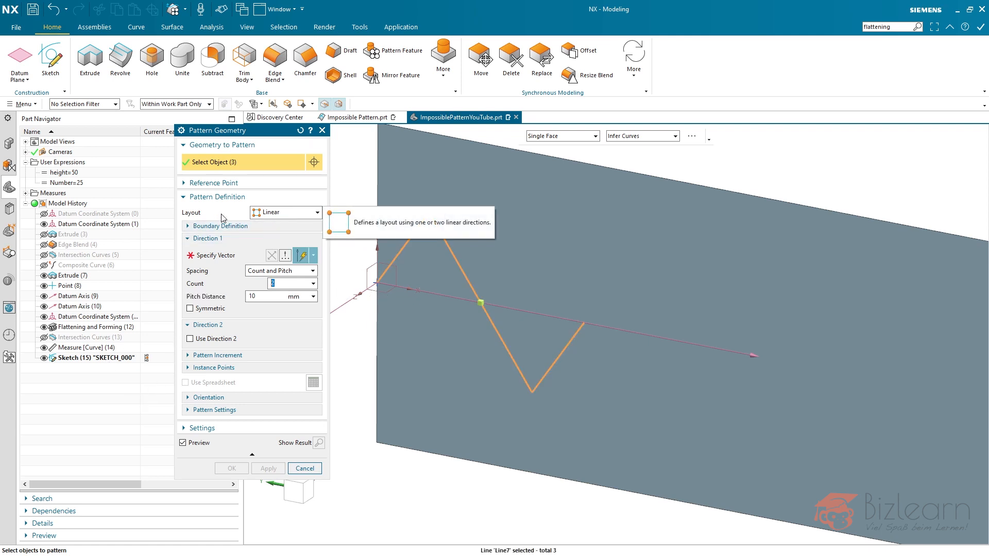
click(262, 258)
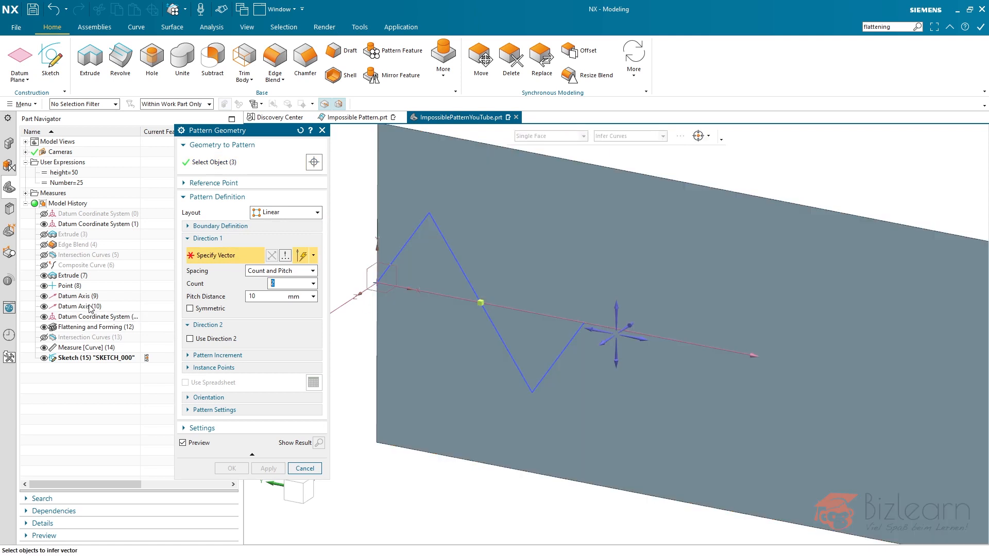
click(76, 297)
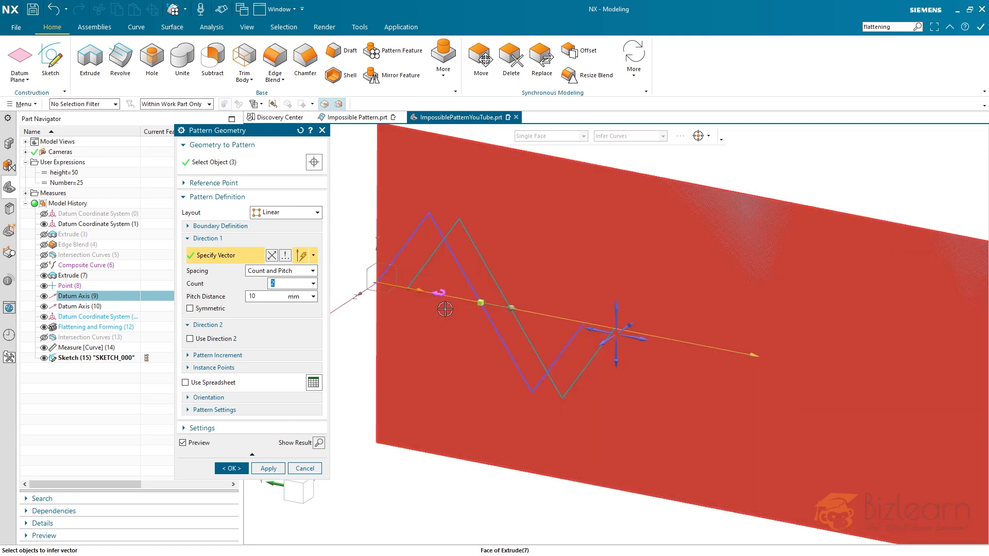
- Set the pattern spacing to Count and Span, with the count driven by the expression Number
scroll(437, 315, down, 5)
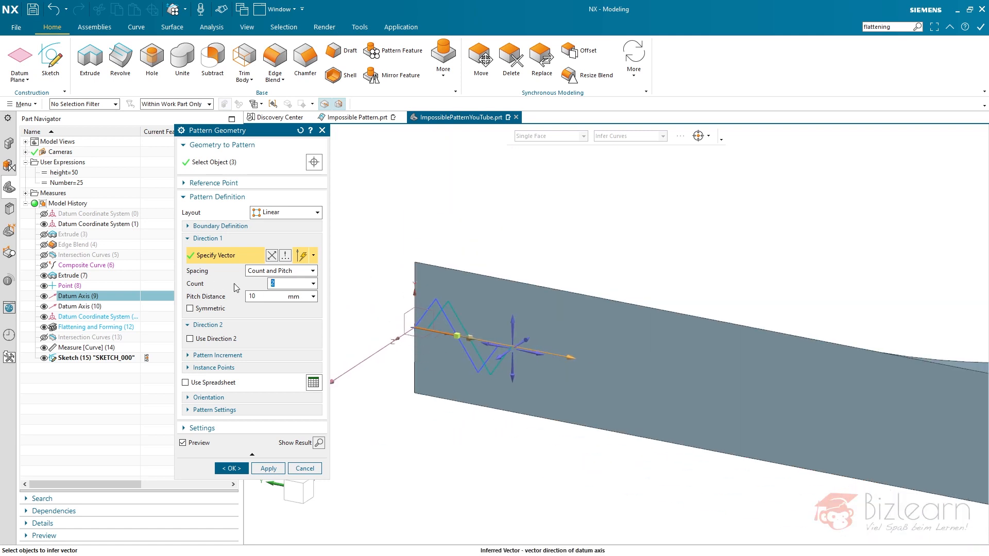
click(253, 273)
click(277, 292)
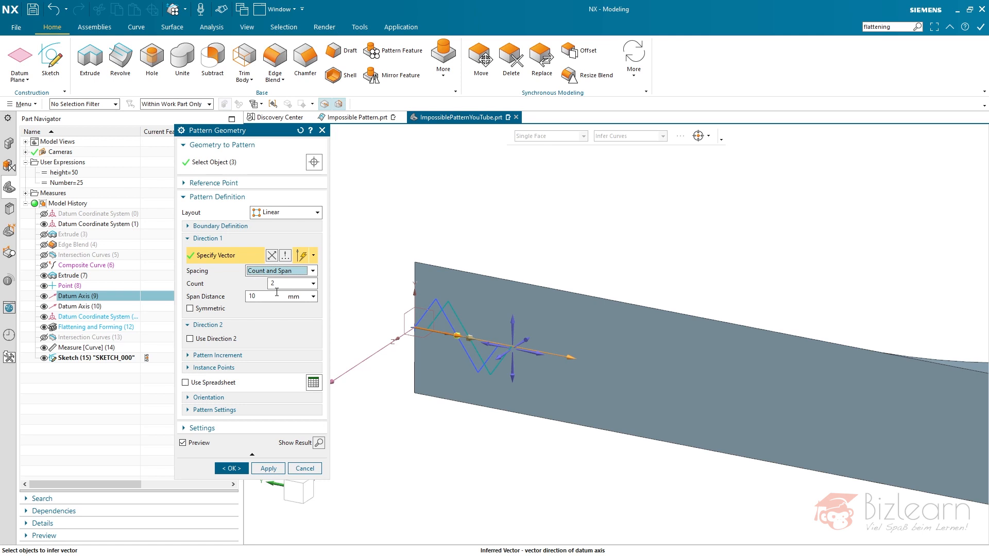
click(286, 285)
text(n)
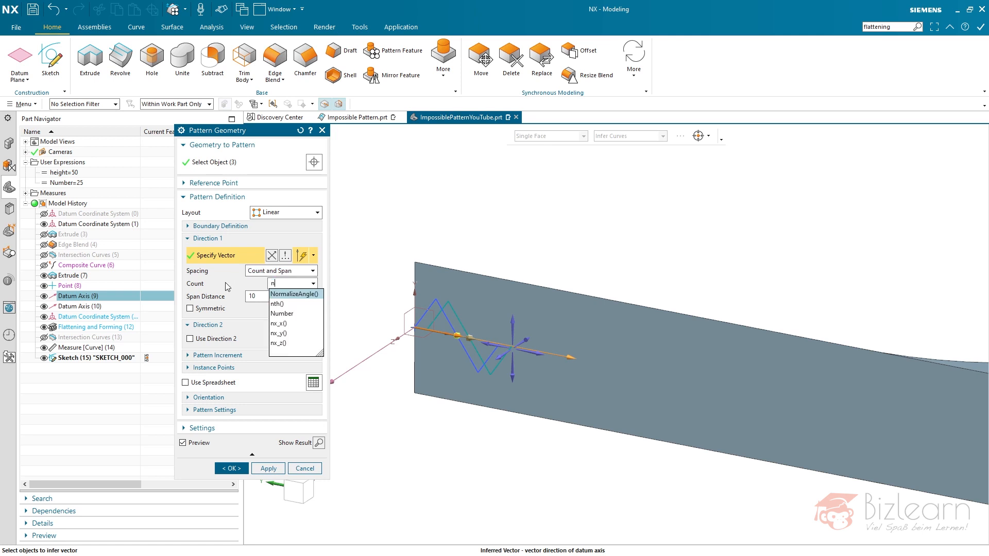
double_click(287, 313)
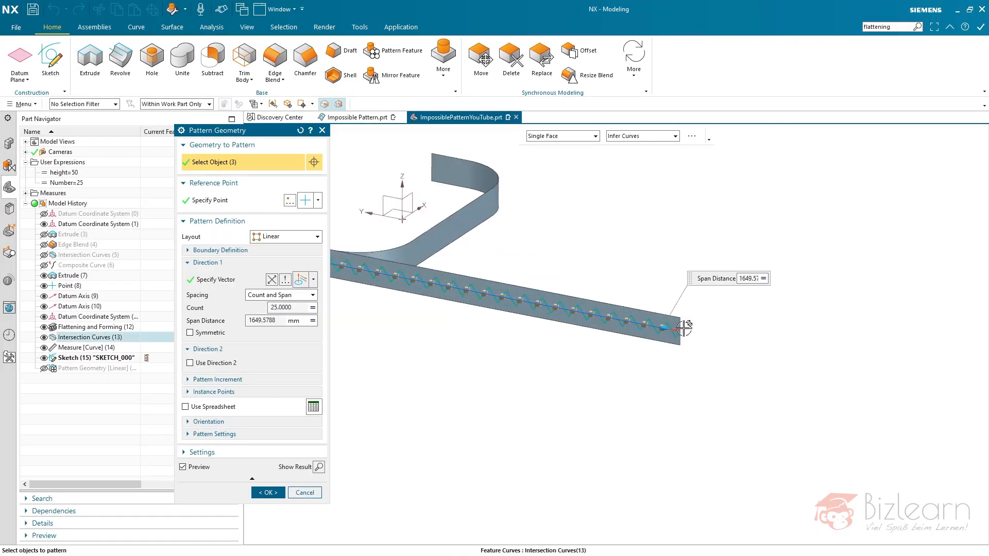
- Check the last zigzag at the strip's far edge and accept the linear pattern with a span distance of 1649.5788 mm
scroll(684, 327, up, 8)
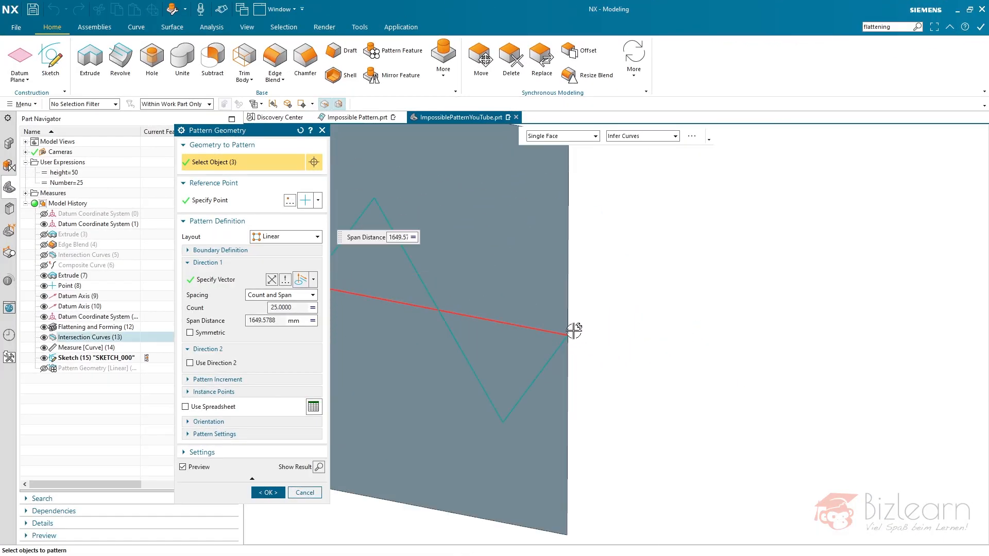
scroll(857, 365, down, 8)
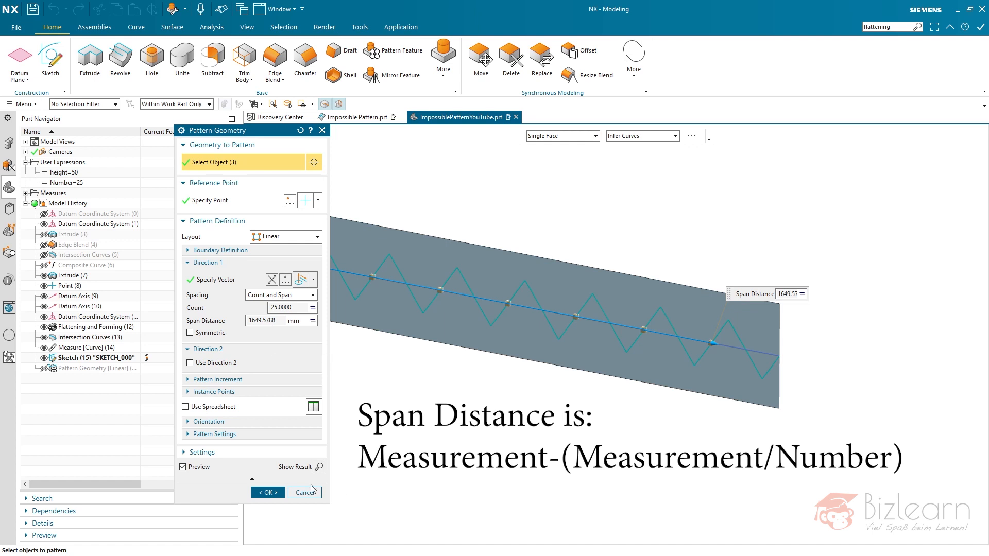
click(268, 492)
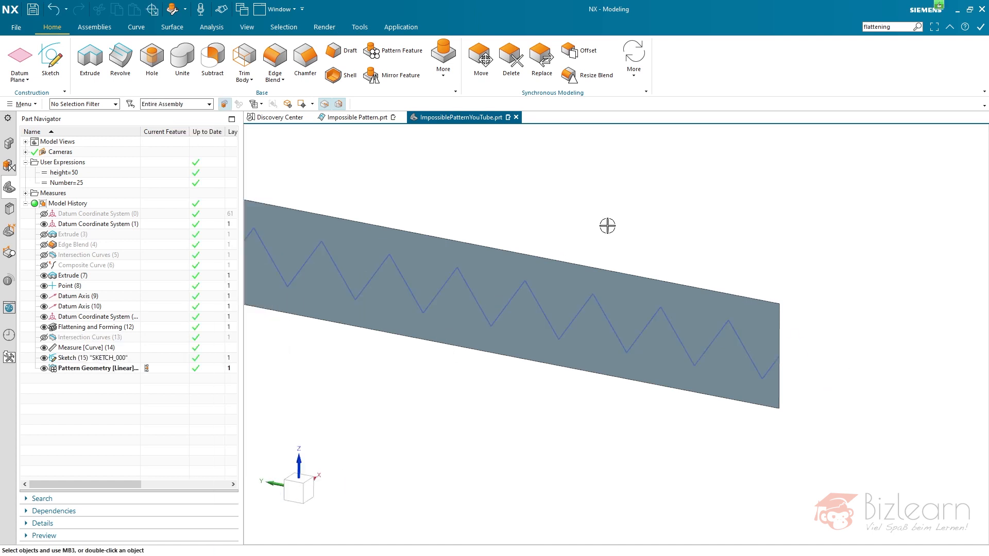
key(ctrl+f)
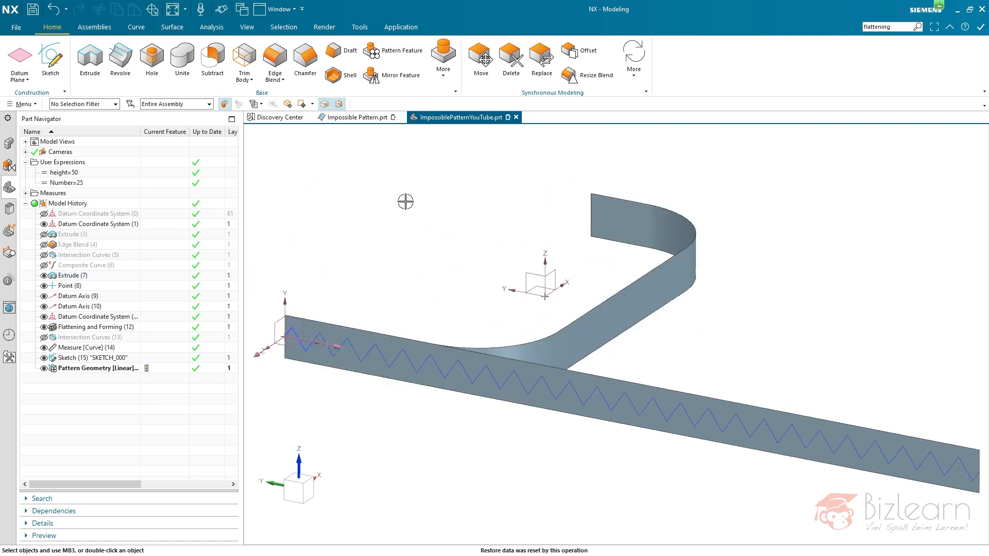
- Set up a Forming and Reuse operation from Flattening and Forming (12), with the zigzag sketch and its pattern as transformation objects
scroll(385, 224, down, 1)
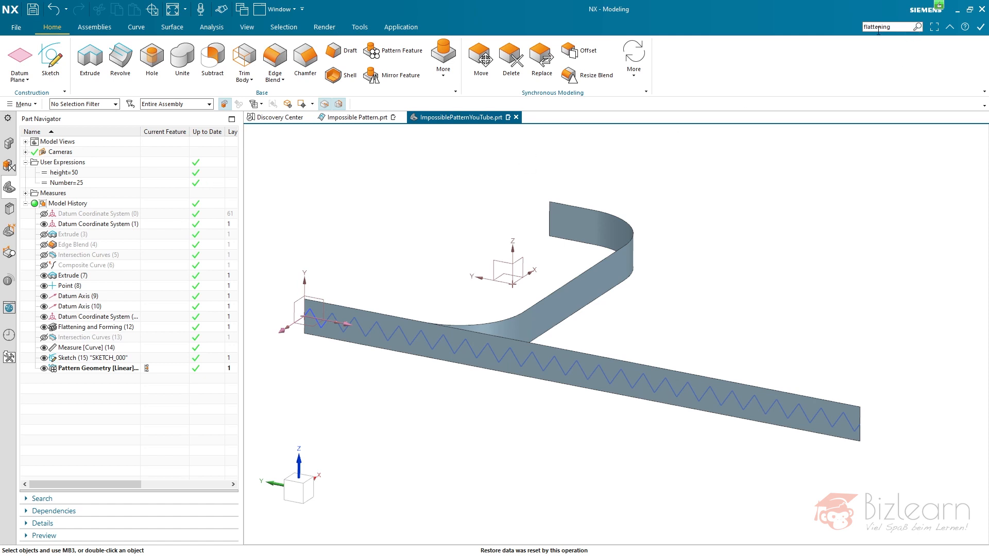
key(Return)
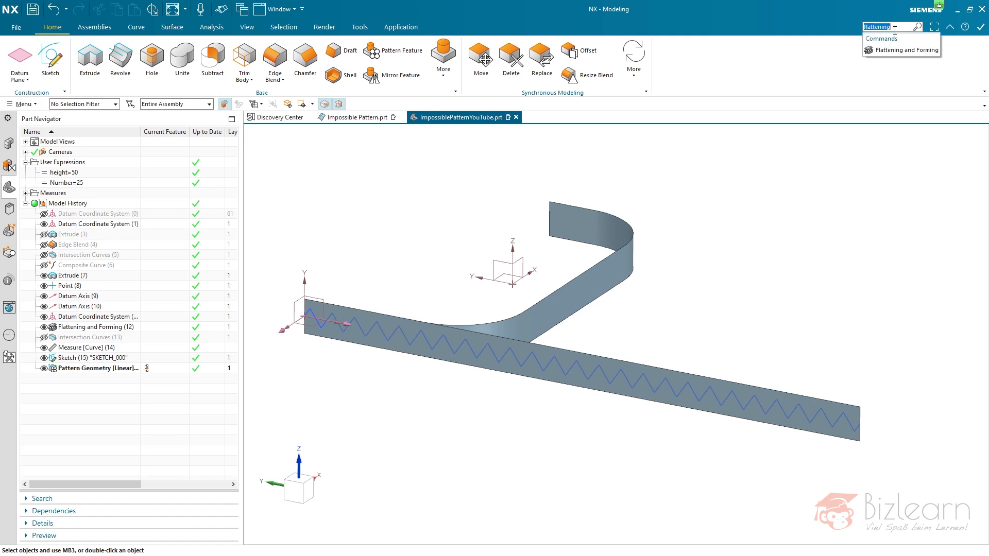
click(898, 50)
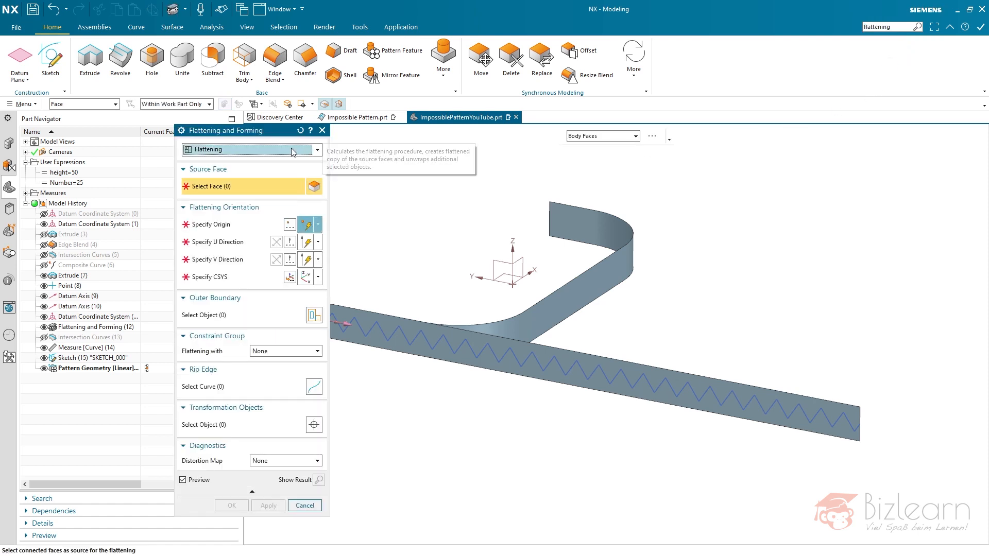
click(305, 150)
click(255, 172)
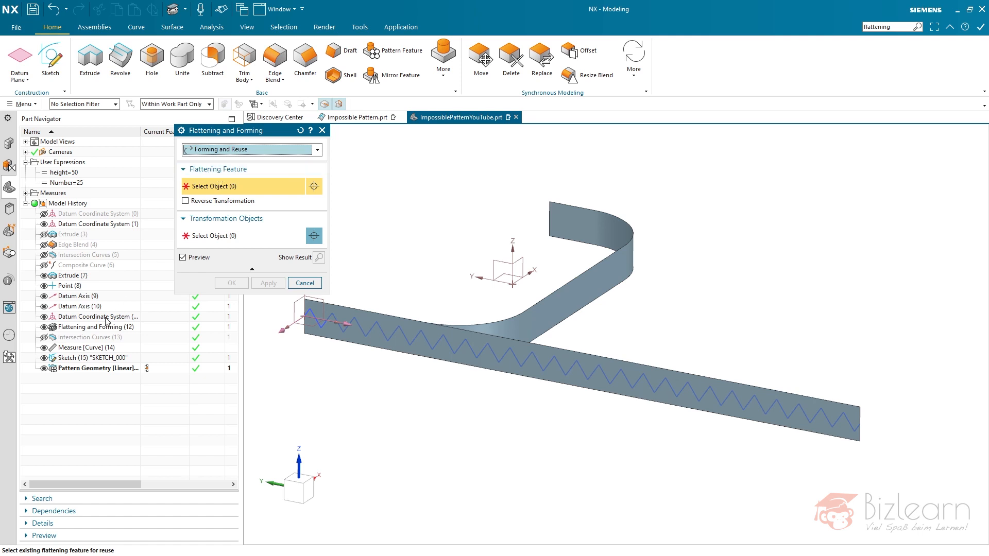
click(87, 328)
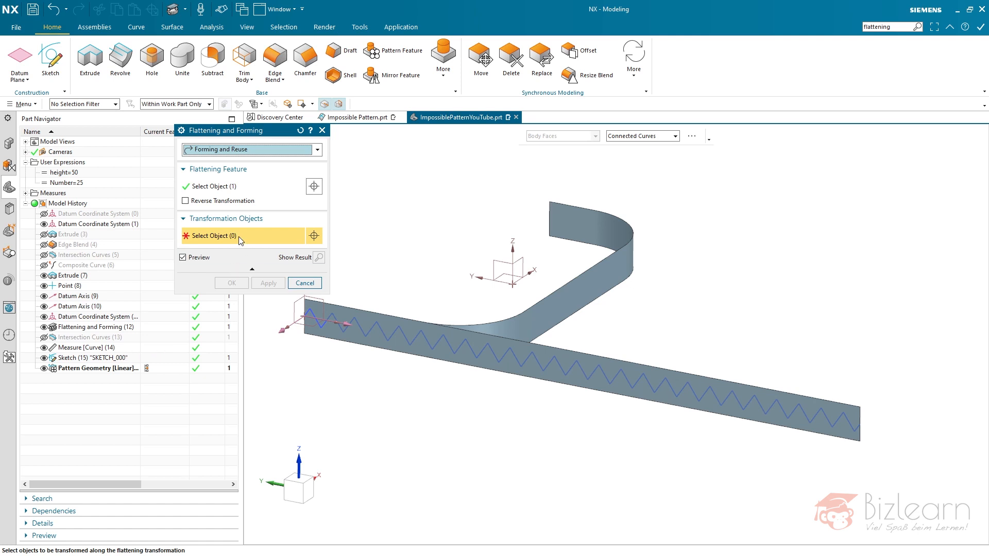
click(112, 358)
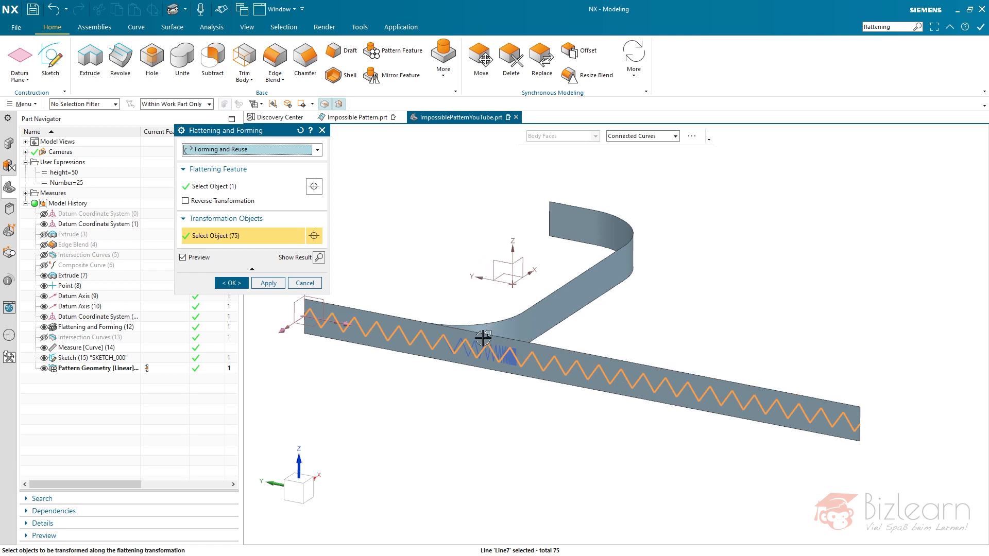
- Reverse the forming transformation to map the zigzag onto the curved strip, and inspect the preview from the other side
scroll(484, 338, down, 3)
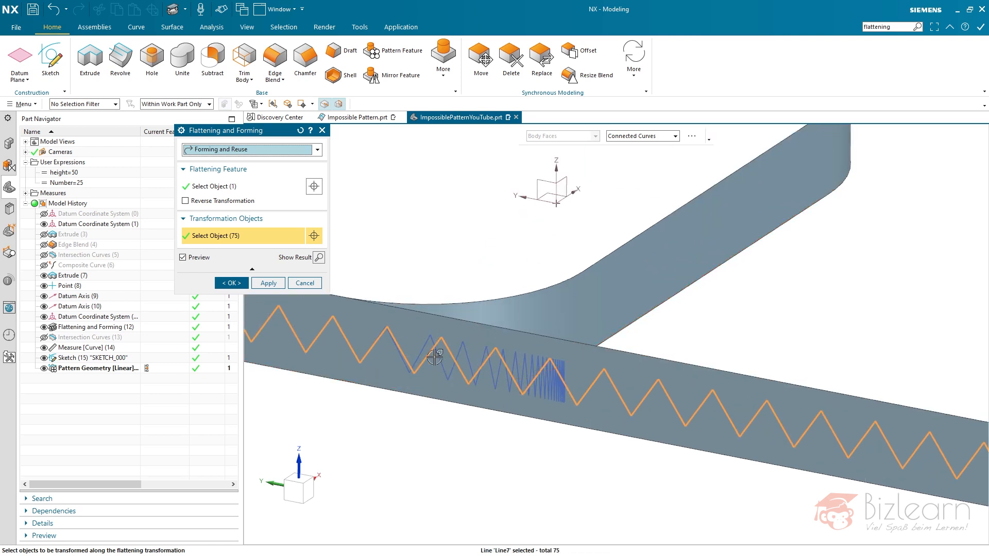
mouse_move(476, 256)
middle_down()
mouse_move(504, 230)
mouse_move(510, 236)
mouse_move(468, 249)
middle_up()
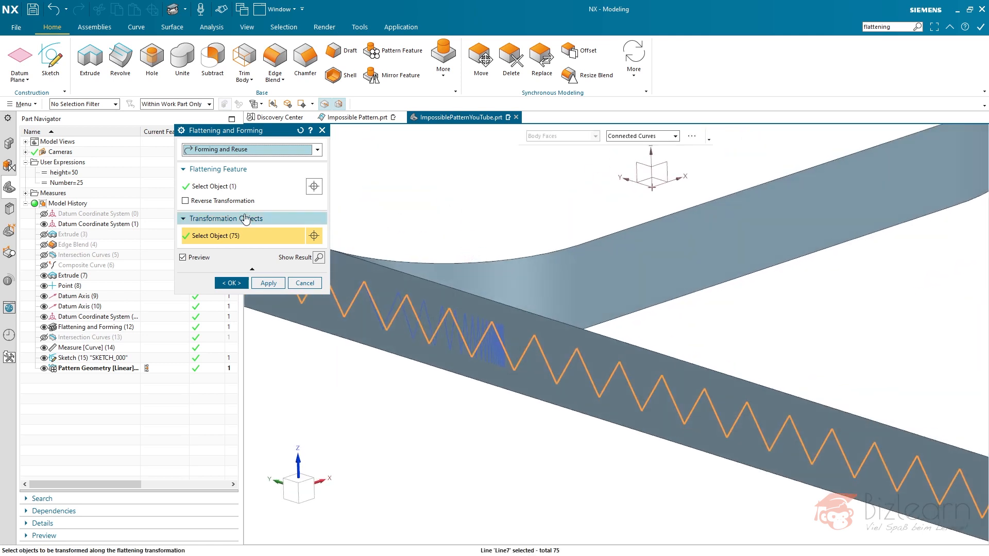
click(219, 201)
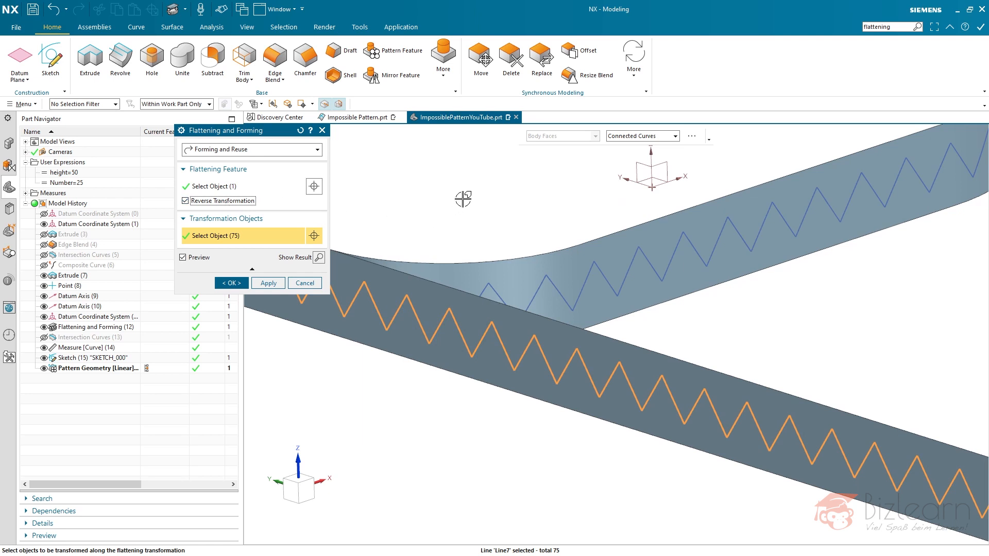
key(ctrl+f)
middle_drag(541, 247, 490, 261)
scroll(501, 274, down, 6)
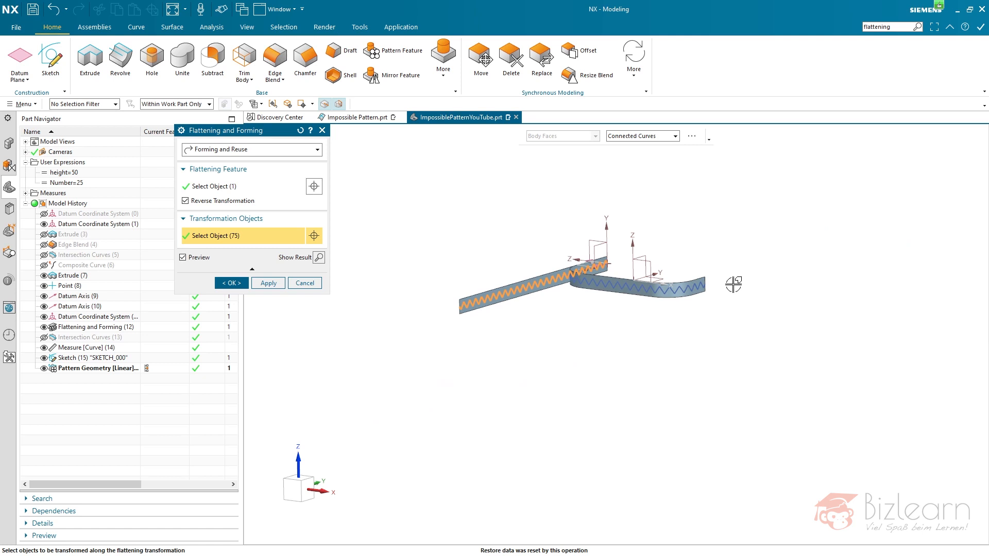
- Examine the formed zigzag at the curved strip's end and accept the Forming and Reuse operation
scroll(721, 286, up, 10)
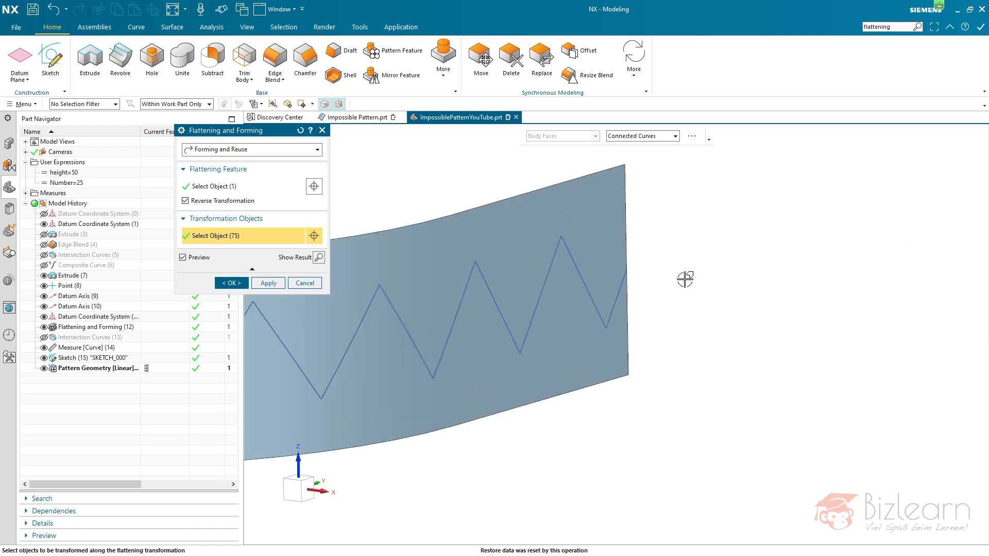
scroll(749, 309, down, 5)
middle_drag(638, 245, 697, 252)
key(ctrl+f)
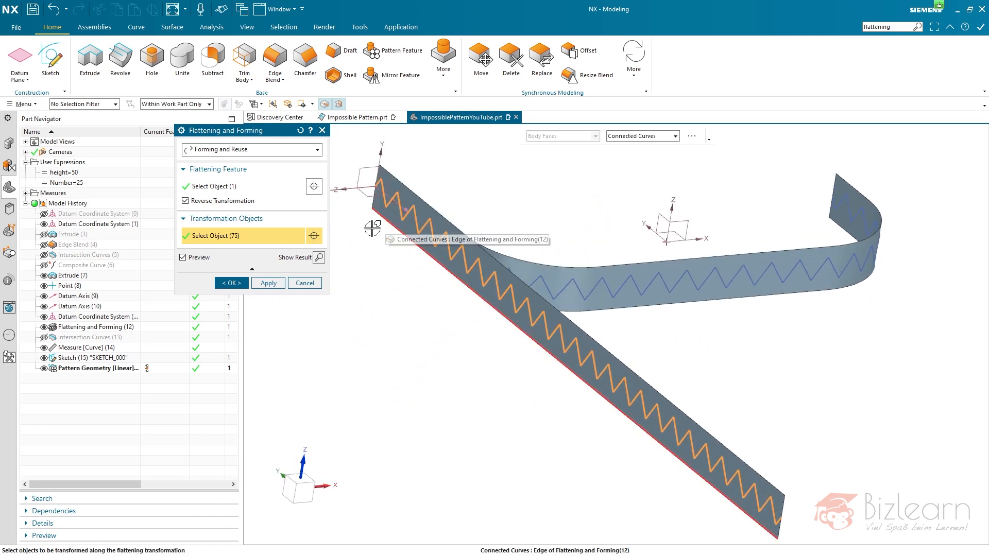
middle_click(377, 301)
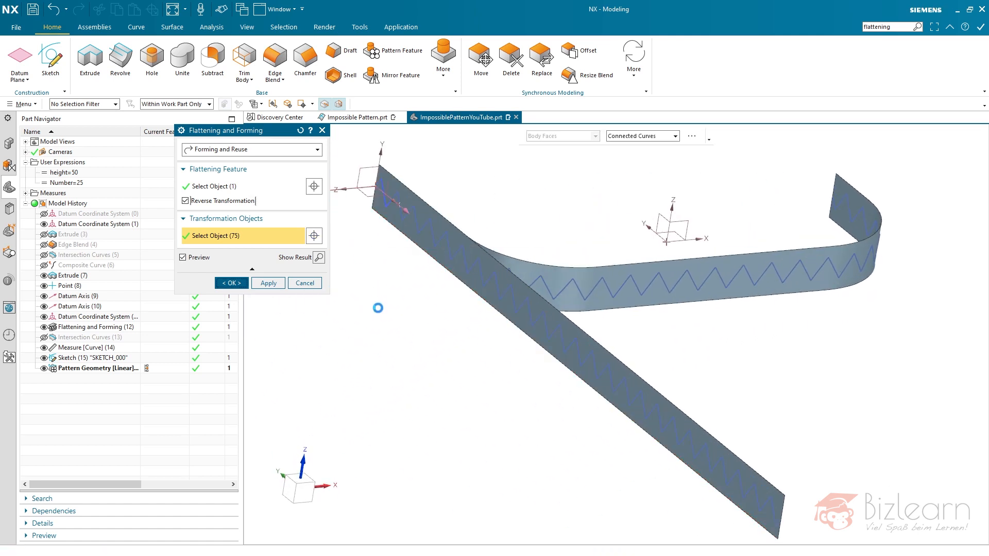
mouse_move(451, 348)
middle_down()
mouse_move(430, 345)
mouse_move(452, 338)
middle_up()
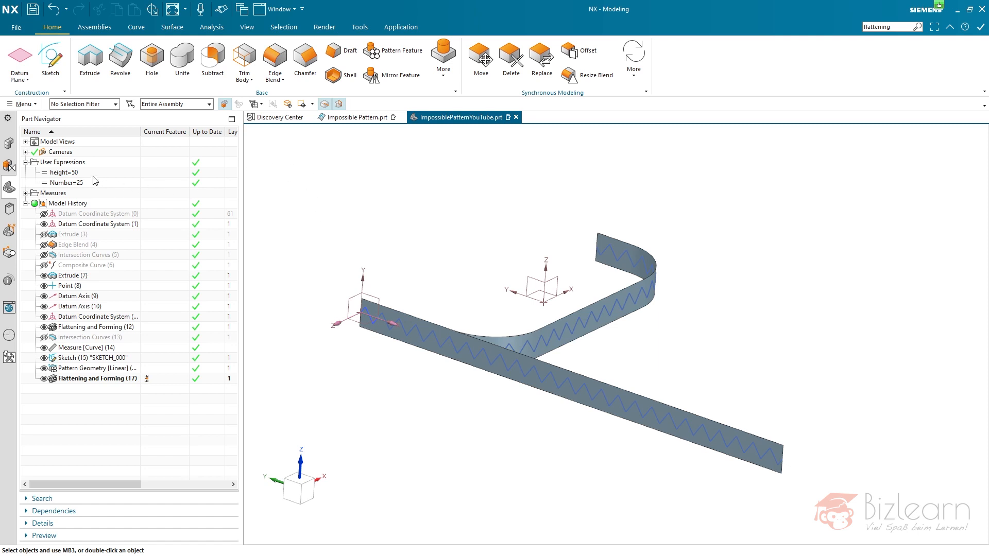
- Test the zigzag pattern's parametric update by setting the expression Number to 50 and returning it to 25
double_click(81, 186)
key(Return)
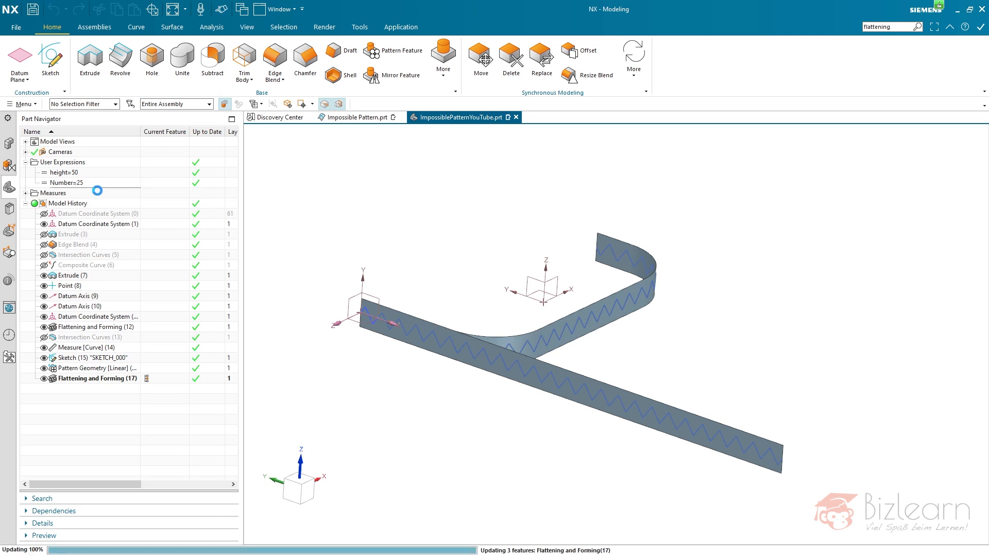
double_click(67, 184)
double_click(61, 173)
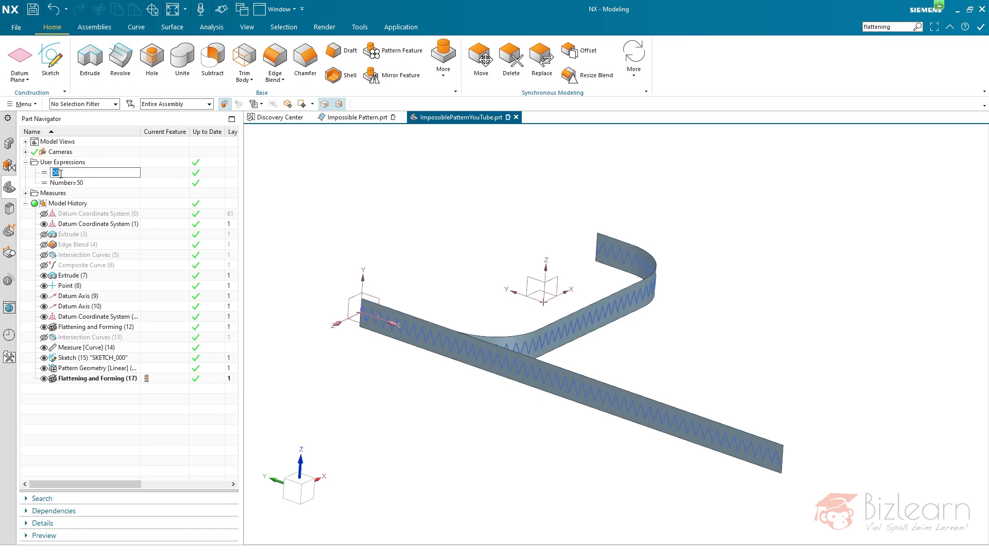
text(25)
key(Return)
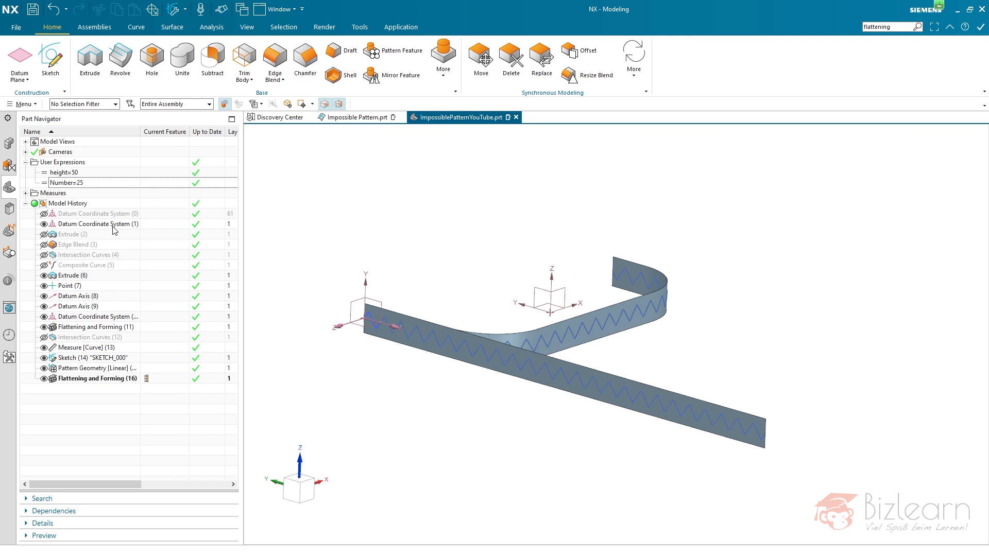
- Select Datum Coordinate System (1) in the model history
click(94, 227)
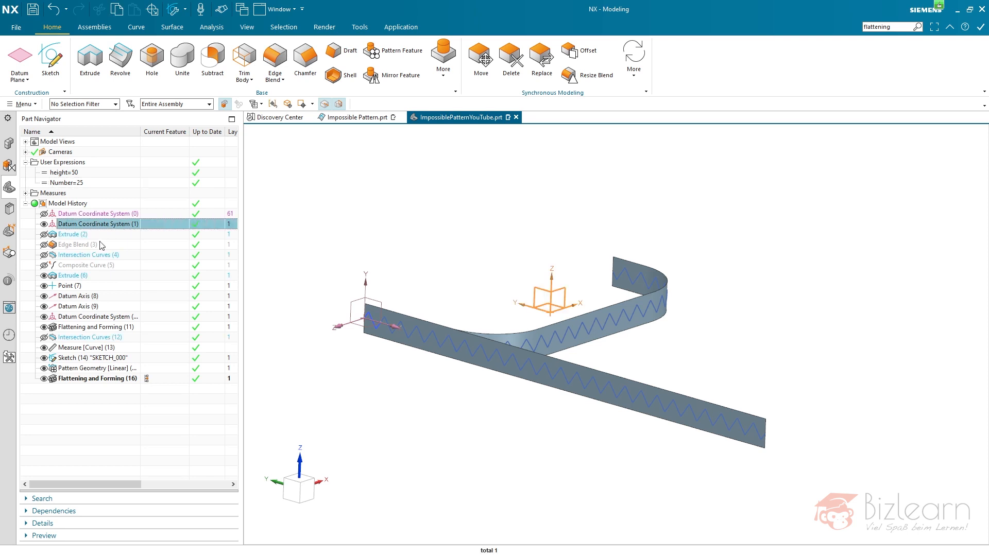